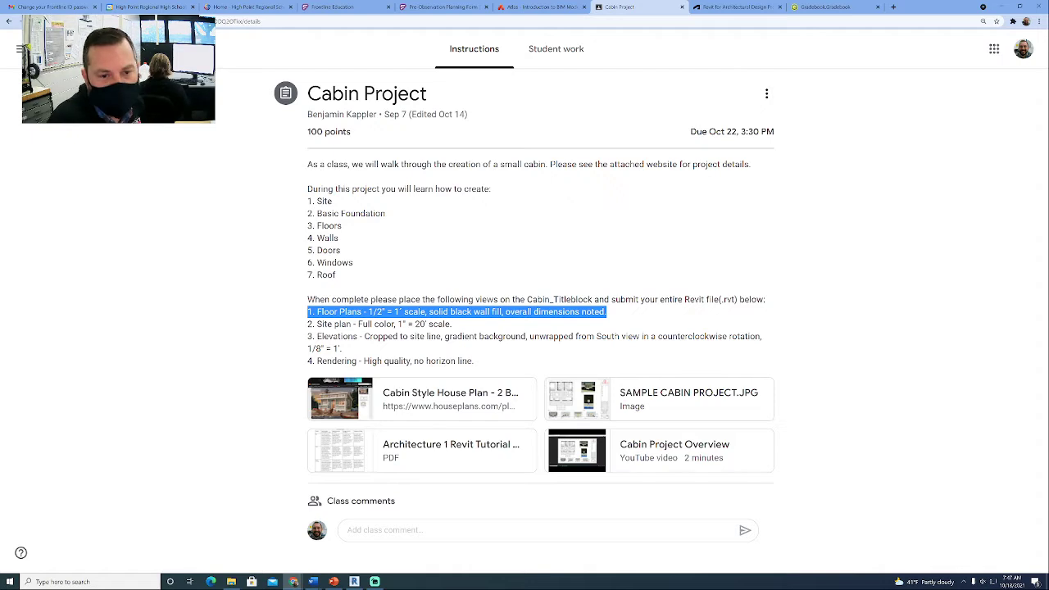
- Switch to Revit and shift the floor plan viewport slightly closer to the sheet's upper-left corner
left_click(355, 582)
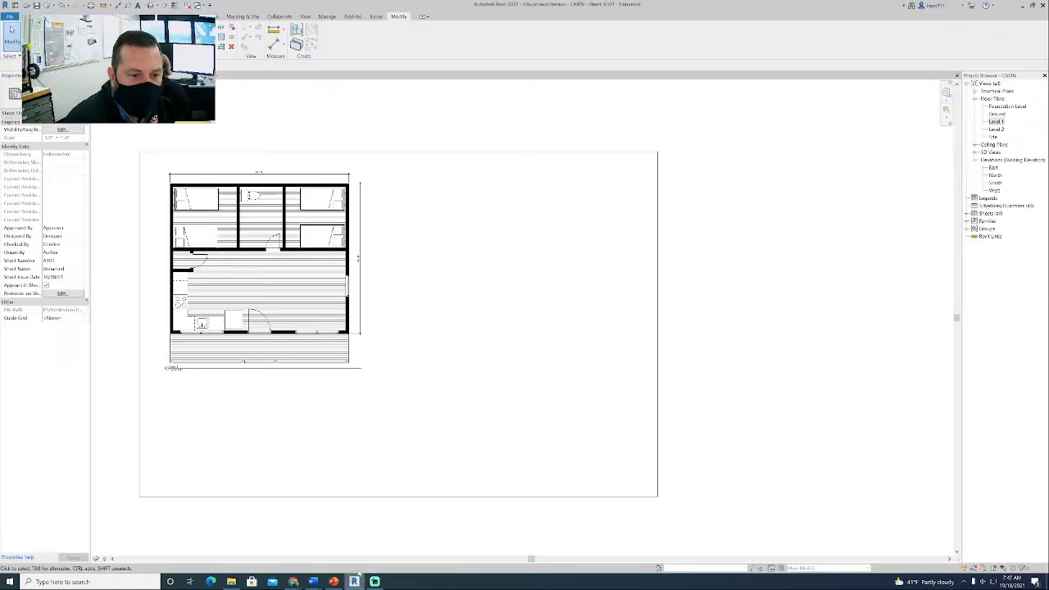
left_click(300, 261)
left_click_drag(333, 275, 320, 269)
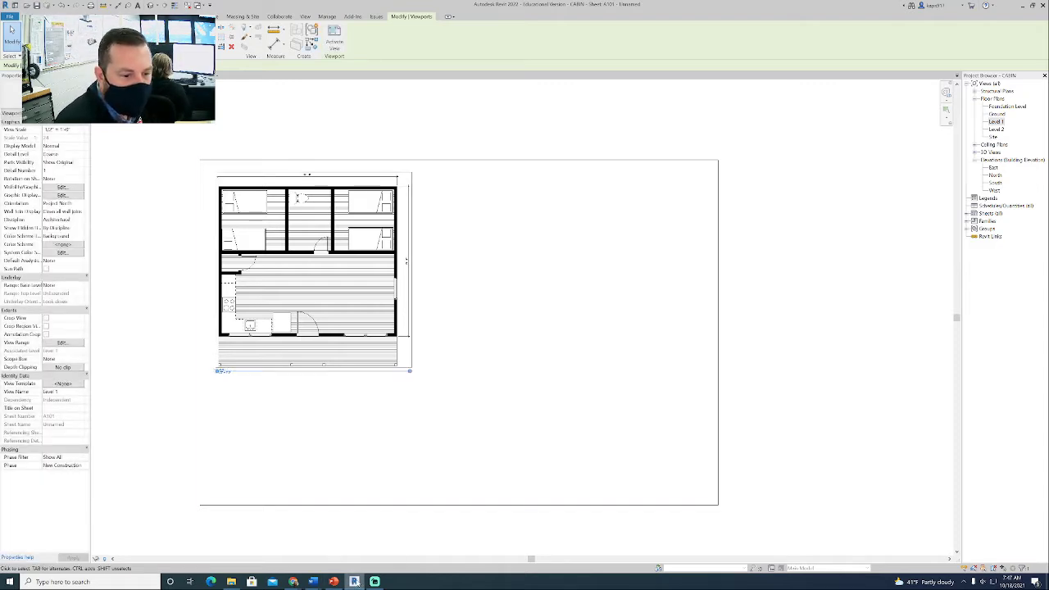
- Switch to the Cabin Project assignment in Chrome and read the site plan and elevation requirements
mouse_move(292, 582)
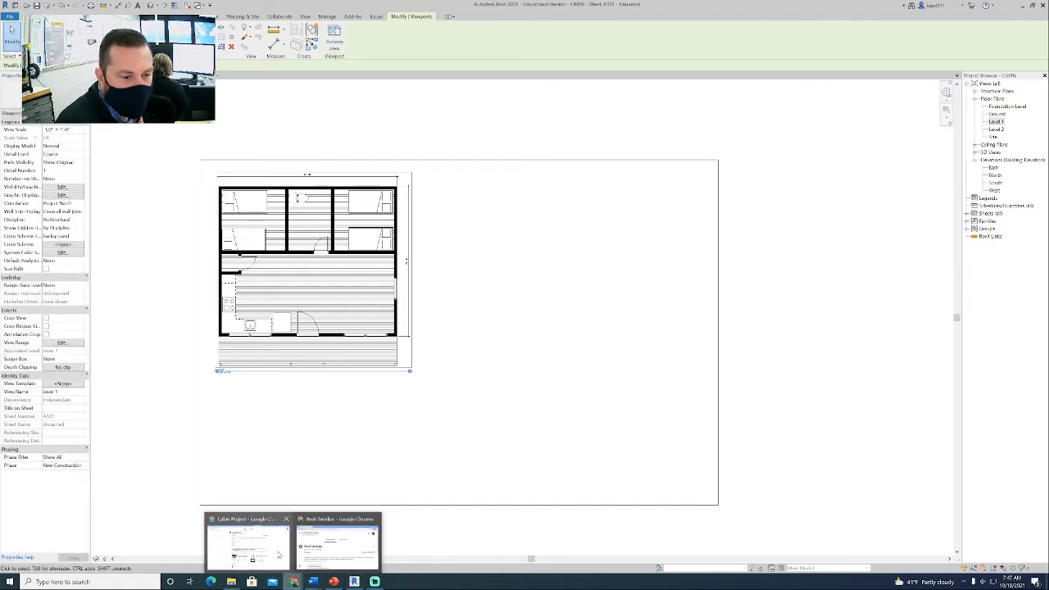
left_click(279, 556)
left_click(308, 282)
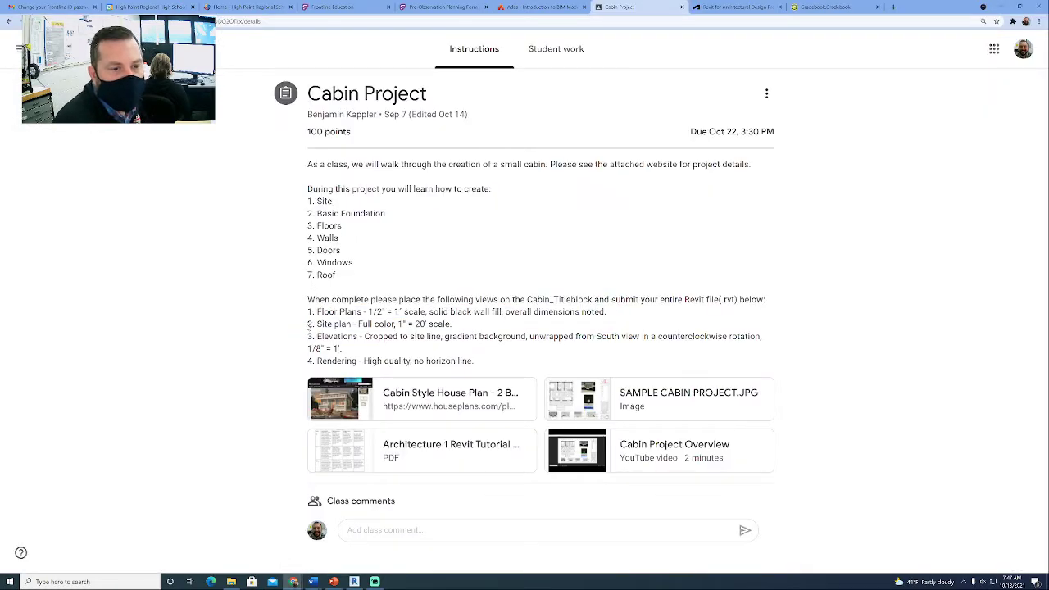
left_click_drag(308, 326, 457, 327)
left_click_drag(305, 337, 357, 356)
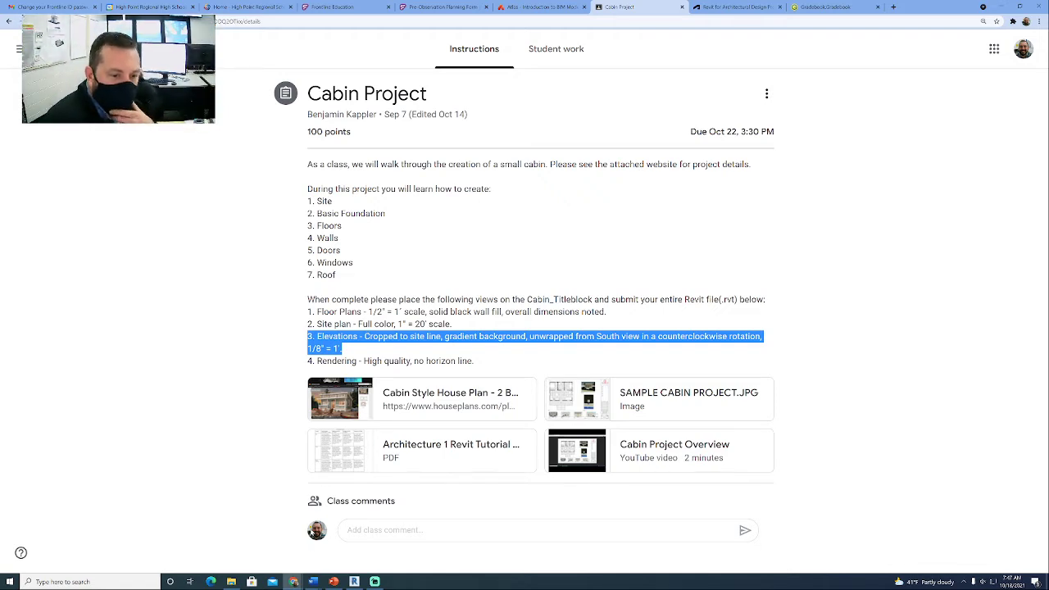
- Return to Revit and place the Site floor plan on the sheet, to the right of the Level 1 plan
left_click(354, 581)
left_click(492, 374)
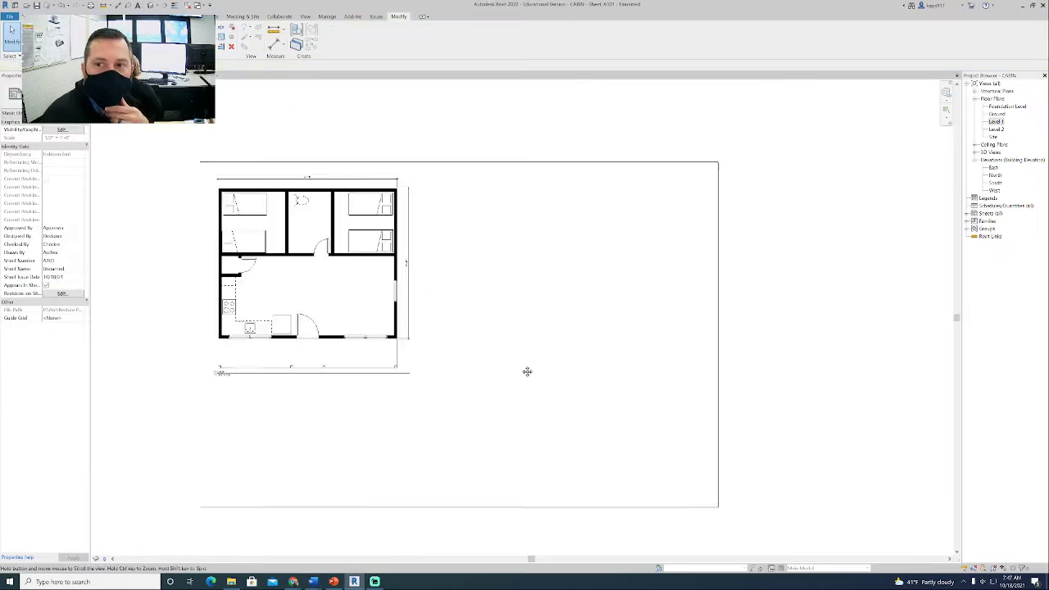
middle_click_drag(527, 372, 535, 422)
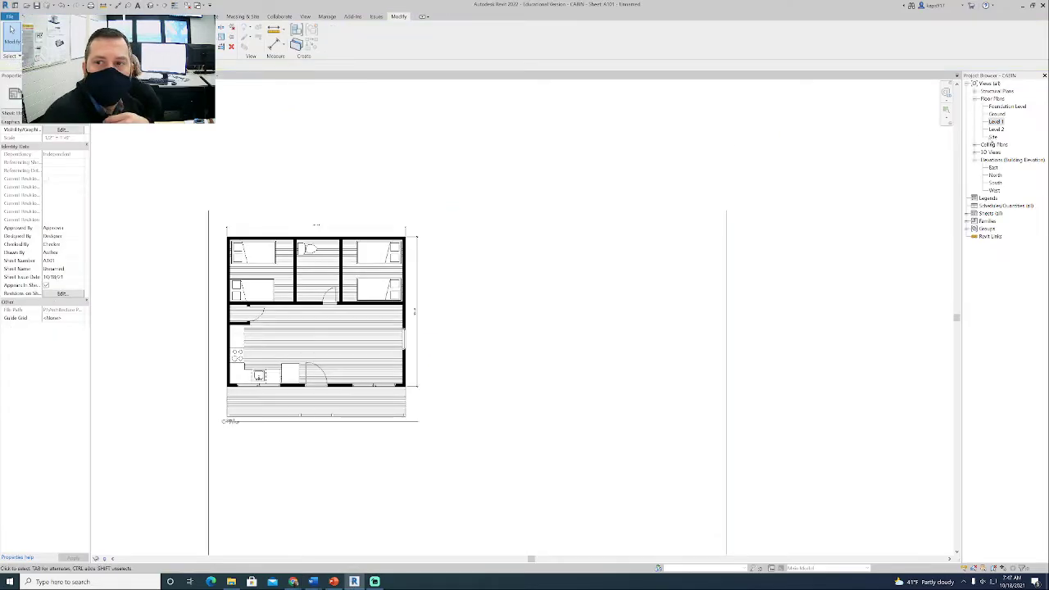
left_click_drag(993, 137, 604, 322)
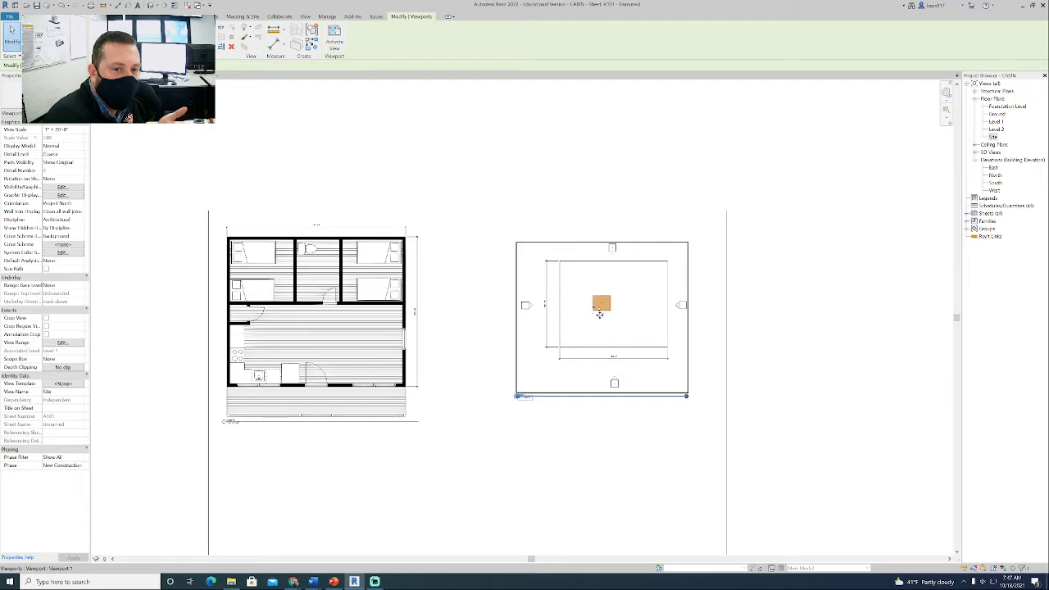
key("Escape")
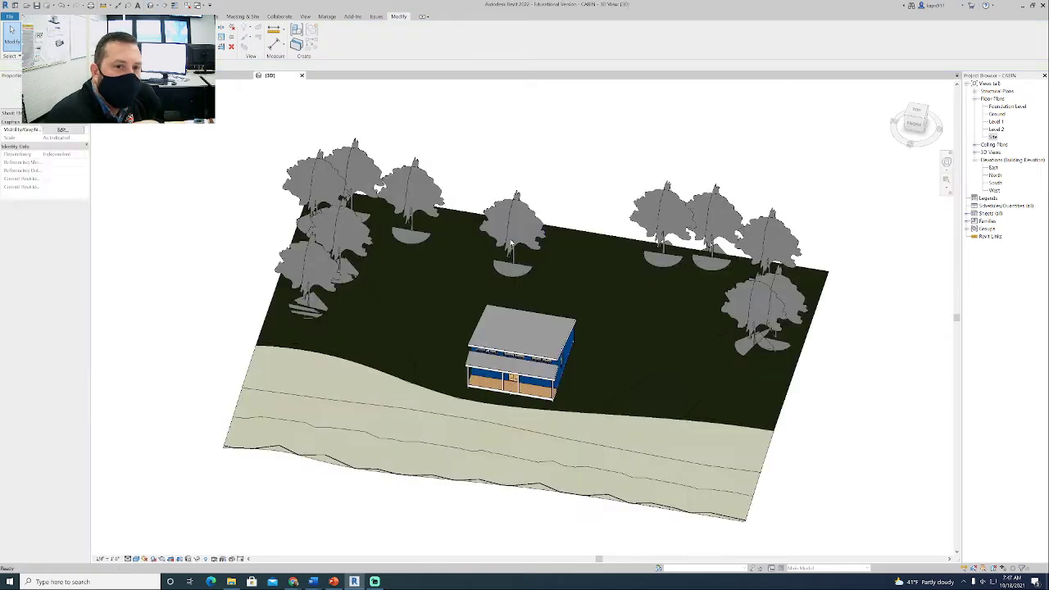
- Examine the 3D model of the cabin site from the top, and reopen sheet A101
scroll(516, 287, "down", 3)
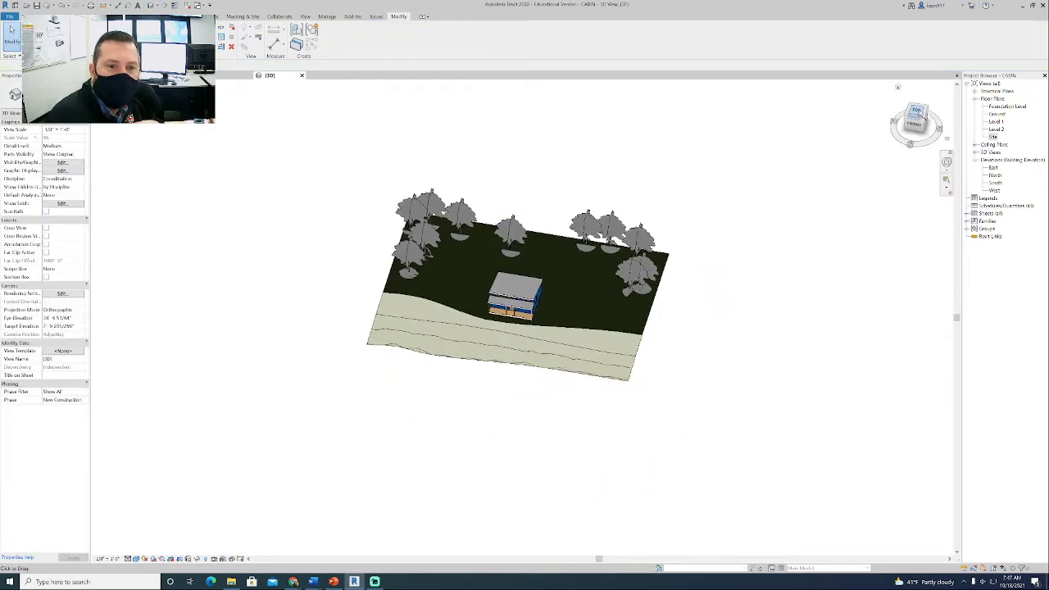
left_click(917, 110)
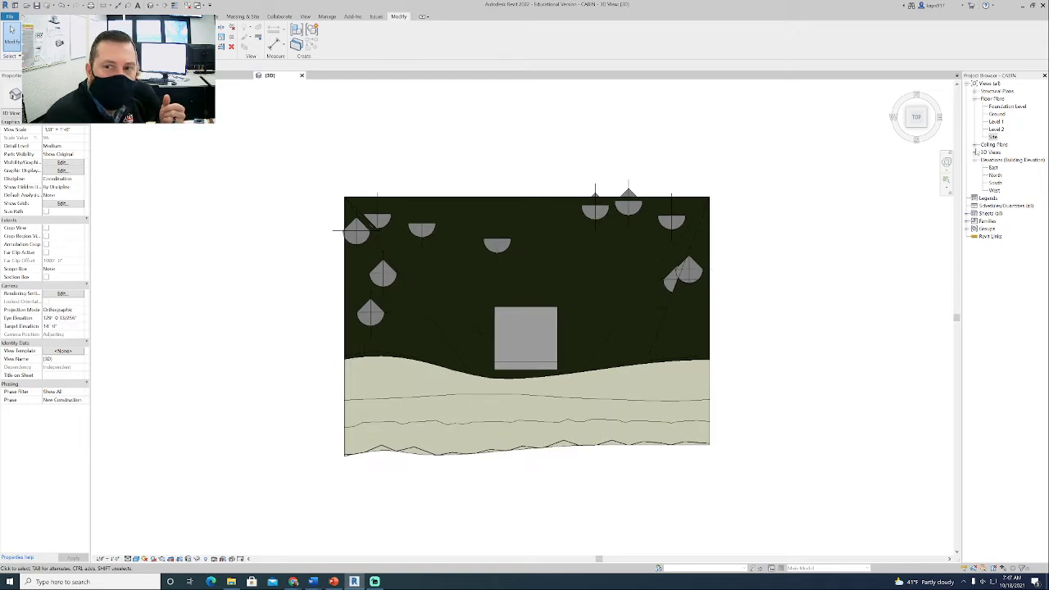
left_click(992, 136)
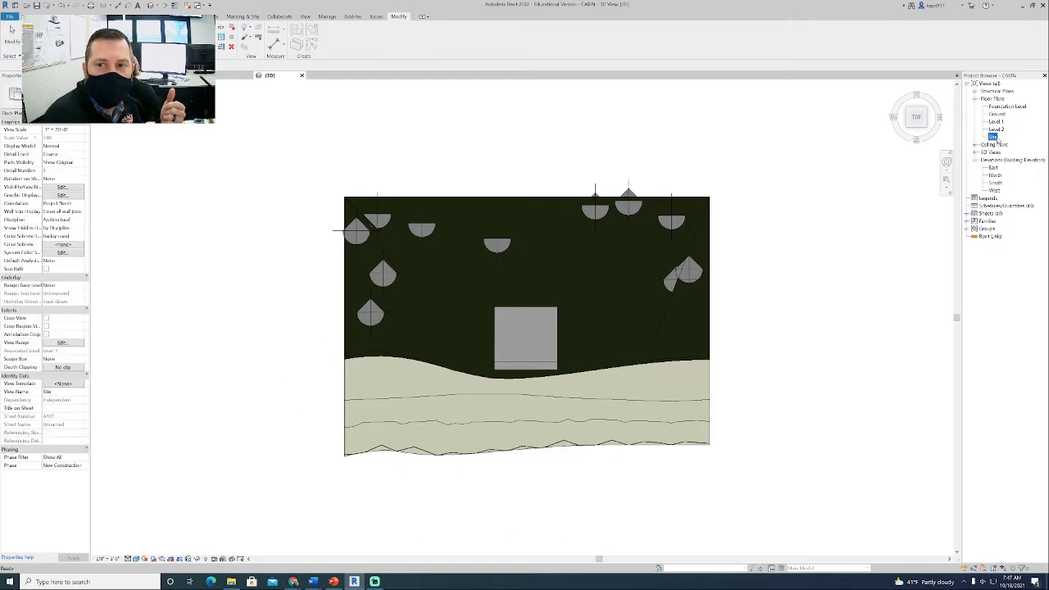
double_click(989, 213)
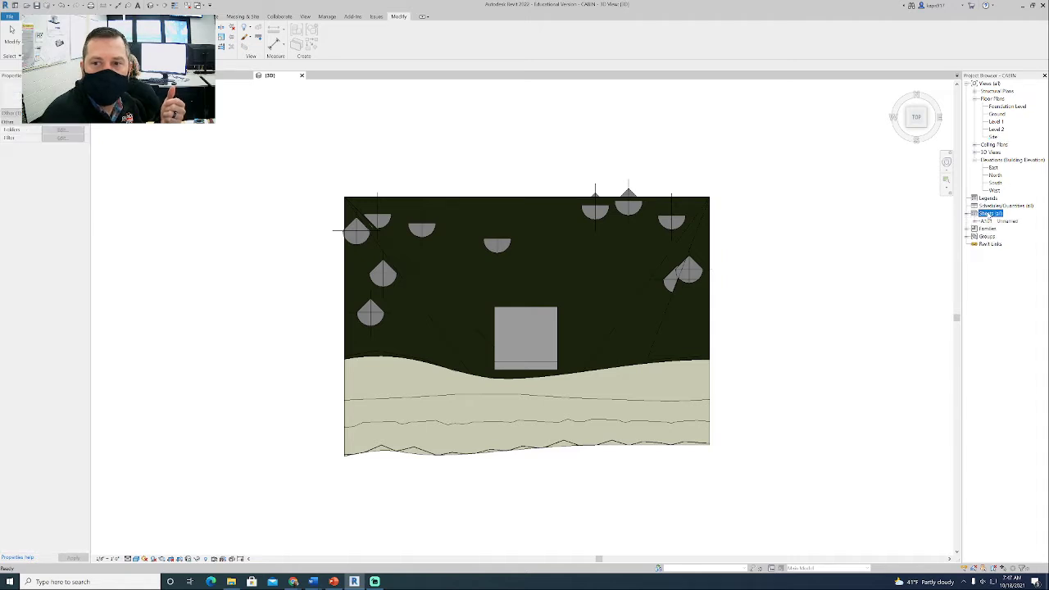
double_click(994, 221)
- Activate the Site viewport on the sheet for editing
scroll(623, 312, "down", 2)
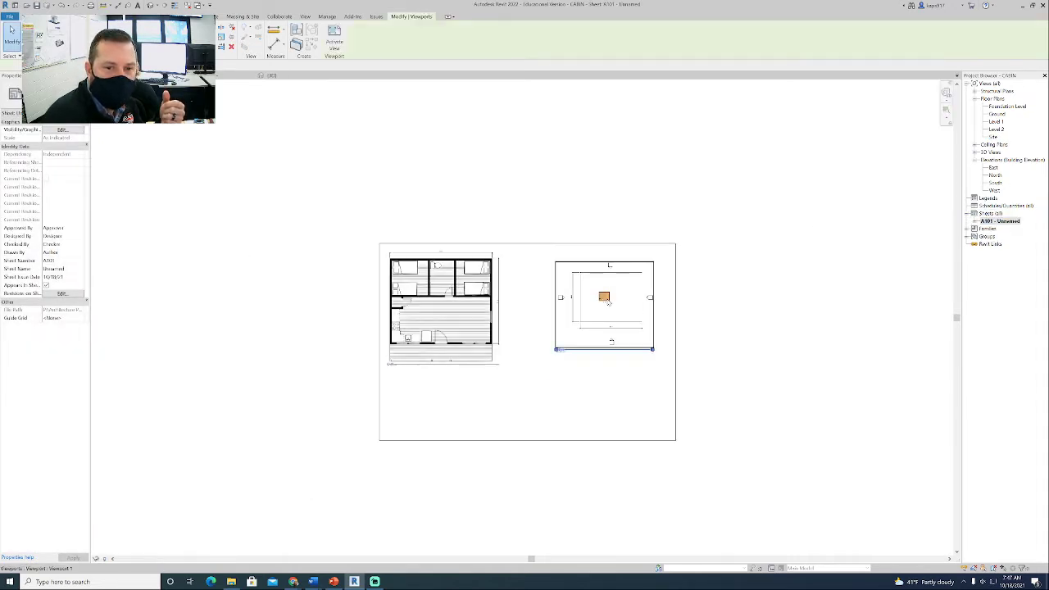
right_click(643, 305)
left_click(633, 334)
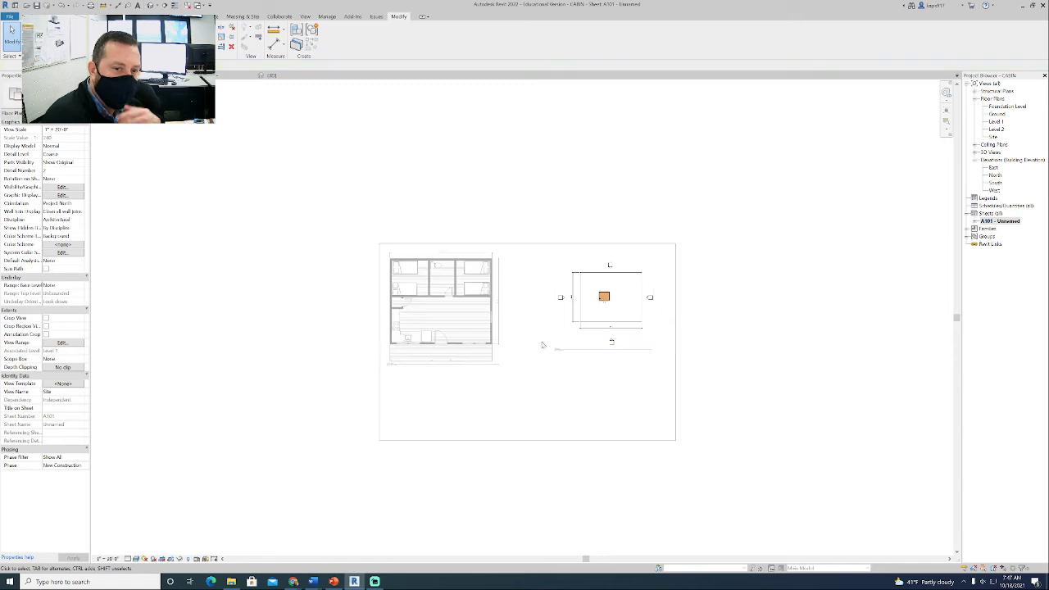
- Switch to the Cabin Project assignment in Chrome and check the site plan's colour and scale requirements
mouse_move(293, 581)
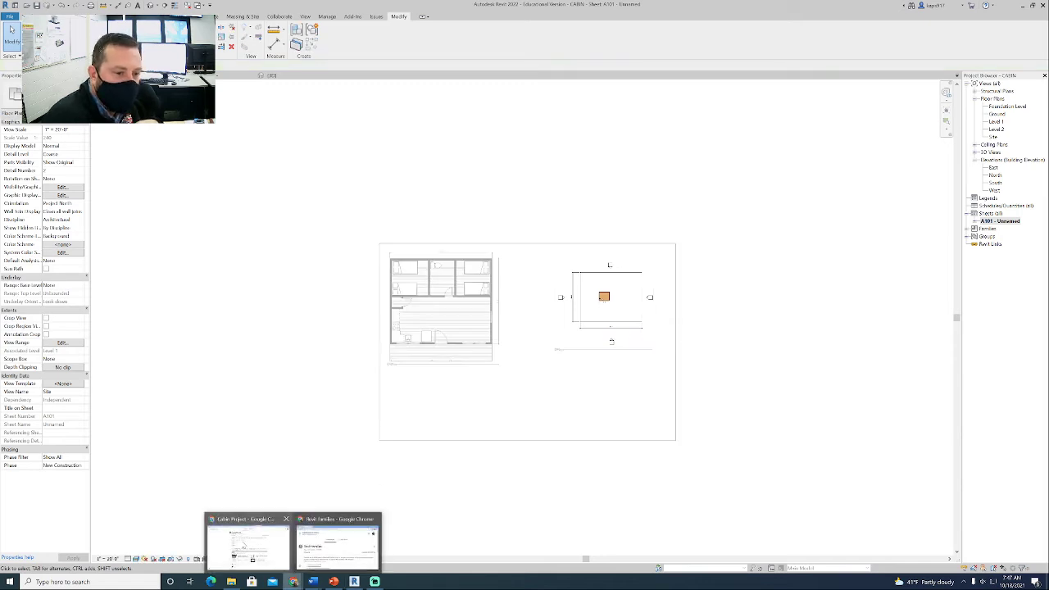
left_click(332, 537)
left_click(395, 348)
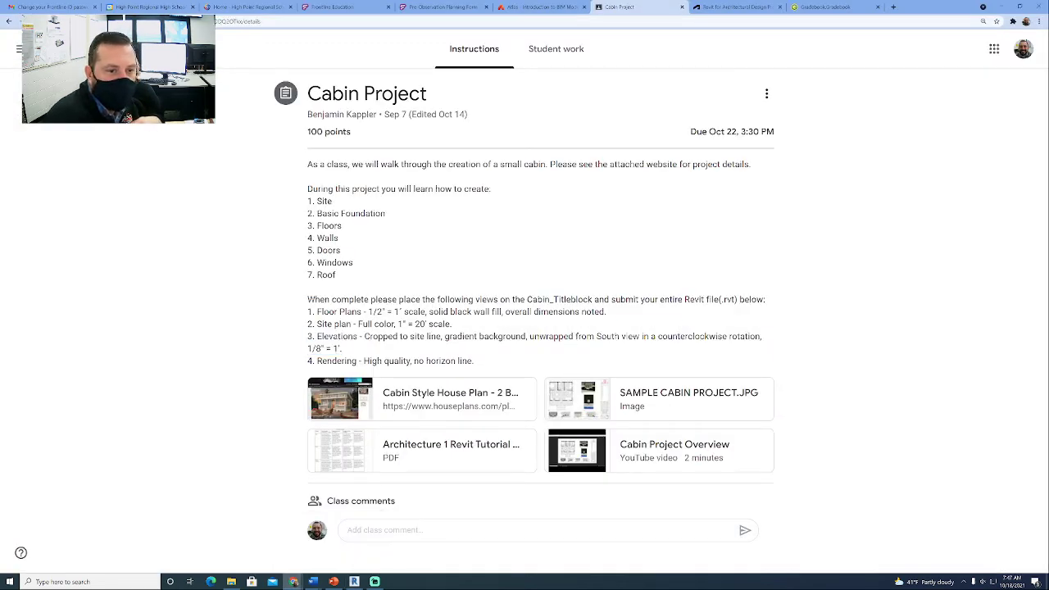
left_click_drag(395, 324, 359, 325)
left_click_drag(452, 324, 397, 325)
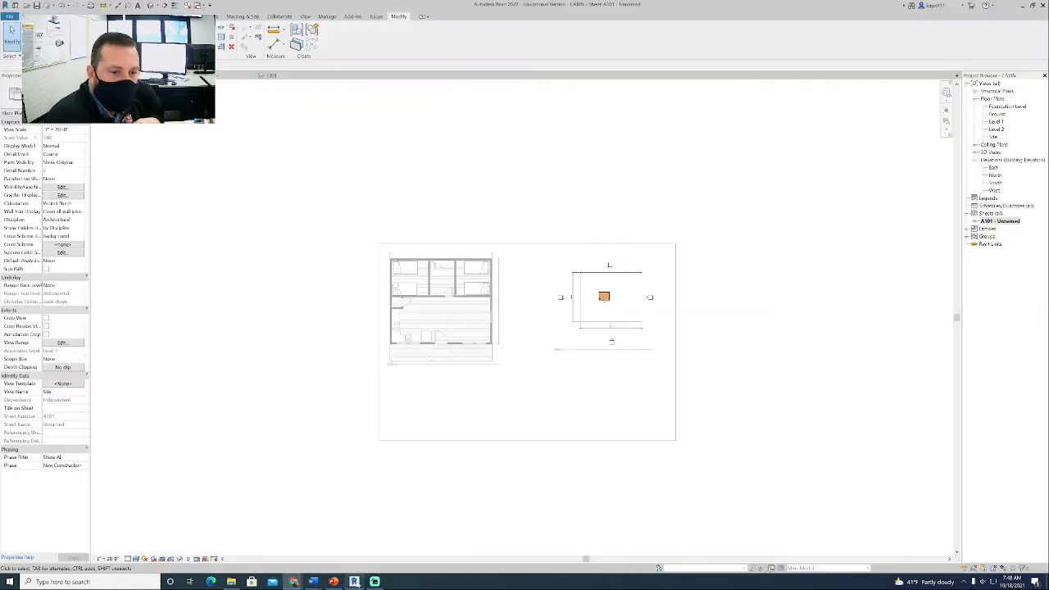
- Return to Revit and turn on Reveal Hidden Elements in the active Site view
left_click(354, 581)
scroll(615, 307, "up", 6)
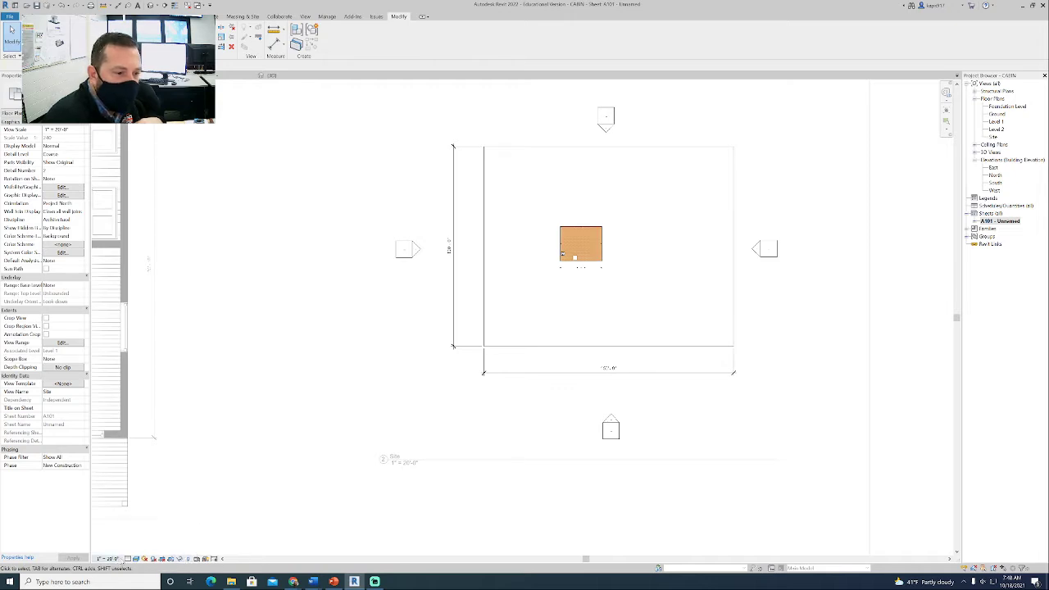
scroll(311, 320, "down", 3)
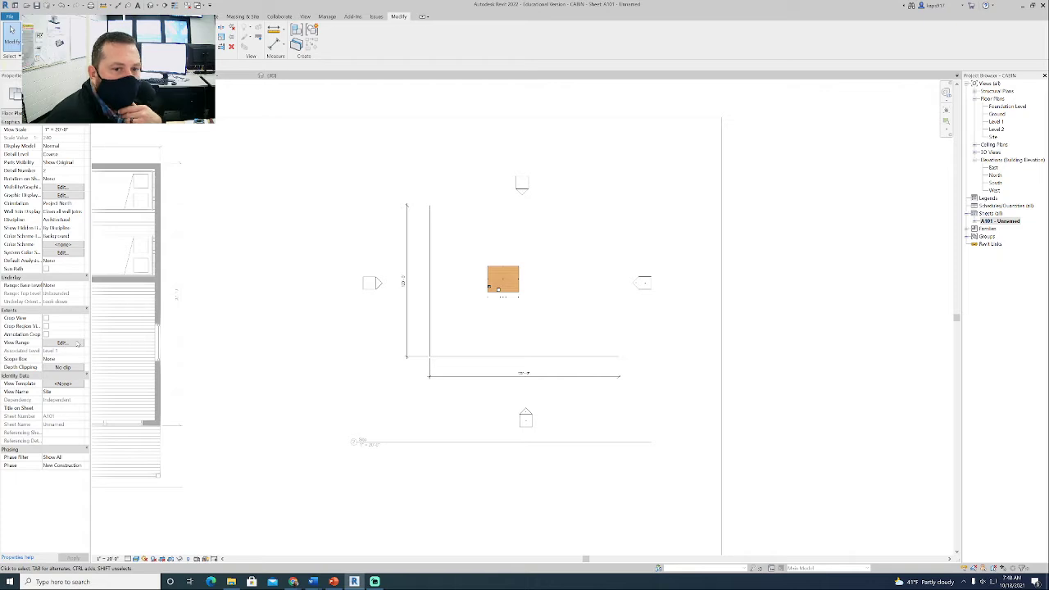
left_click(188, 558)
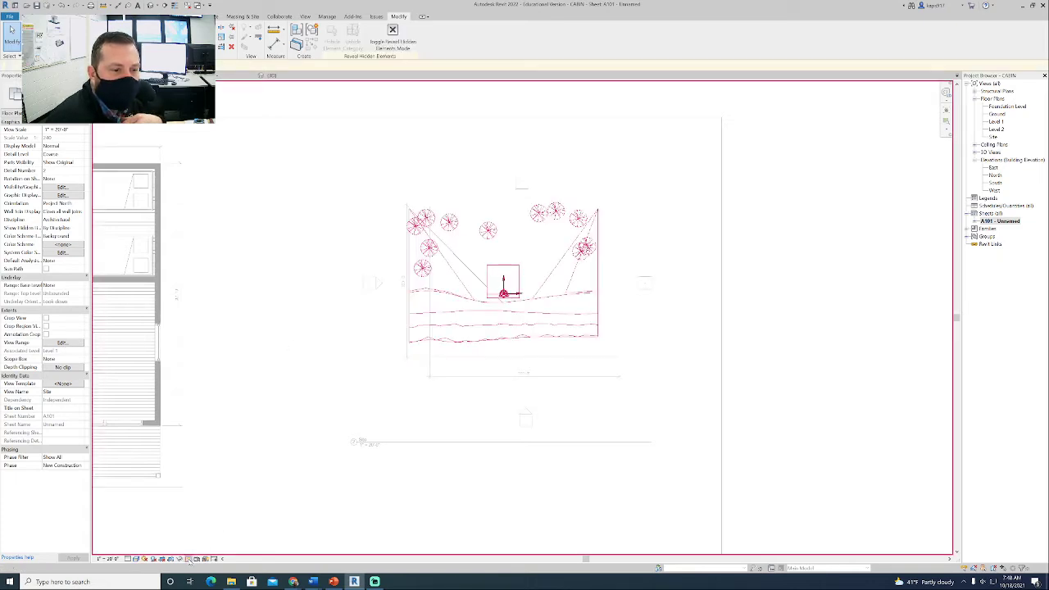
left_click(189, 558)
left_click(189, 558)
left_click(188, 558)
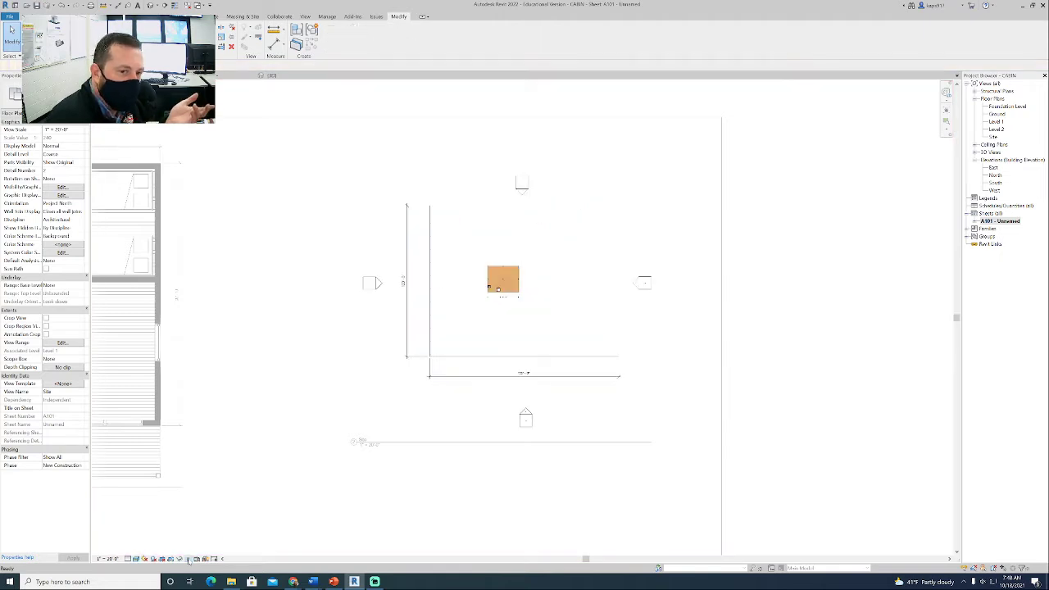
left_click(189, 558)
left_click(188, 558)
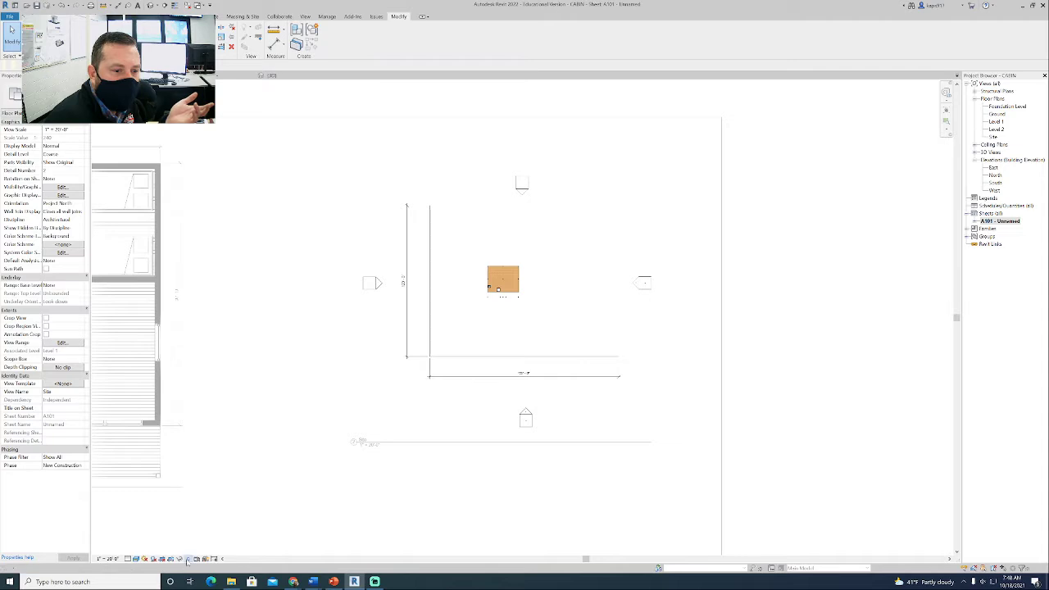
left_click(189, 558)
- Select all the revealed site elements, including the trees and terrain, and unhide them in the view by element
left_click_drag(706, 418, 338, 156)
right_click(417, 149)
mouse_move(525, 199)
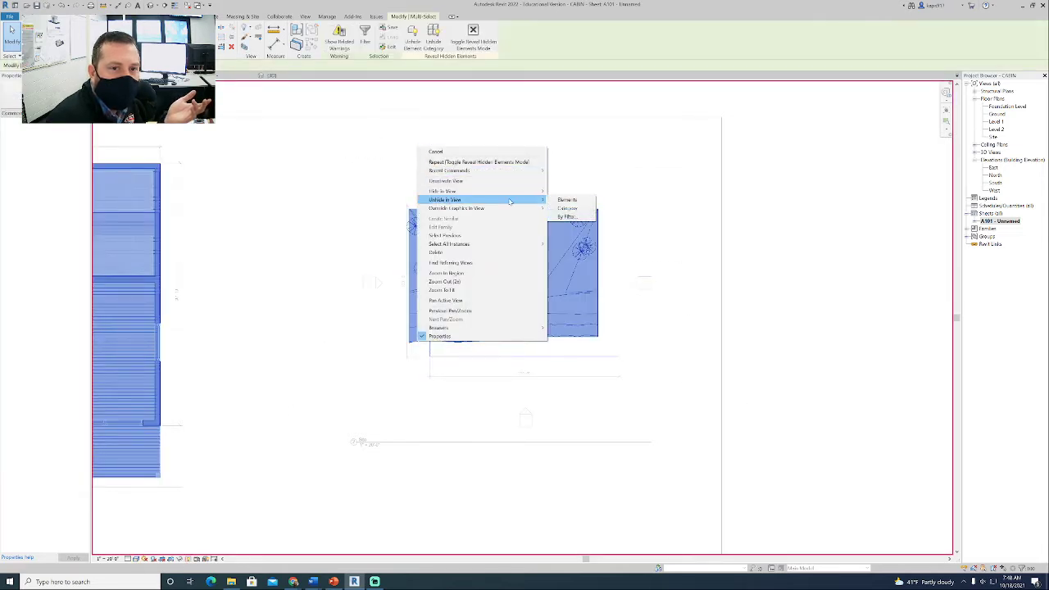
left_click(568, 201)
left_click(261, 405)
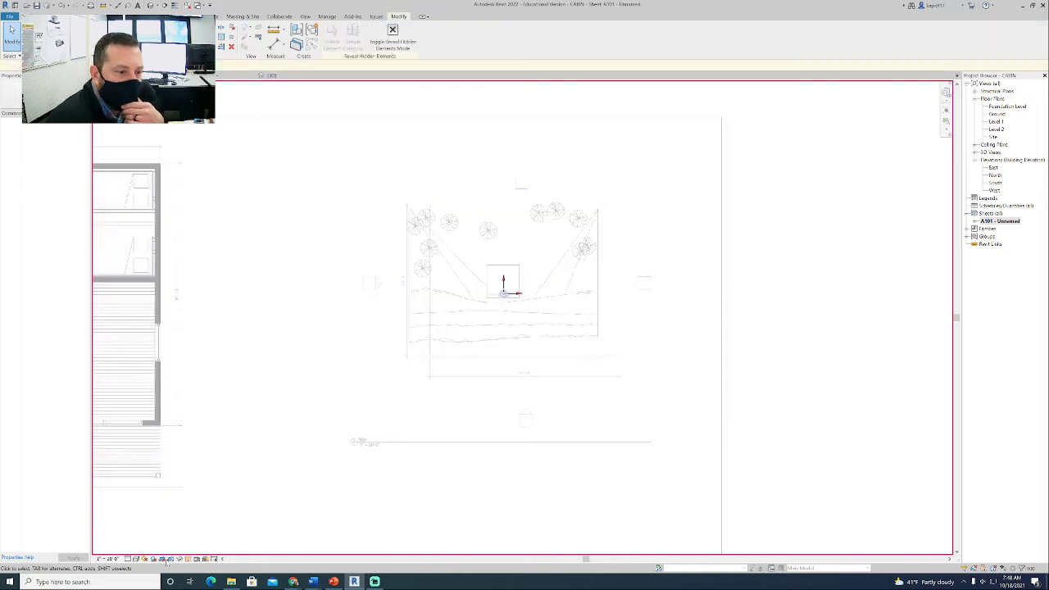
- Set the Site view's visual style to Realistic and deactivate the view
left_click(136, 558)
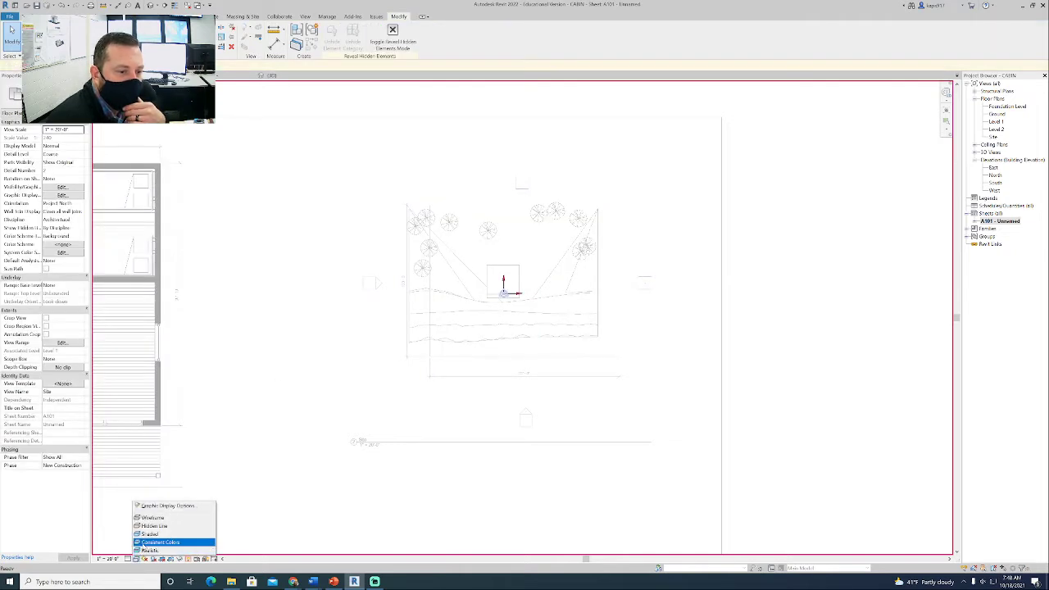
left_click(146, 550)
right_click(261, 325)
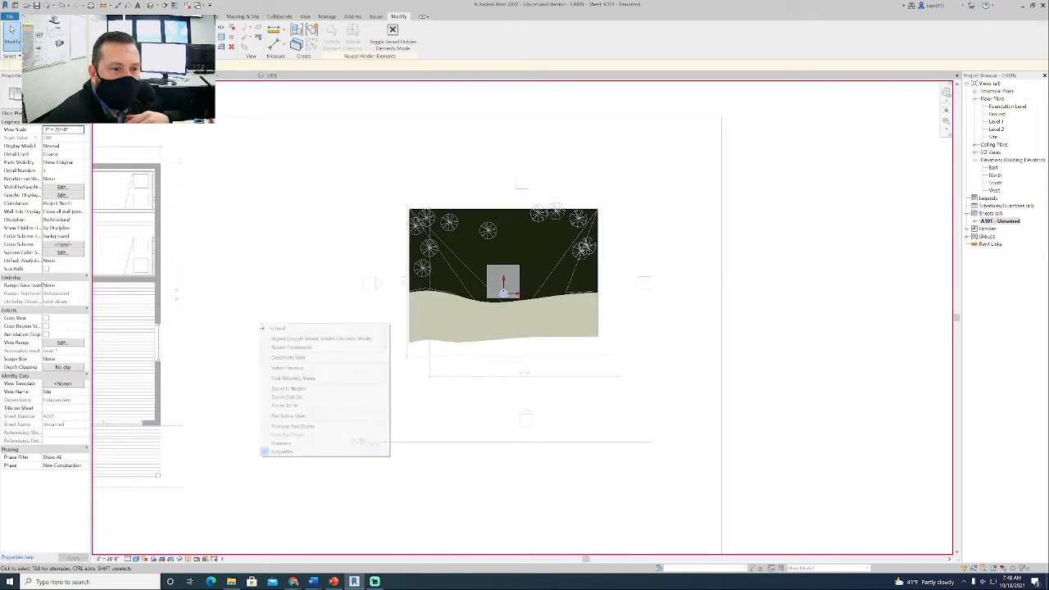
left_click(288, 357)
- Activate the Site viewport again and review the base level options for its underlay, keeping None
left_click(483, 313)
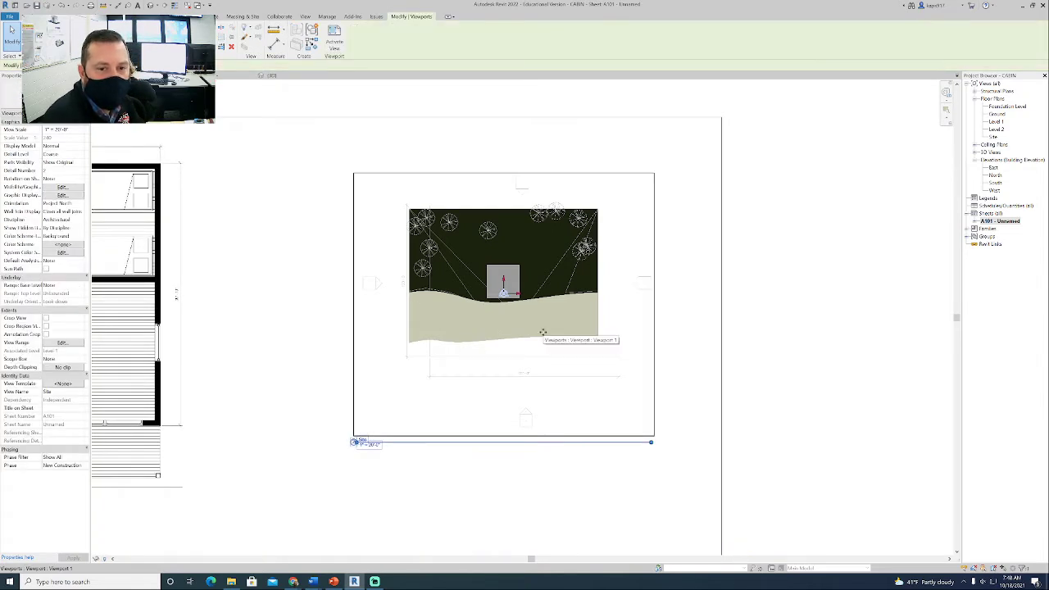
middle_click_drag(588, 338, 451, 295)
right_click(407, 250)
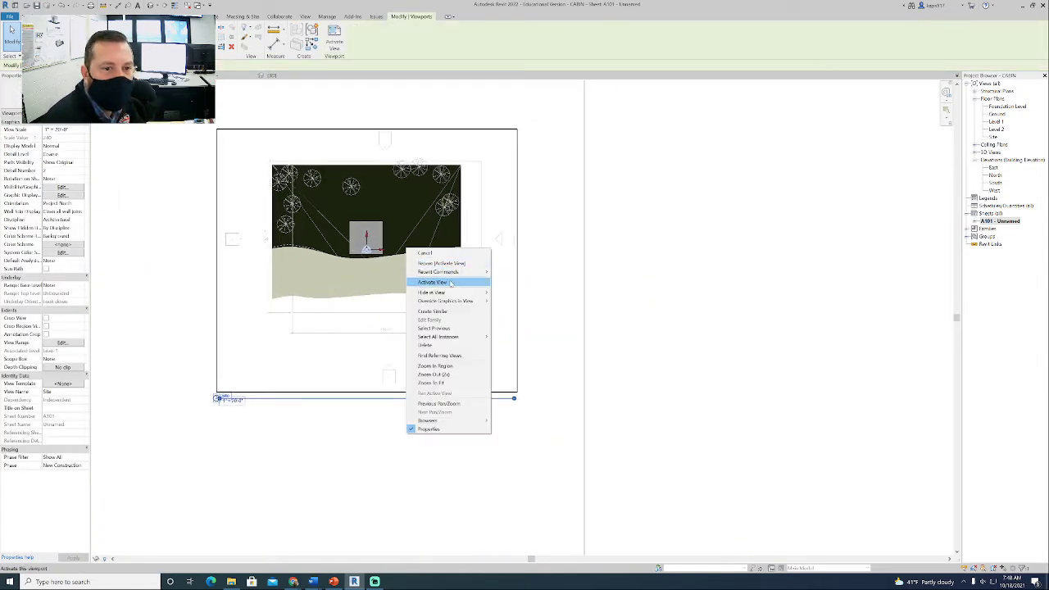
left_click(432, 282)
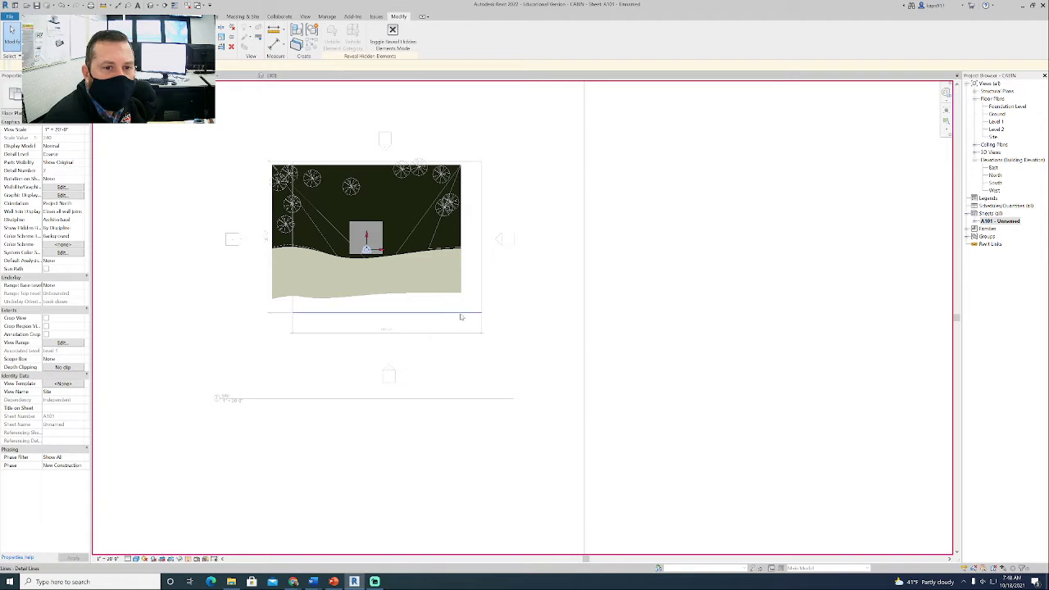
left_click(60, 285)
left_click(82, 285)
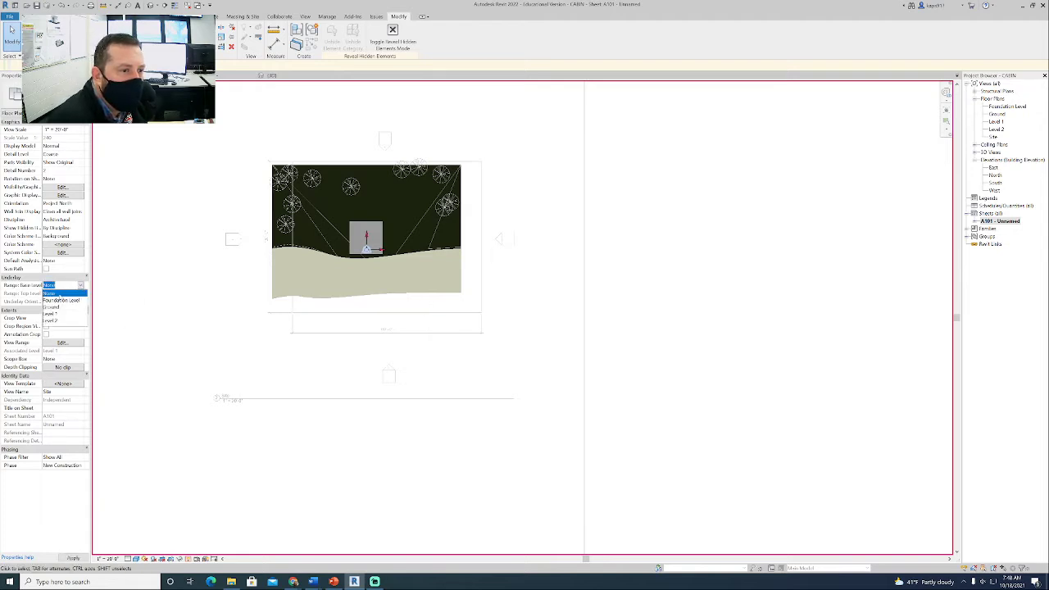
left_click(219, 286)
- Deactivate the Site view and delete its viewport from the sheet
scroll(223, 284, "down", 1)
right_click(218, 283)
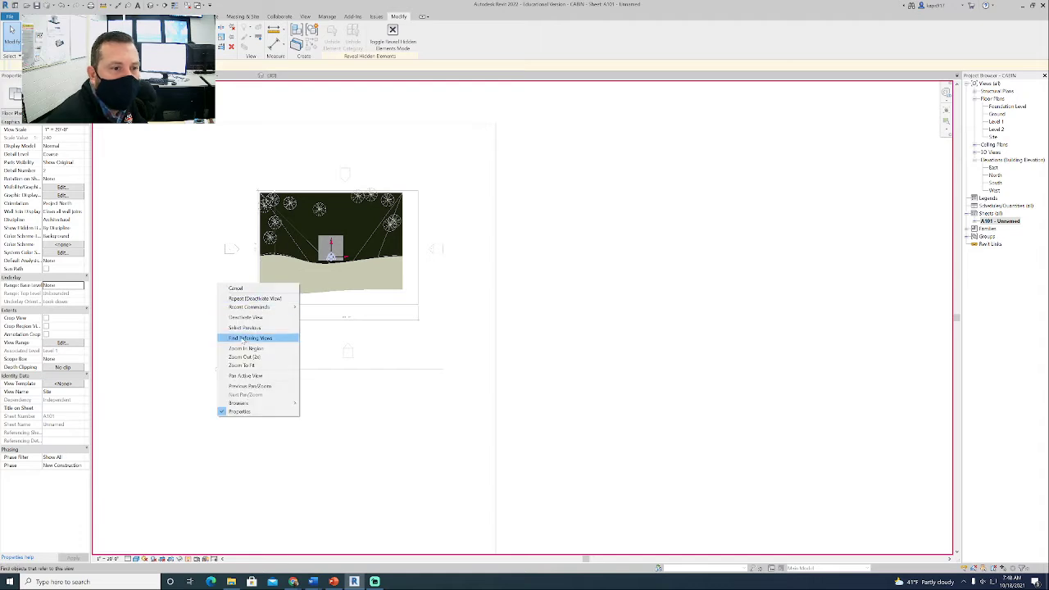
left_click(222, 315)
left_click(217, 311)
key("Delete")
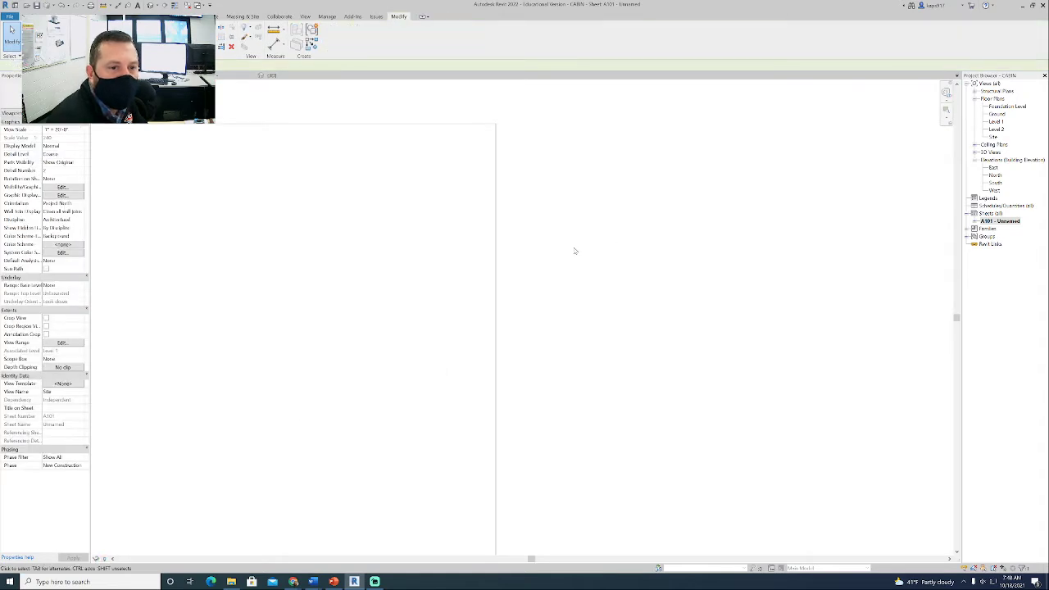
- Place the Site view on sheet A101 again, to the right of the floor plan, and activate its viewport
left_click_drag(994, 137, 439, 244)
left_click(320, 275)
middle_click_drag(330, 271, 493, 267)
right_click(492, 266)
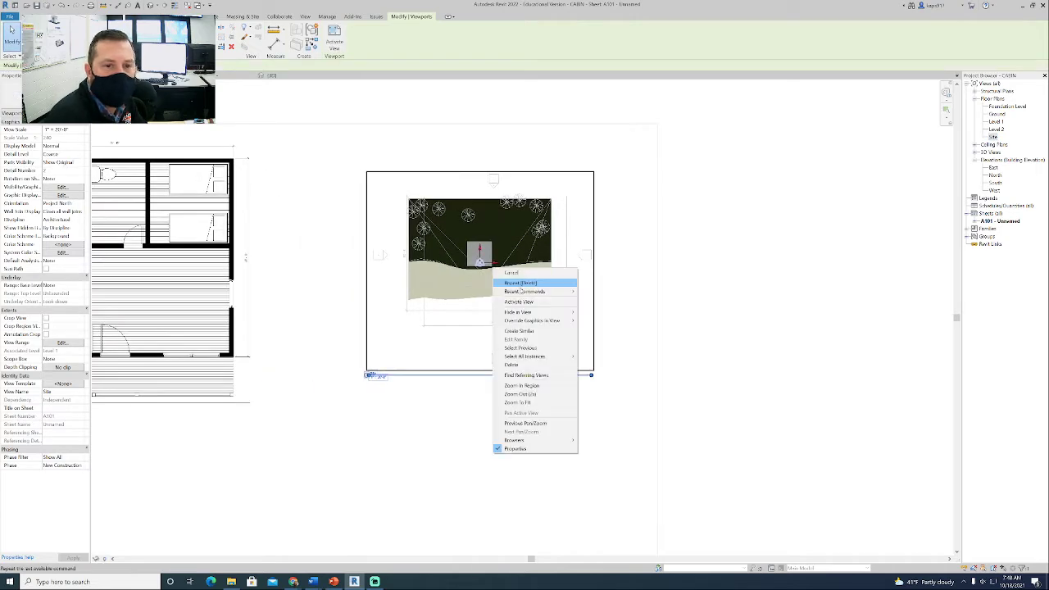
left_click(518, 300)
scroll(508, 233, "up", 2)
scroll(508, 232, "up", 1)
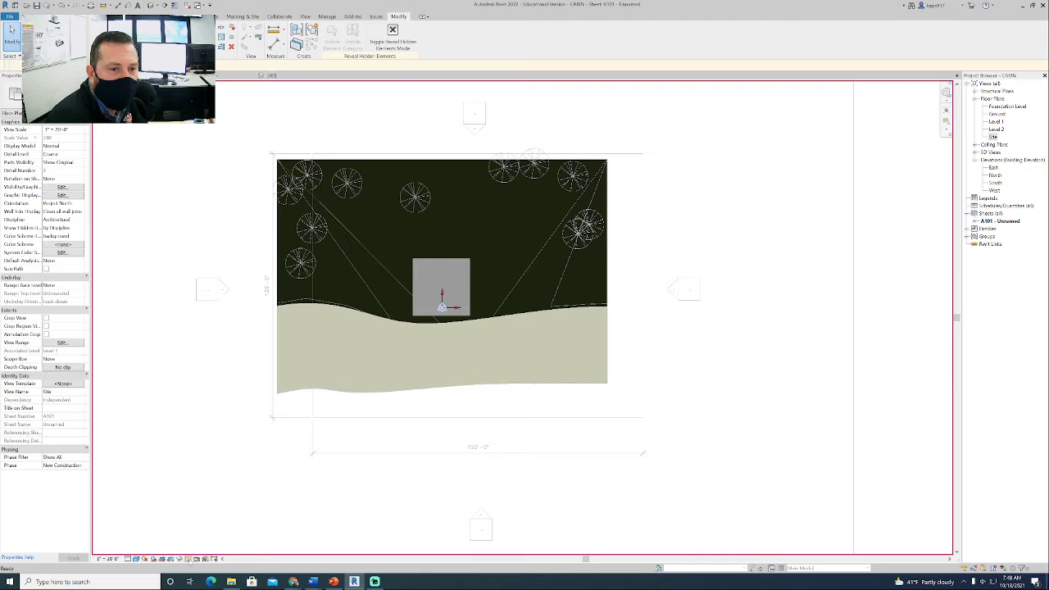
- With Reveal Hidden Elements turned off, delete the three detail lines around the site and deactivate the view
left_click(189, 559)
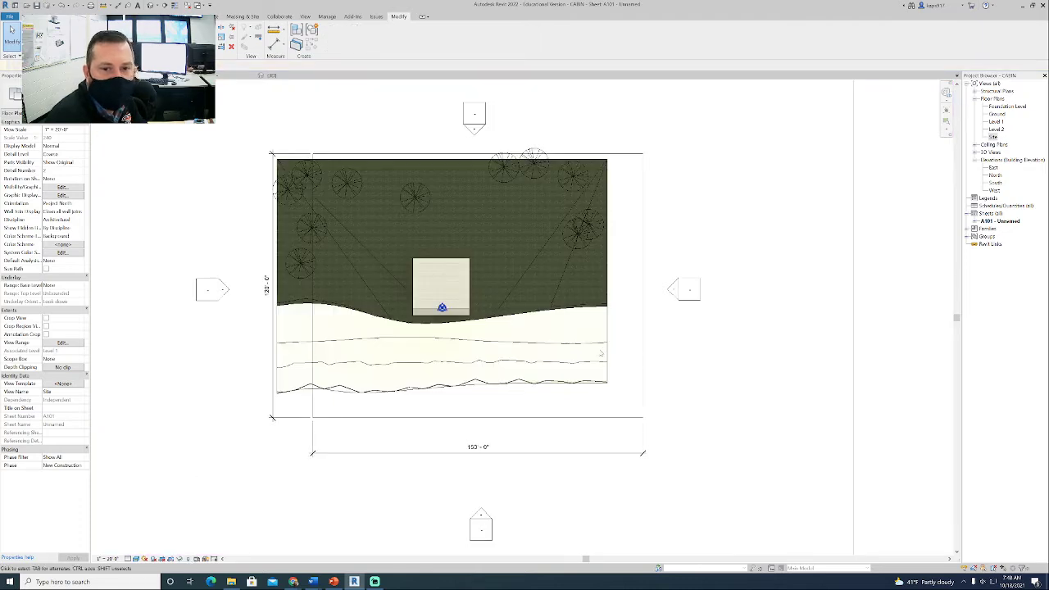
left_click(602, 418)
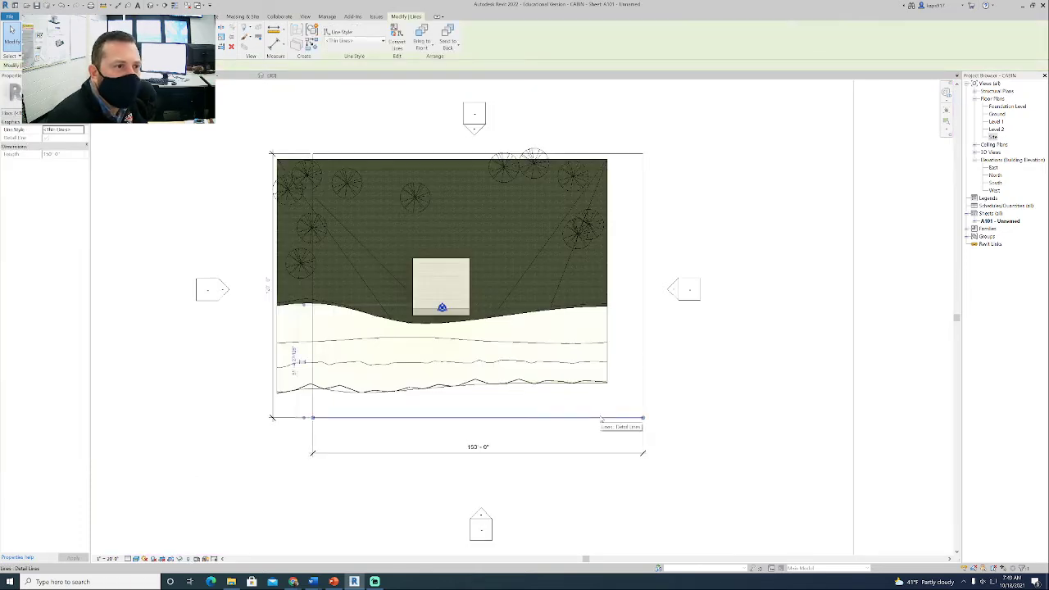
key("Delete")
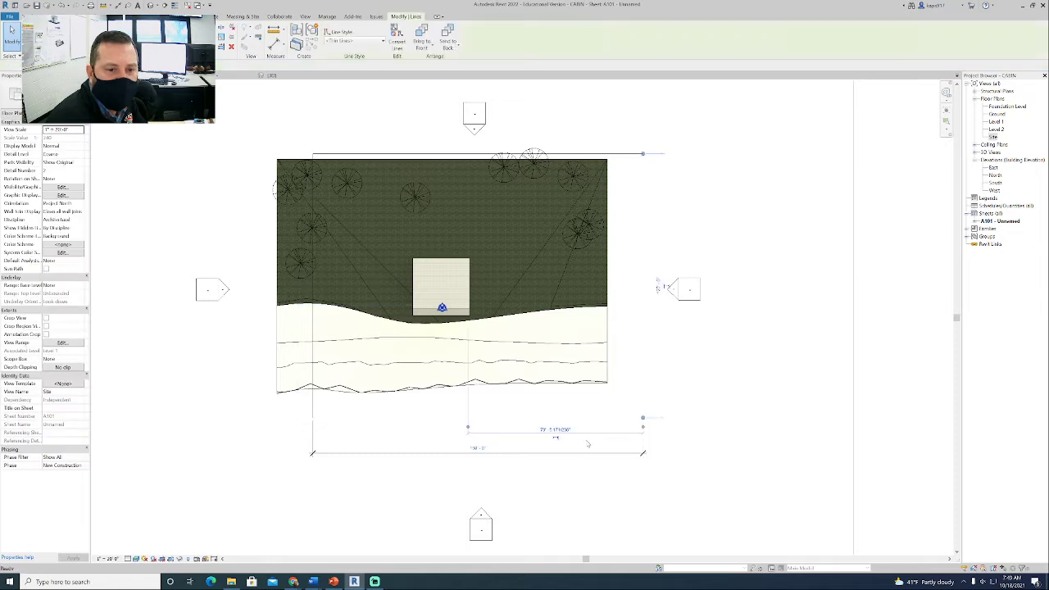
left_click(598, 154)
key("Delete")
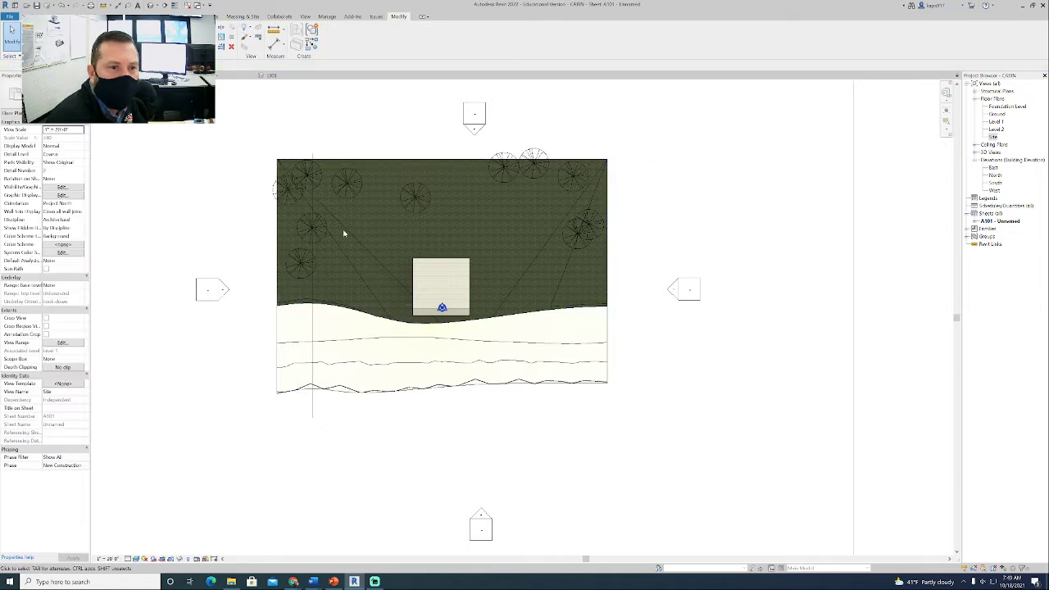
left_click(312, 293)
key("Delete")
scroll(577, 225, "down", 2)
right_click(639, 222)
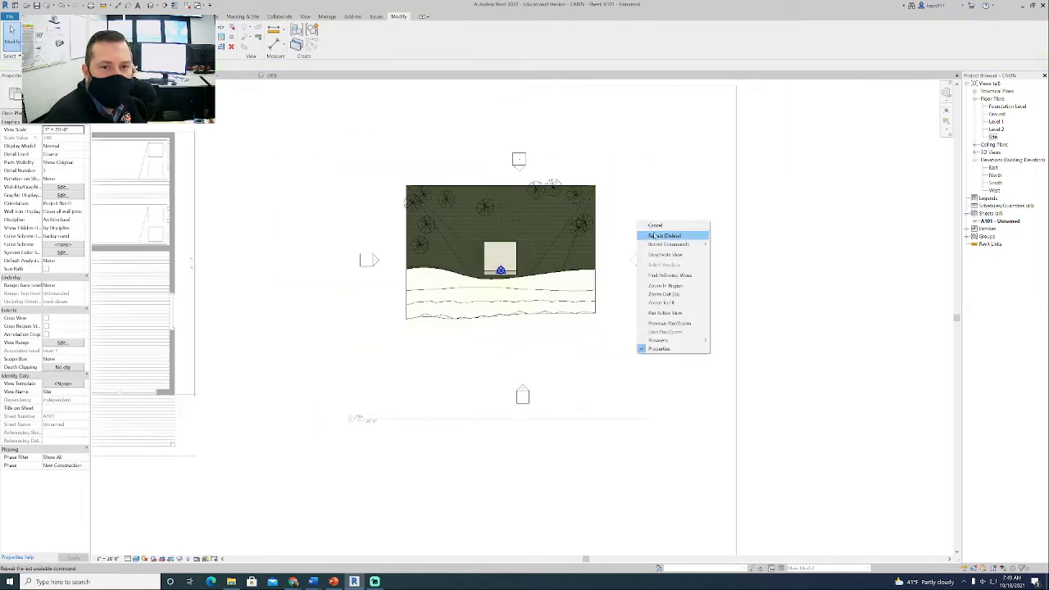
left_click(664, 254)
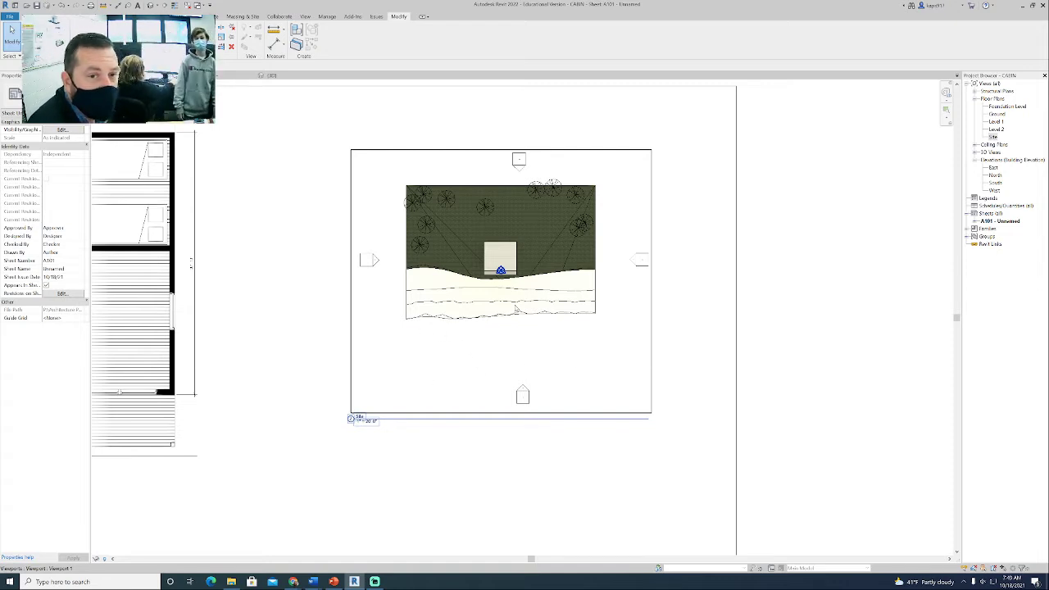
scroll(386, 271, "down", 3)
right_click(421, 267)
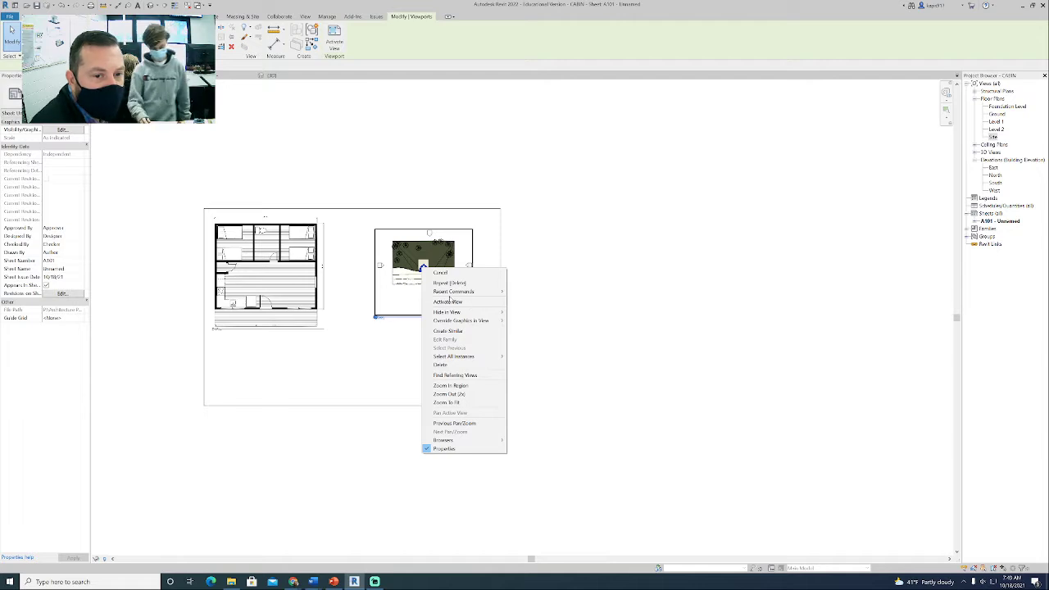
left_click(441, 301)
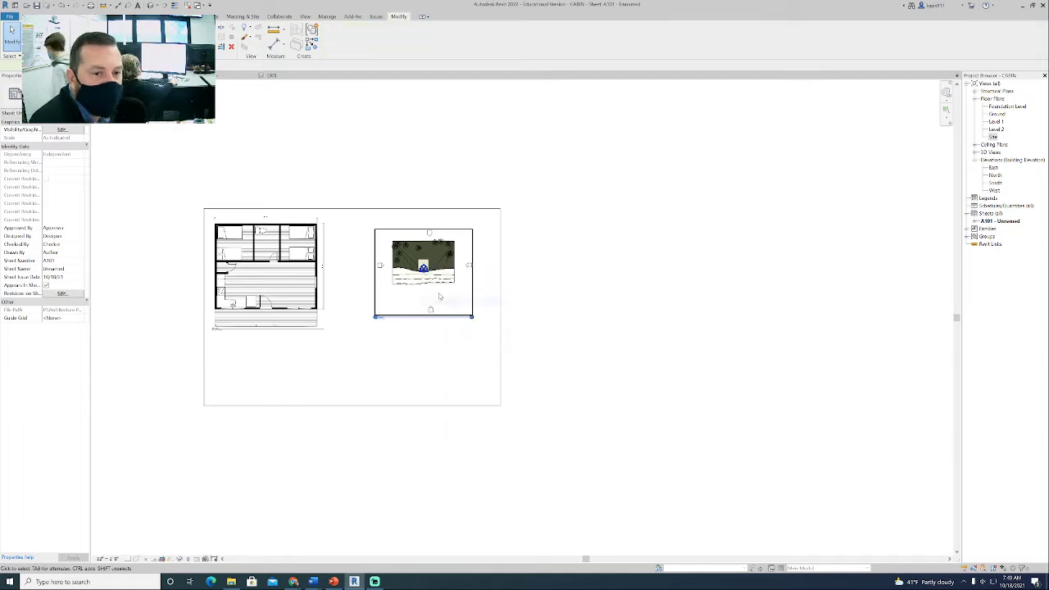
right_click(478, 280)
left_click(507, 313)
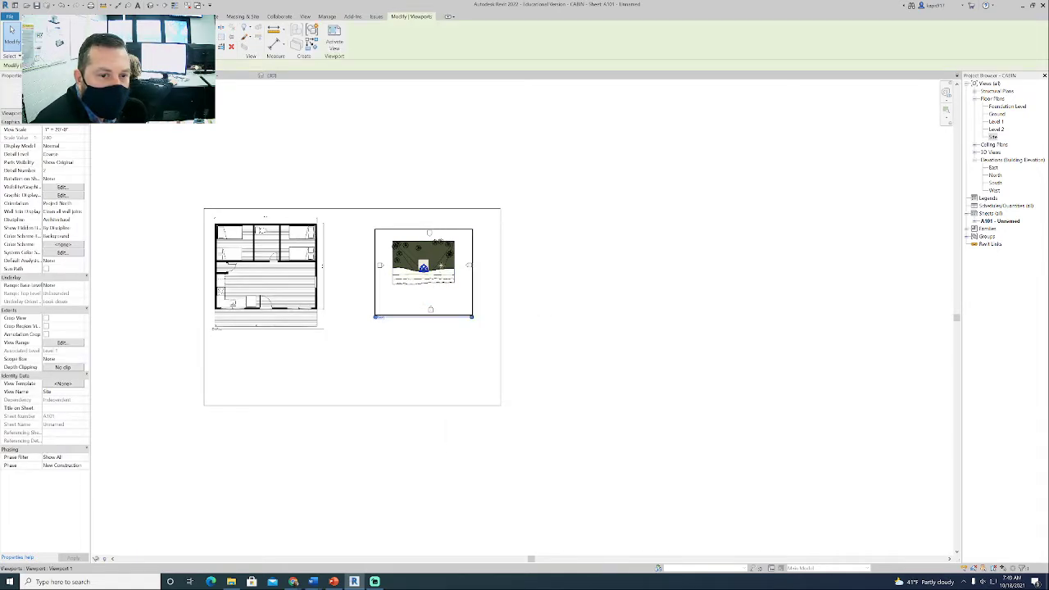
- Shift the Site viewport slightly toward the sheet's lower right corner and hide the four elevation markers within its view
left_click(447, 269)
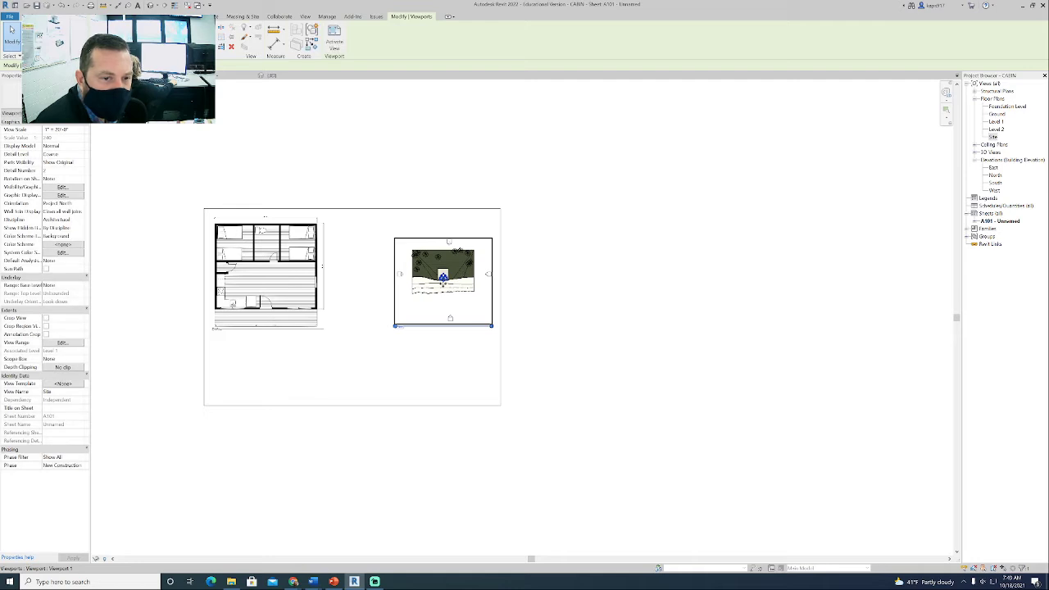
right_click(443, 284)
left_click(472, 298)
left_click_drag(409, 283, 395, 245)
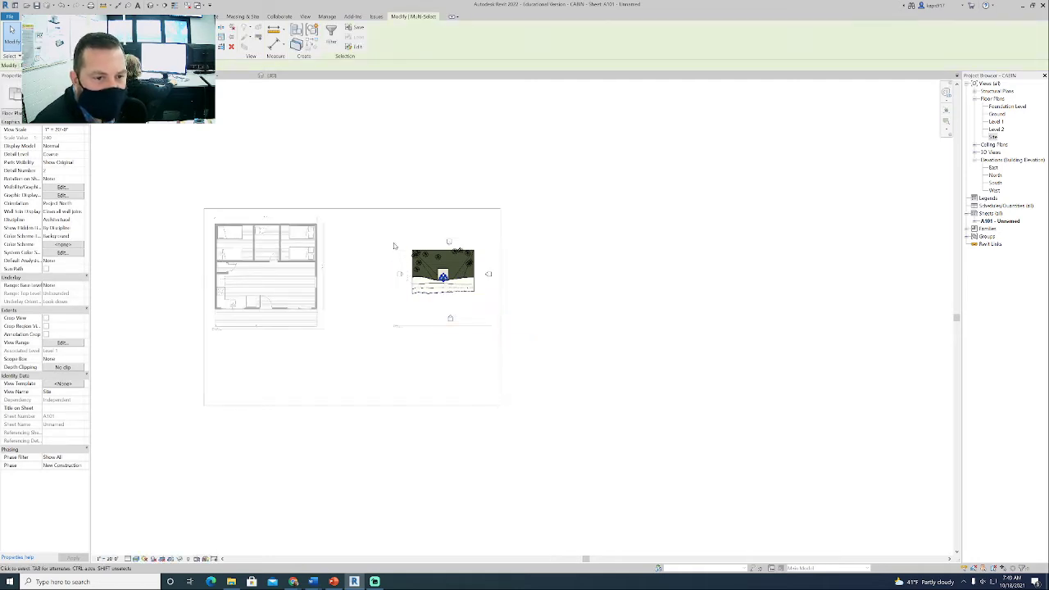
right_click(394, 245)
mouse_move(420, 289)
left_click(499, 296)
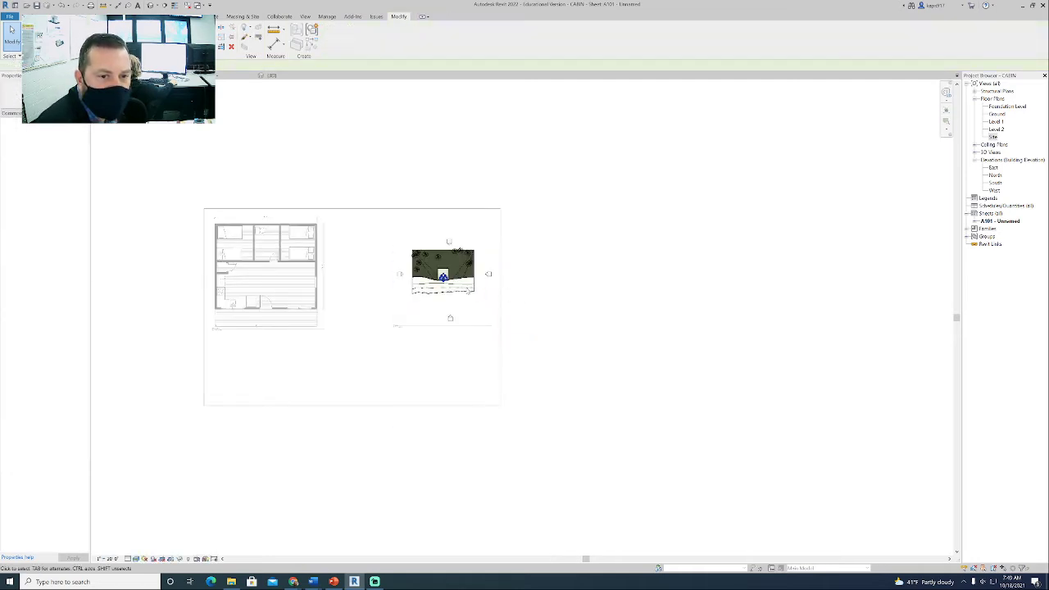
right_click(348, 288)
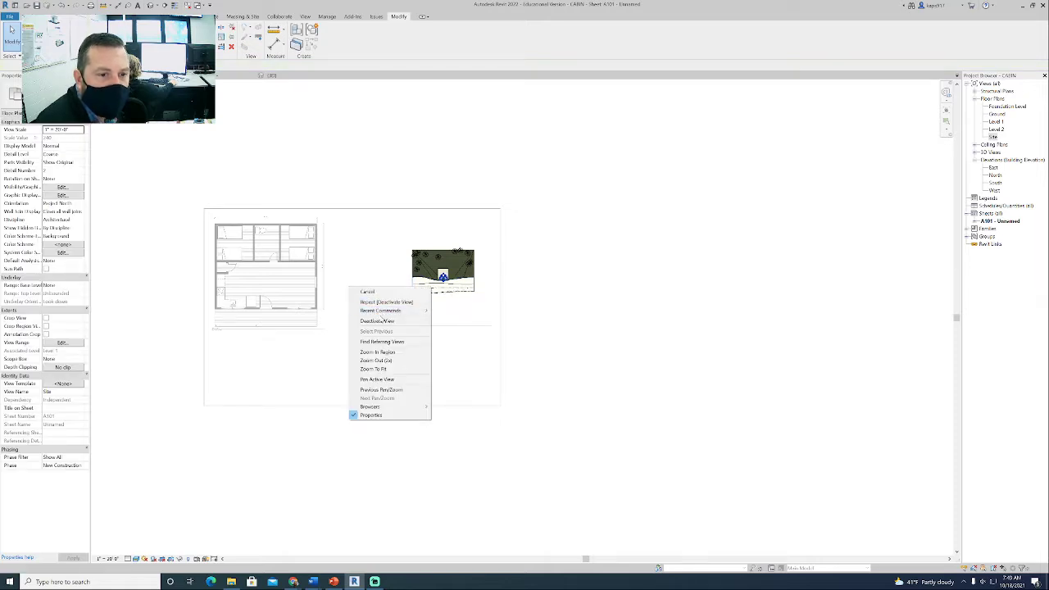
left_click(382, 320)
- Delete the Site viewport and place the Site view on the sheet again, to the right of the floor plan
left_click(456, 268)
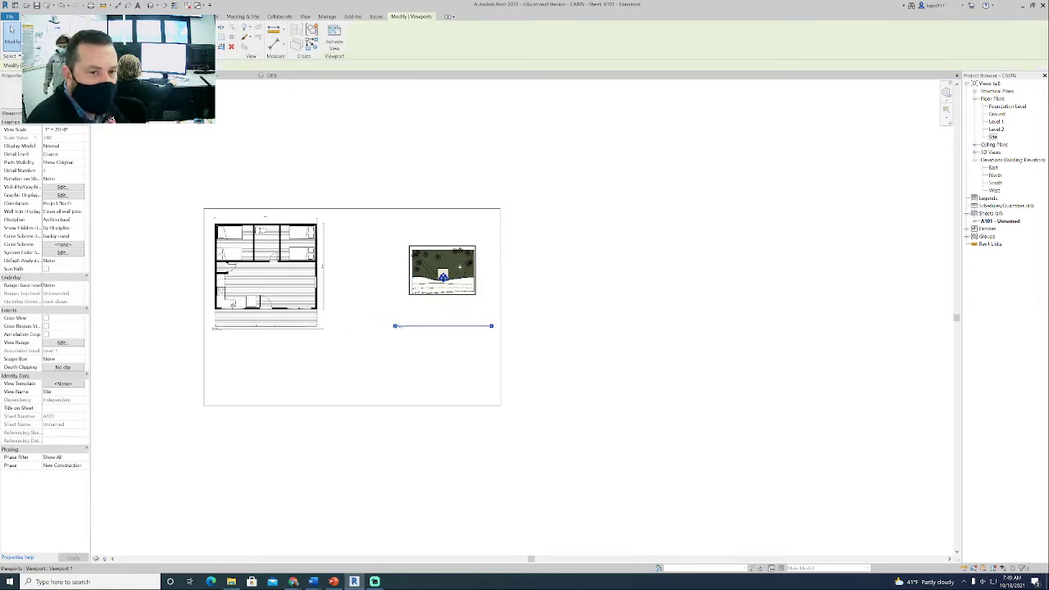
key("Delete")
left_click_drag(993, 138, 448, 283)
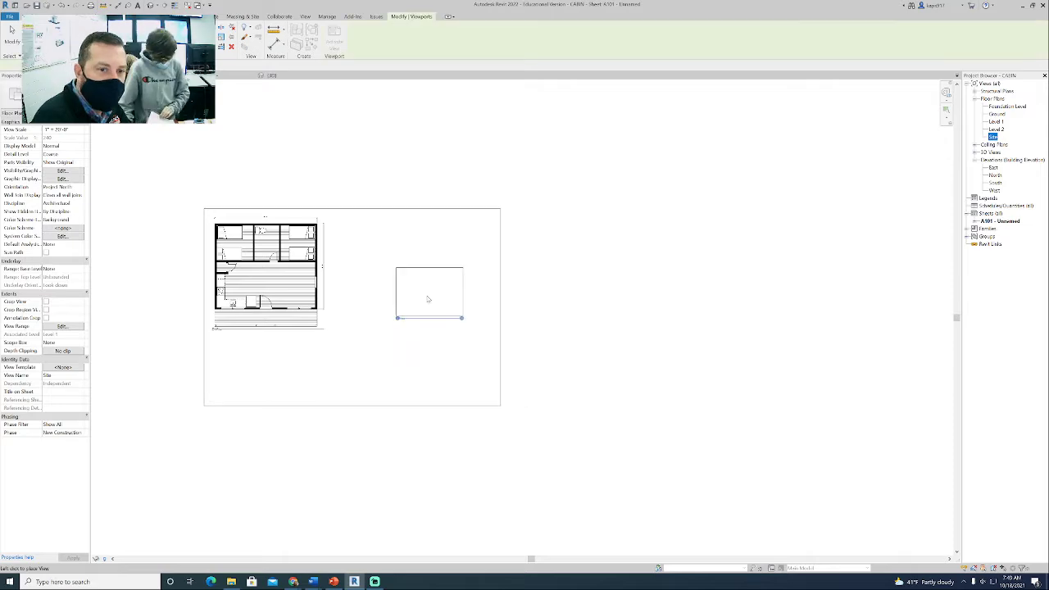
left_click(436, 309)
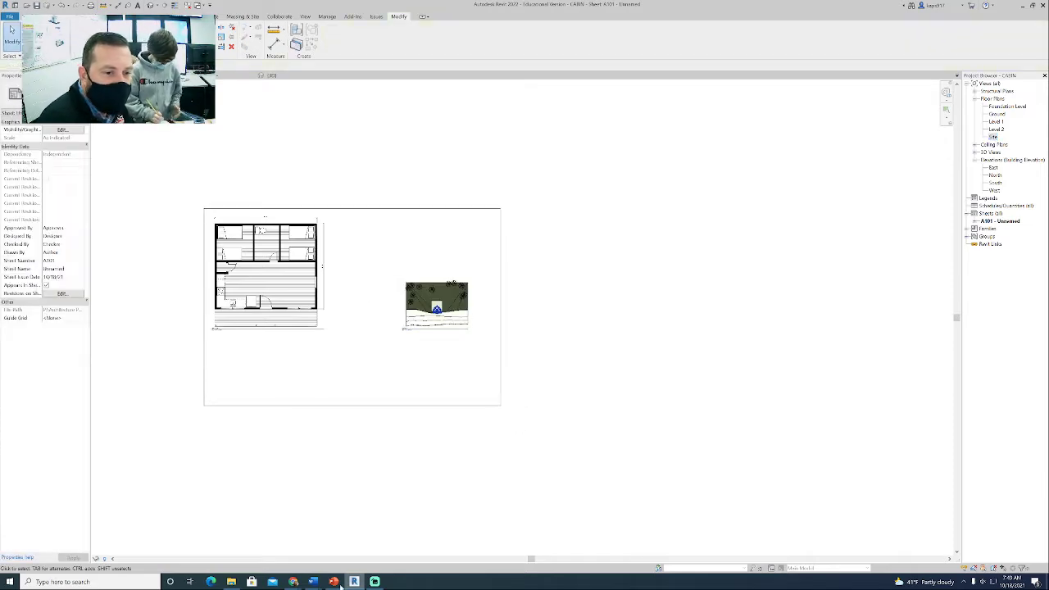
- Switch to the Cabin Project assignment in the browser and open the attached SAMPLE CABIN PROJECT.JPG
mouse_move(282, 580)
left_click(247, 541)
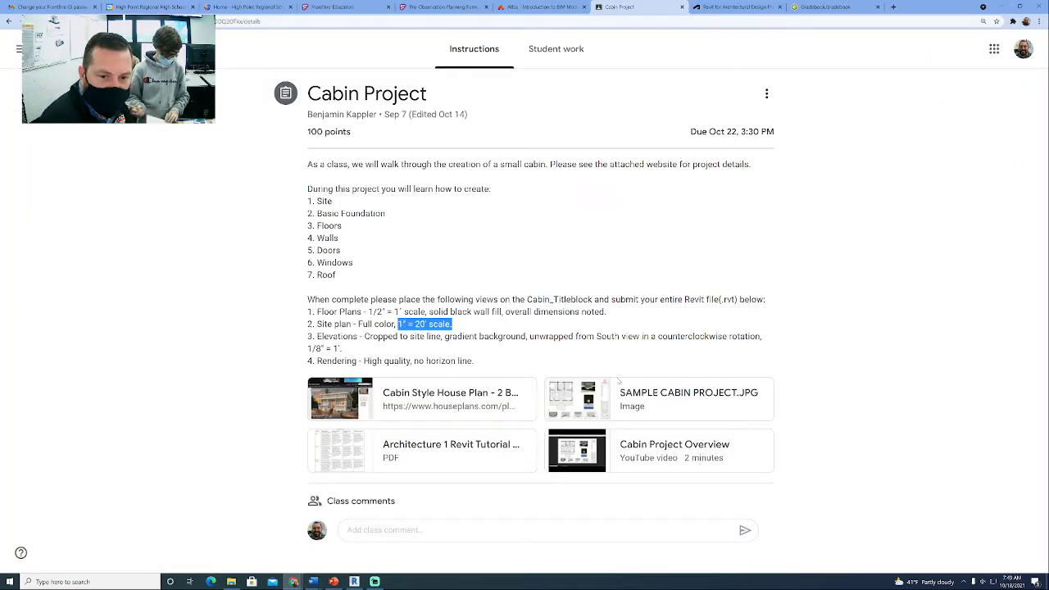
left_click(654, 394)
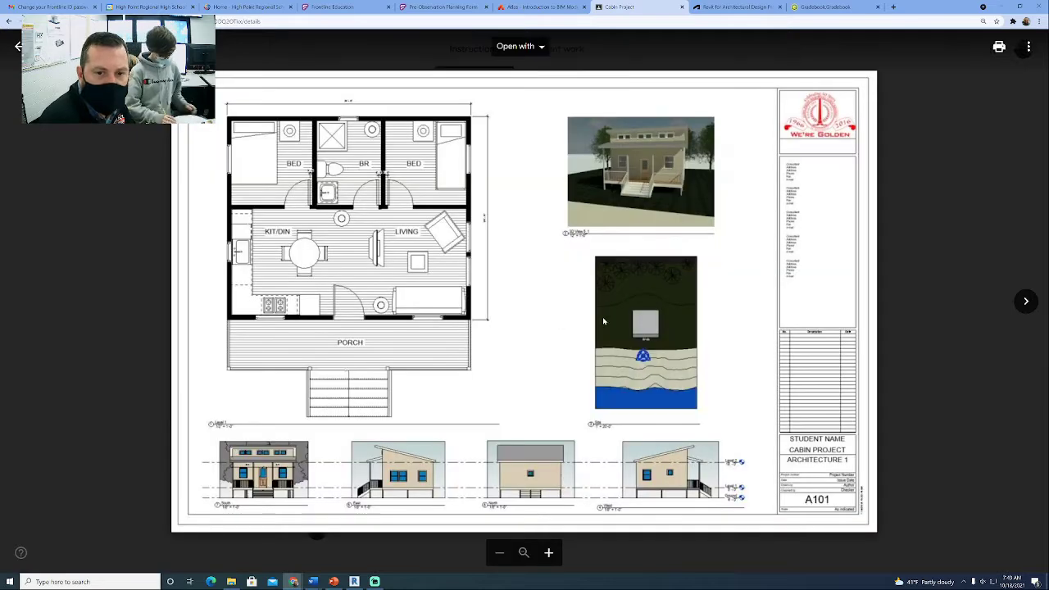
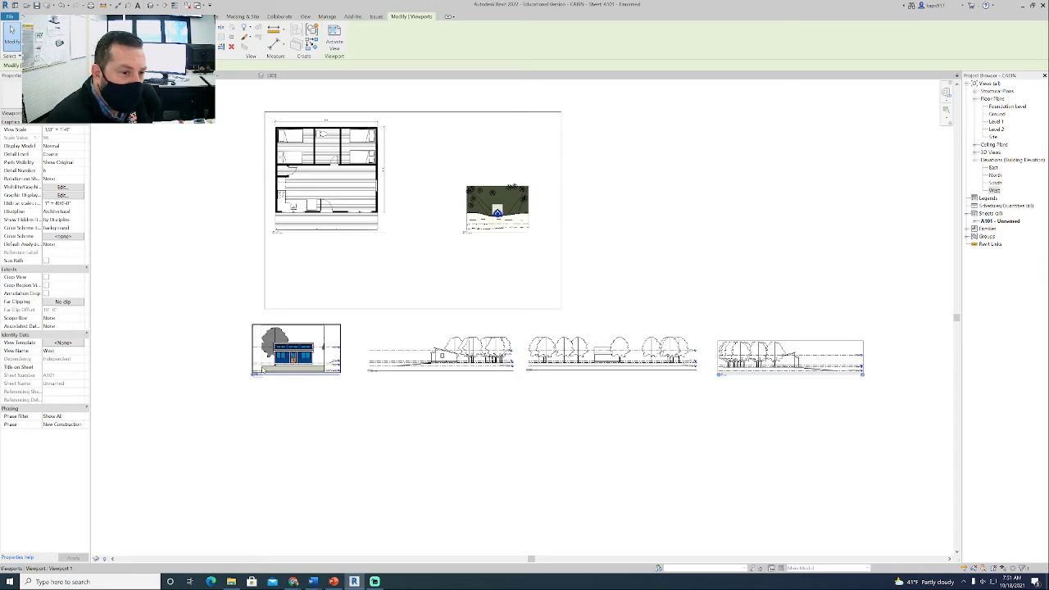
- Move the South elevation viewport onto the sheet, directly below the floor plan
scroll(266, 367, "up", 5)
scroll(327, 360, "down", 4)
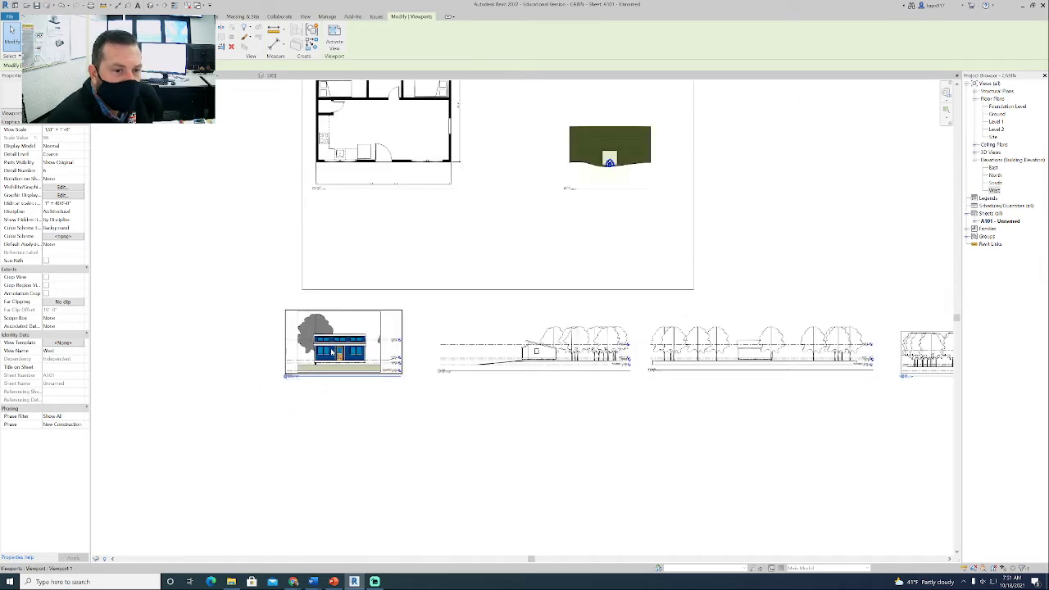
left_click_drag(332, 353, 360, 254)
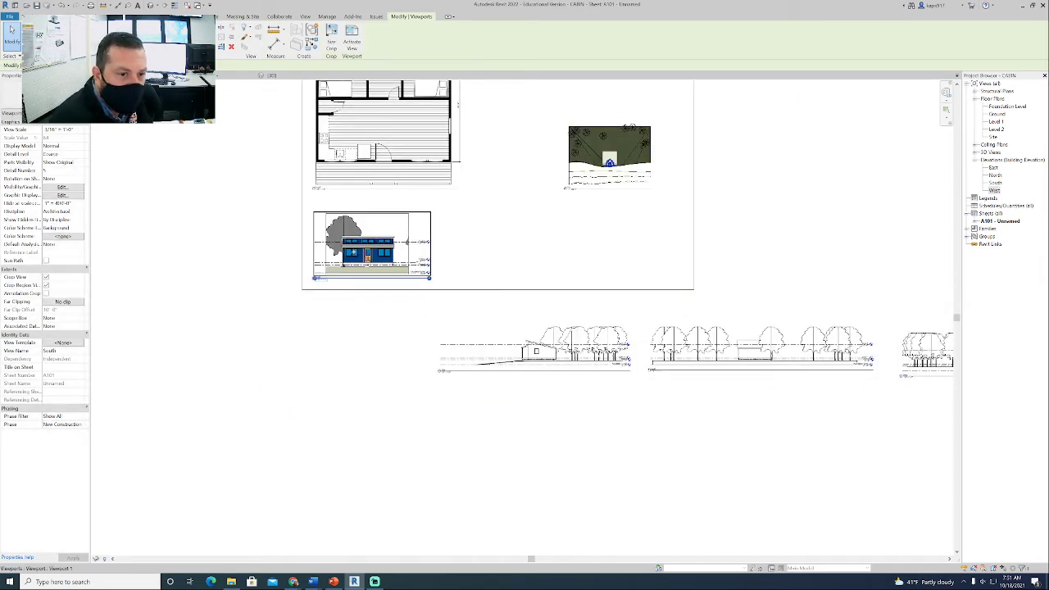
scroll(360, 254, "up", 6)
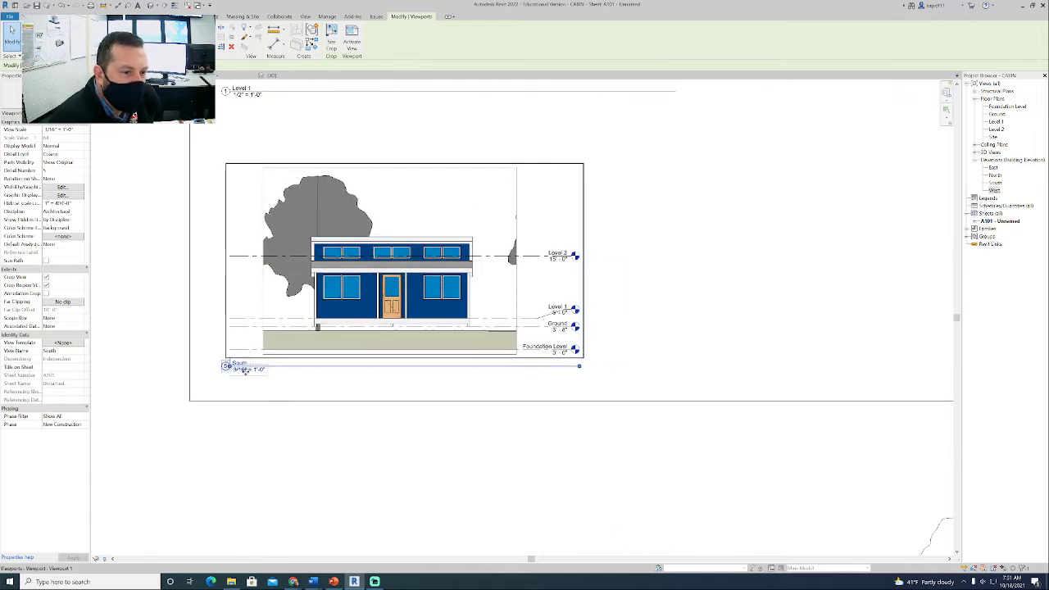
key("Escape")
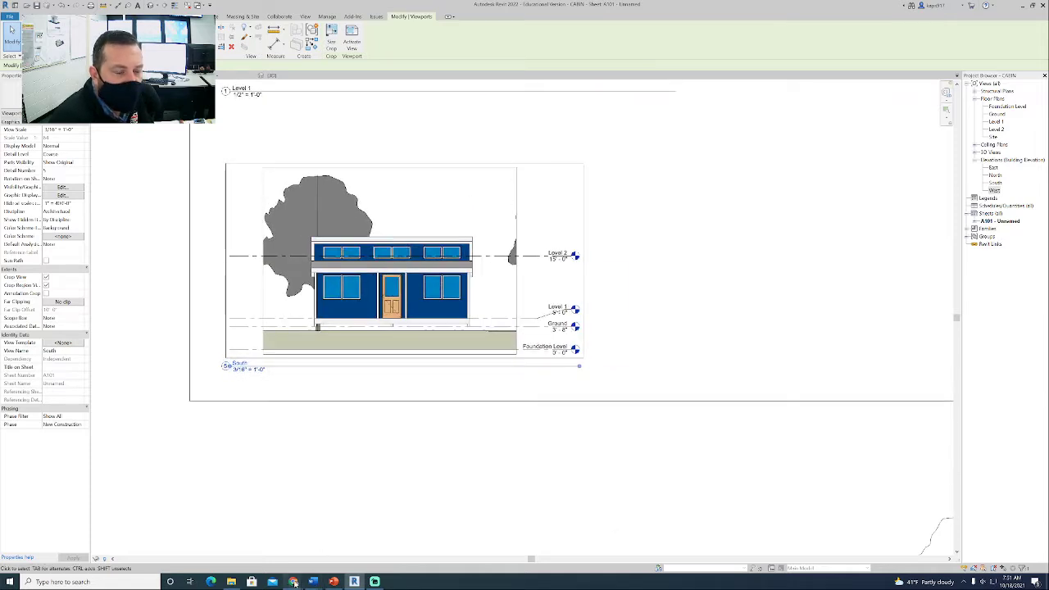
- Switch to the browser, close the sample image and review the elevation requirements in the Cabin Project instructions
mouse_move(295, 583)
left_click(264, 544)
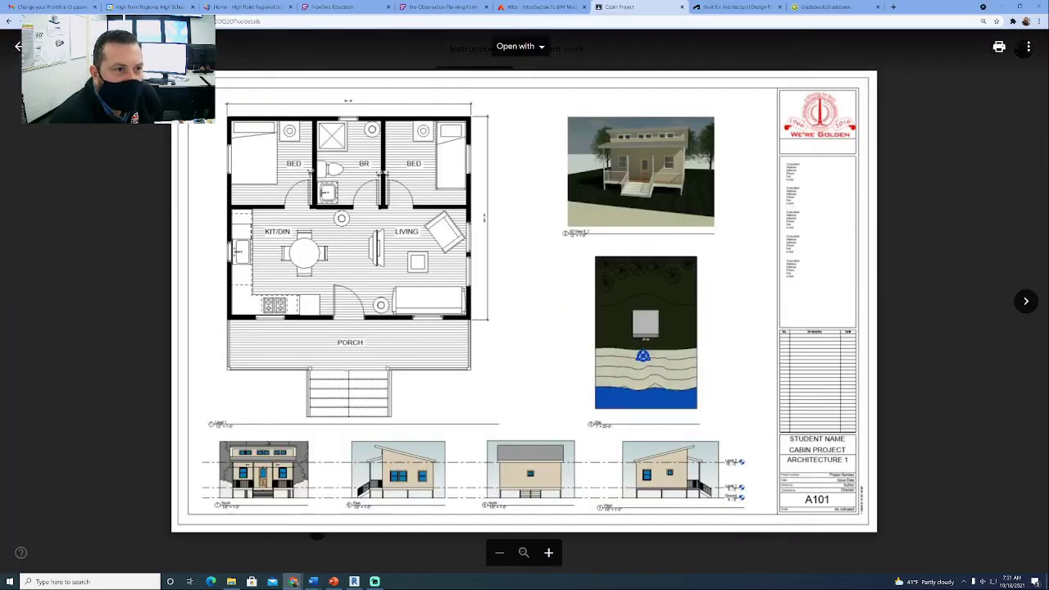
left_click(18, 46)
left_click(425, 324)
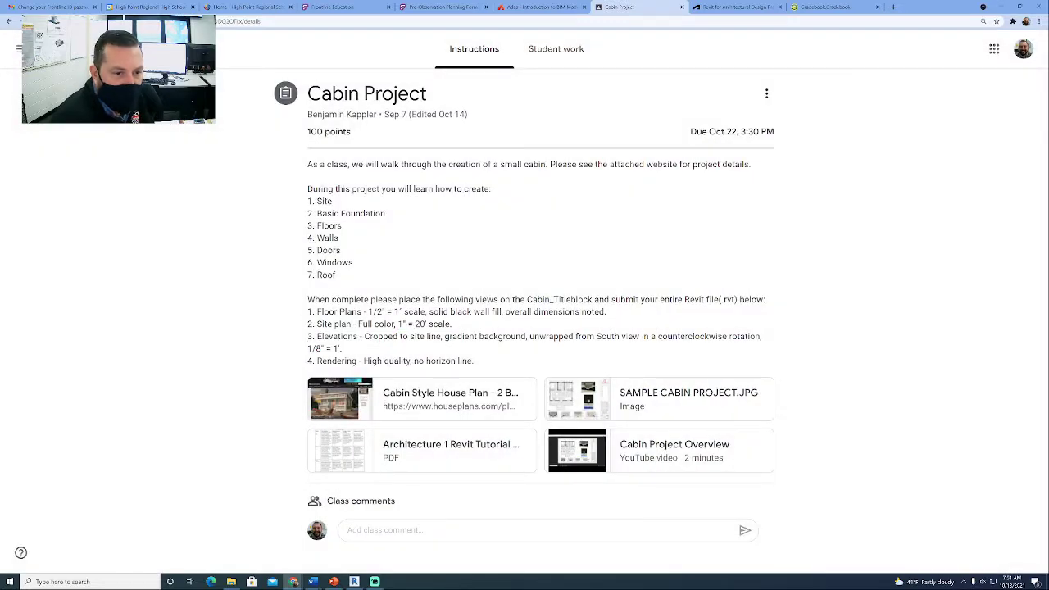
left_click_drag(308, 336, 767, 354)
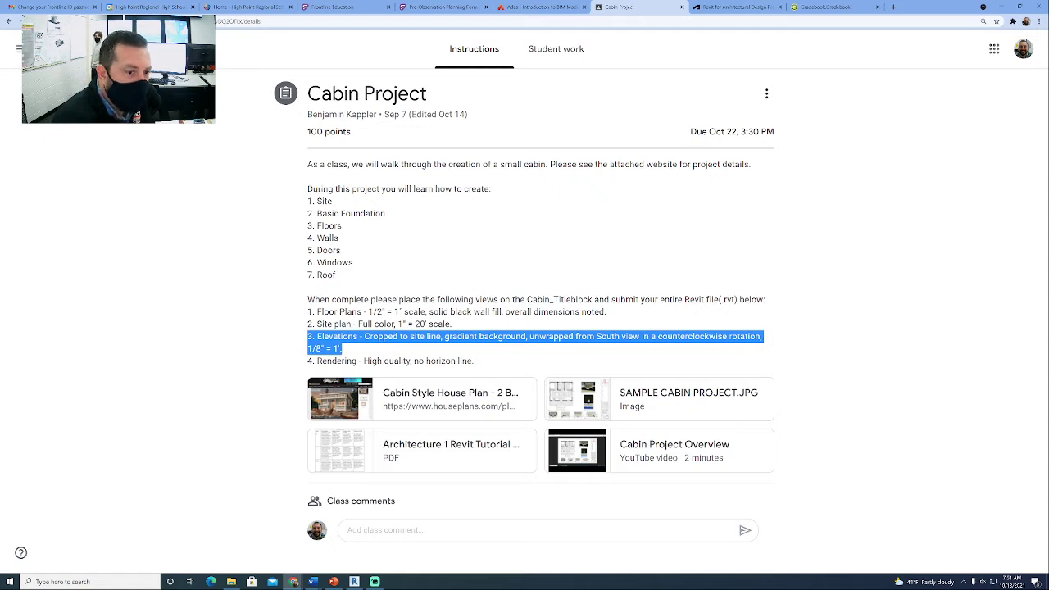
- Return to Revit, activate the South elevation view on the sheet and set its scale to 1/8" = 1'-0"
left_click(355, 582)
right_click(321, 273)
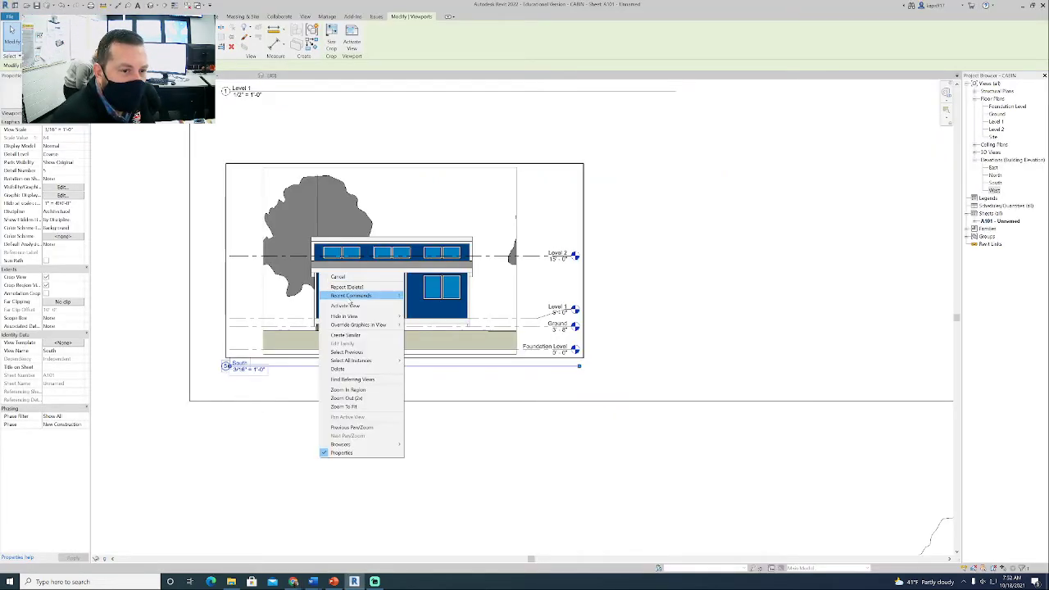
left_click(345, 305)
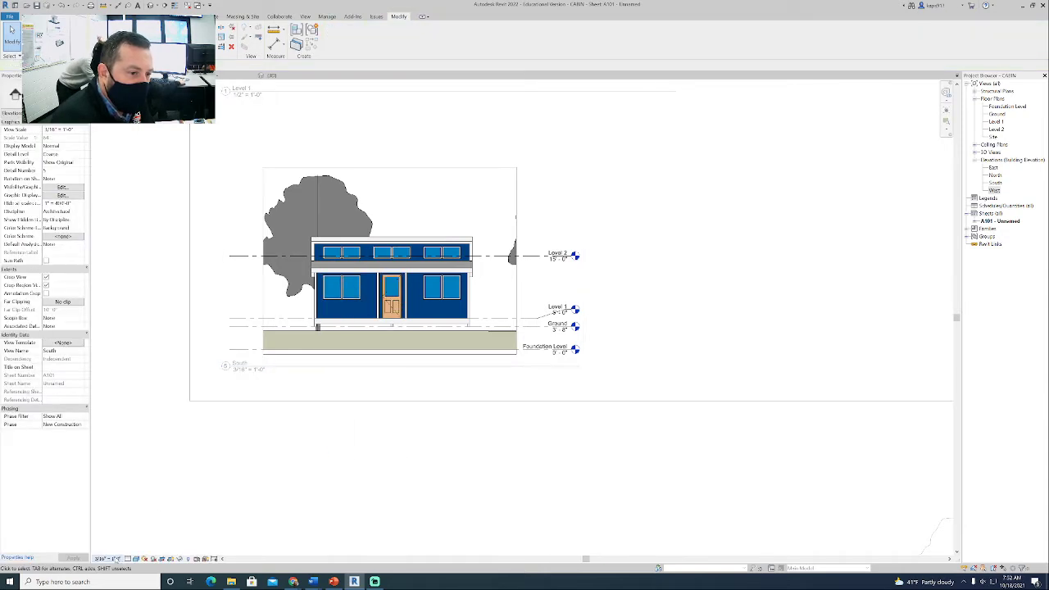
left_click(114, 559)
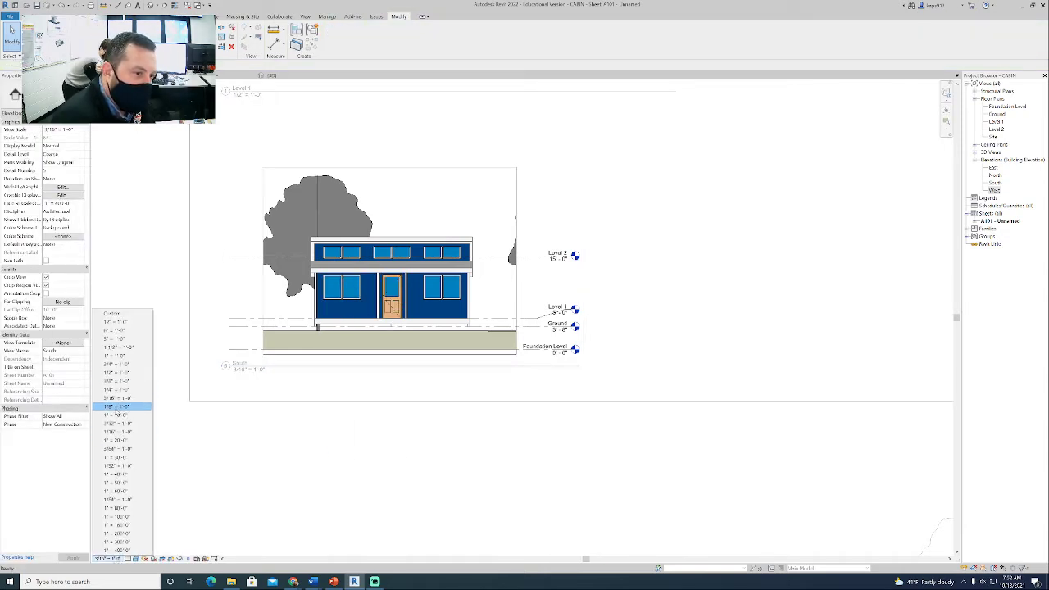
left_click(117, 407)
right_click(316, 393)
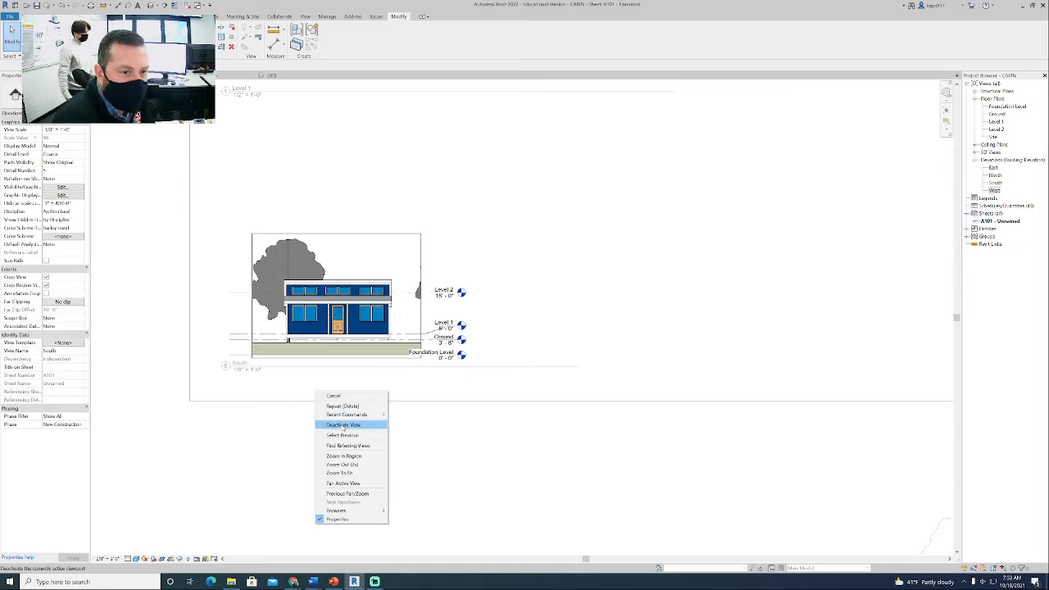
left_click(343, 424)
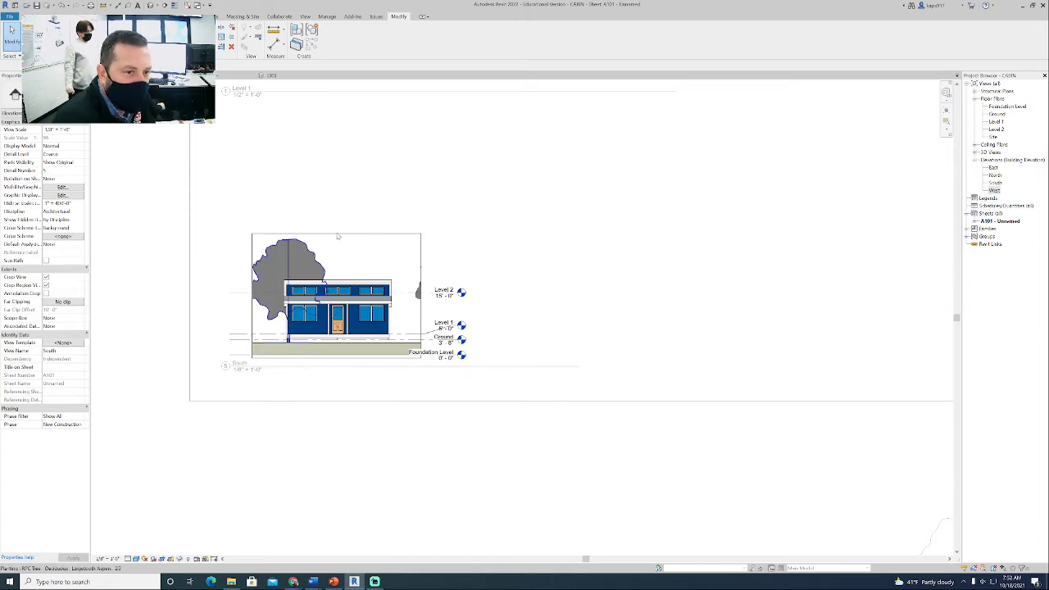
- Select the South view's crop boundary, release it, and toggle the crop region's visibility off and back on
left_click(322, 255)
left_click(363, 238)
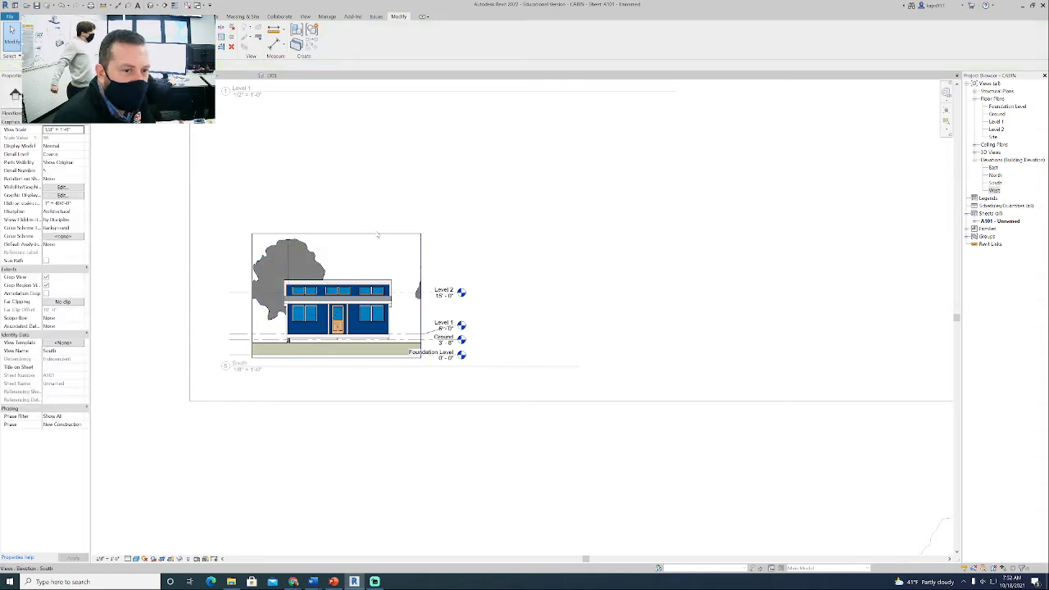
left_click(371, 235)
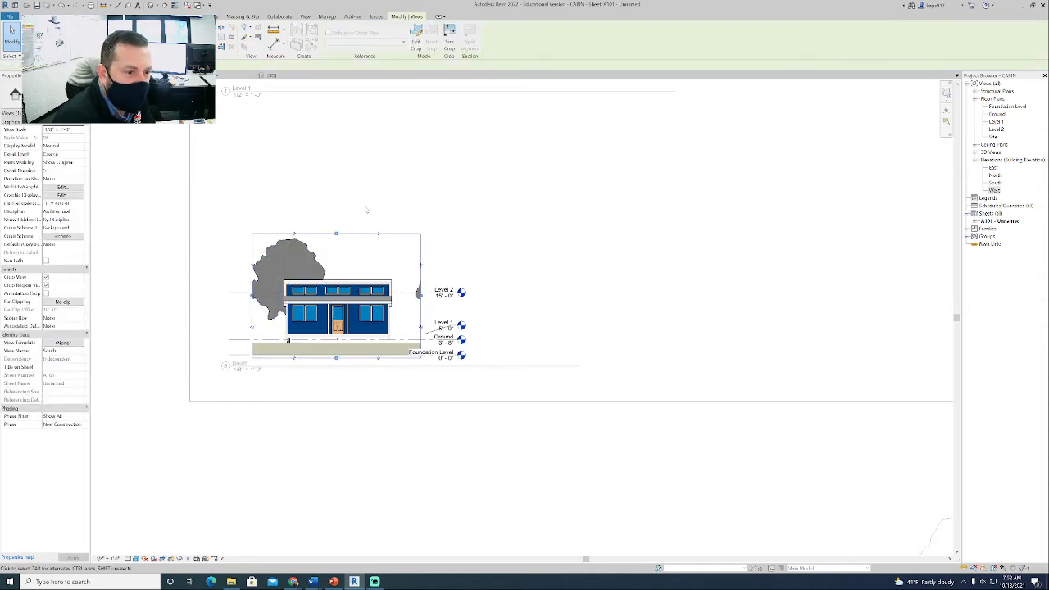
left_click(232, 211)
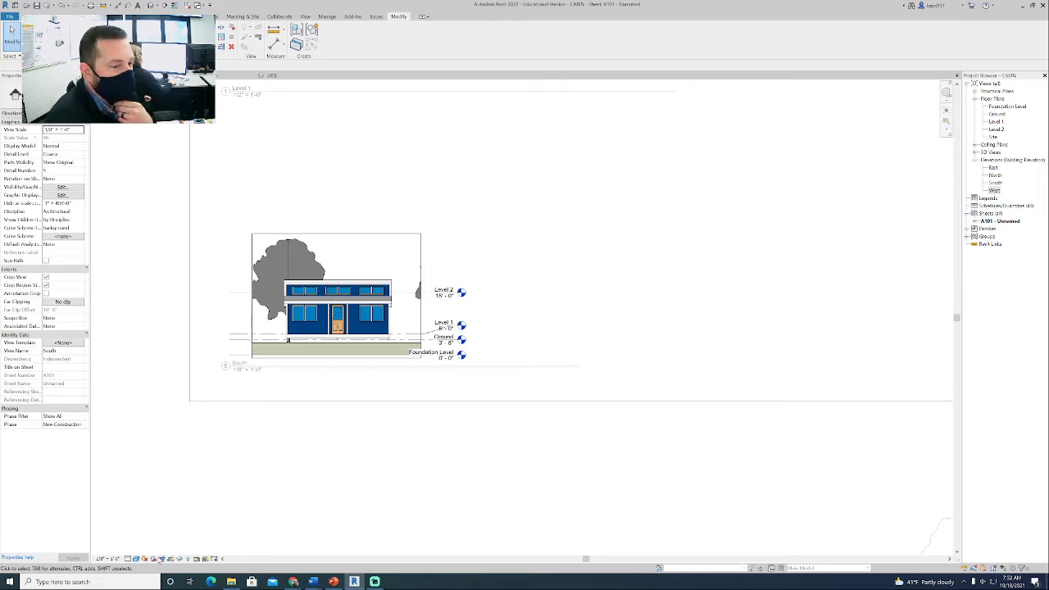
left_click(171, 559)
left_click(170, 559)
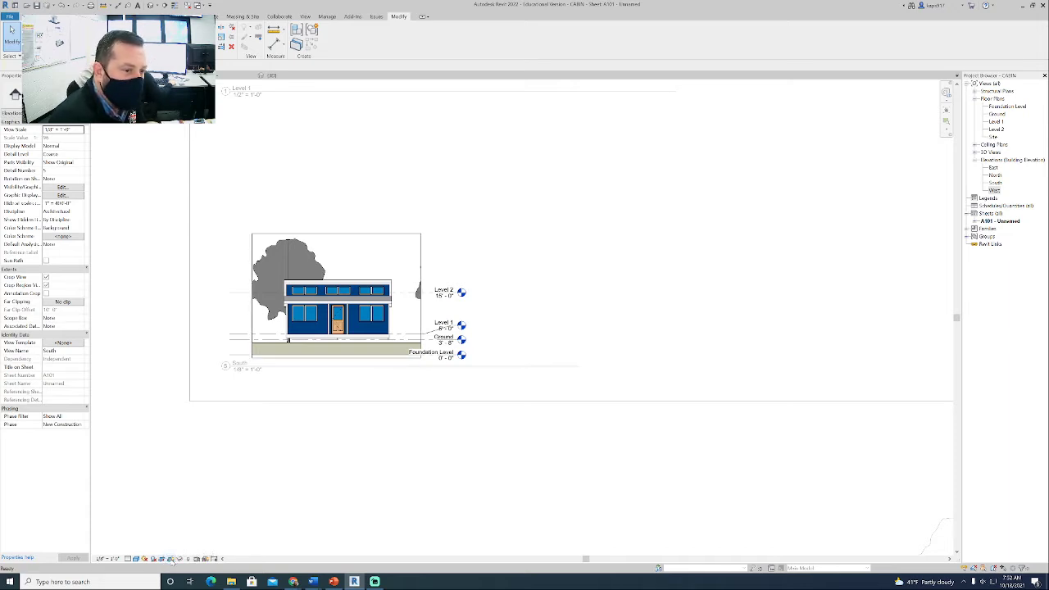
left_click(170, 559)
left_click(170, 559)
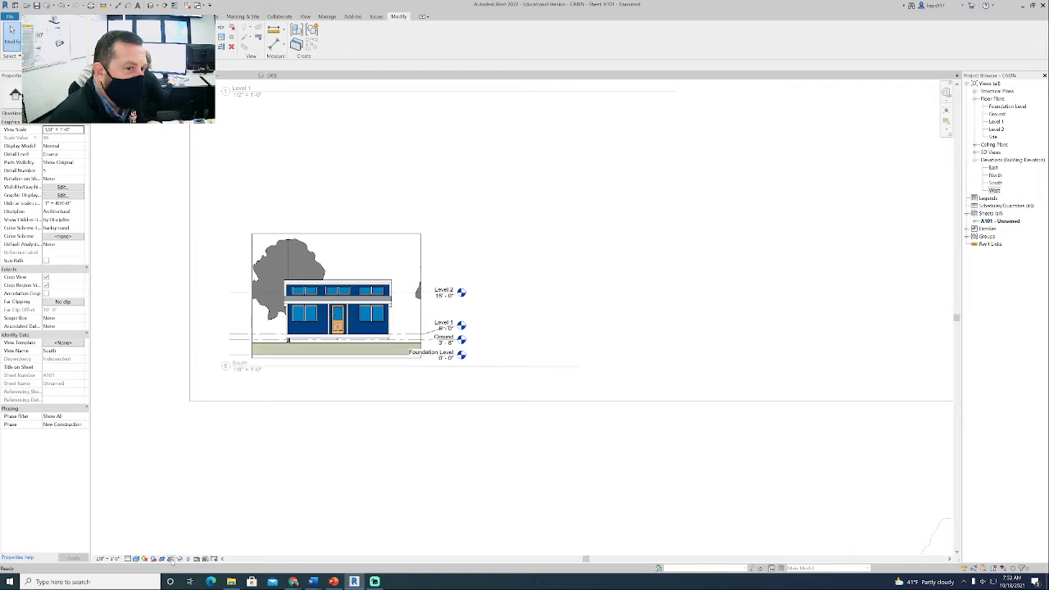
left_click(170, 559)
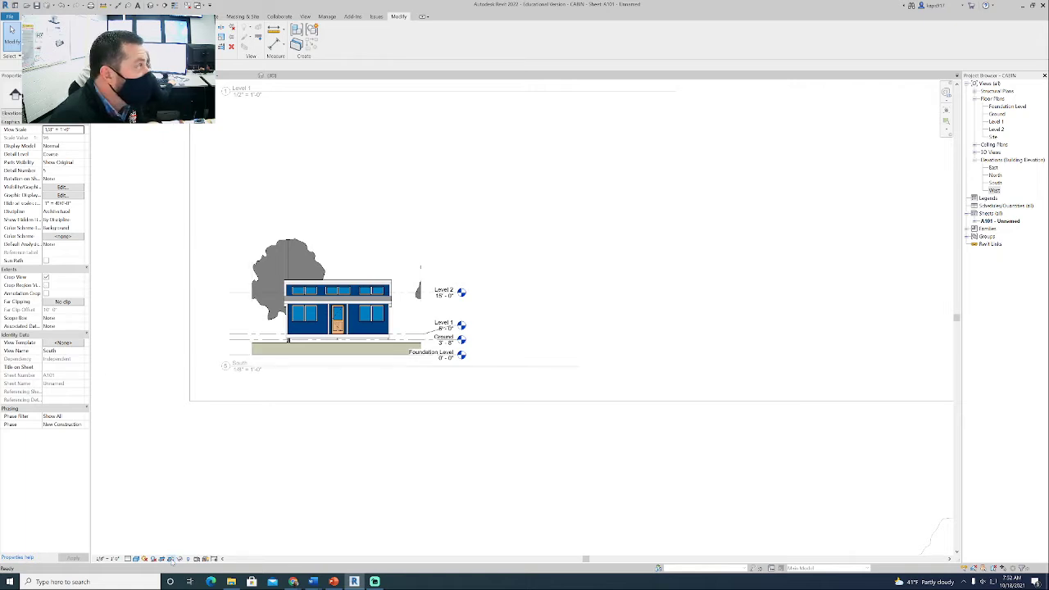
left_click(170, 559)
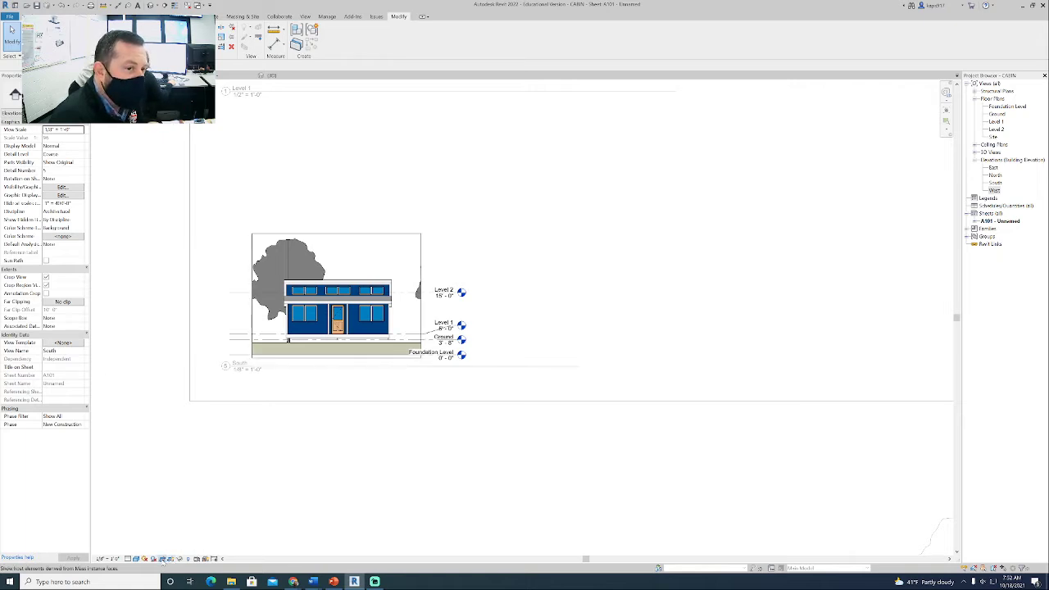
- Toggle the South view's cropping off and on, comparing it with the crop region shown and hidden
left_click(162, 559)
left_click(162, 559)
left_click(162, 559)
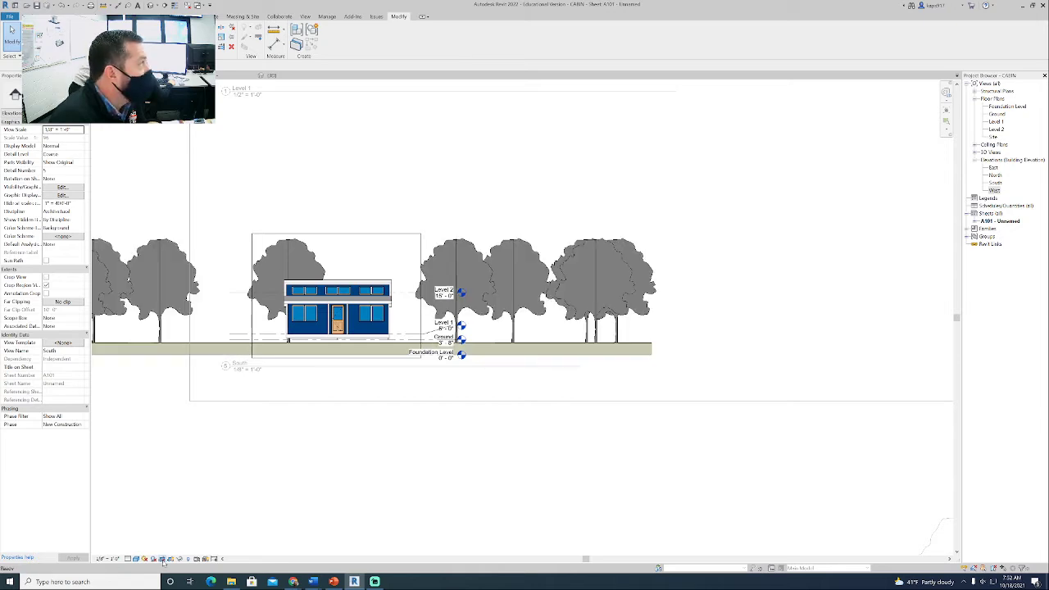
left_click(163, 559)
left_click(163, 559)
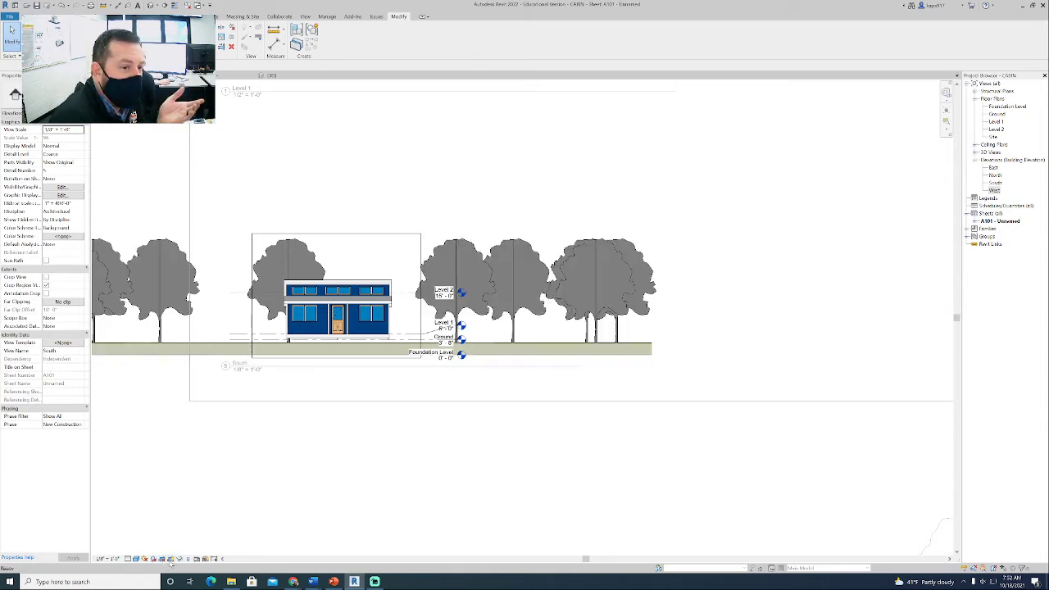
left_click(172, 559)
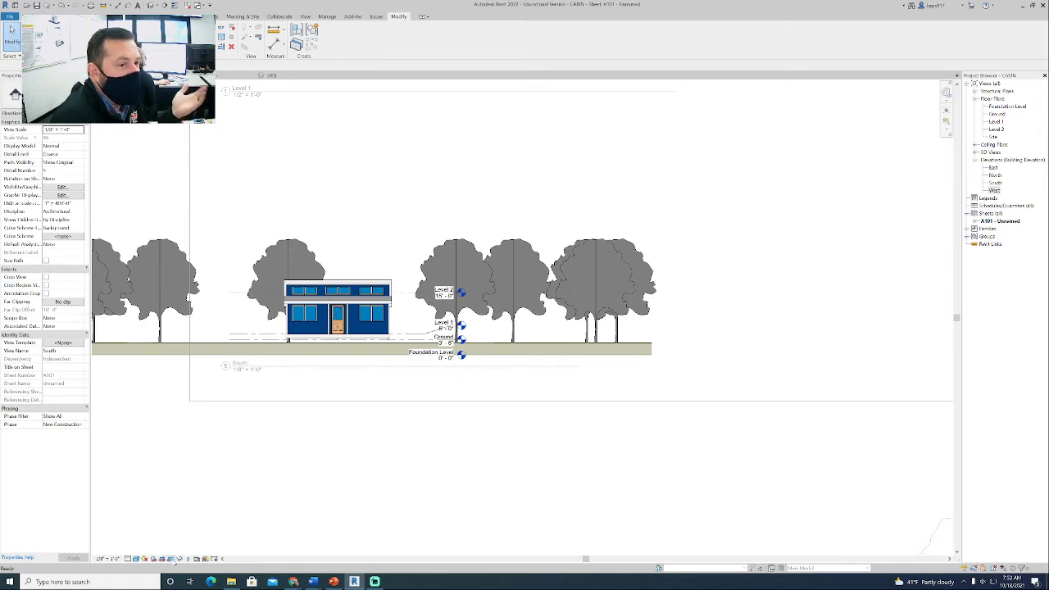
left_click(162, 559)
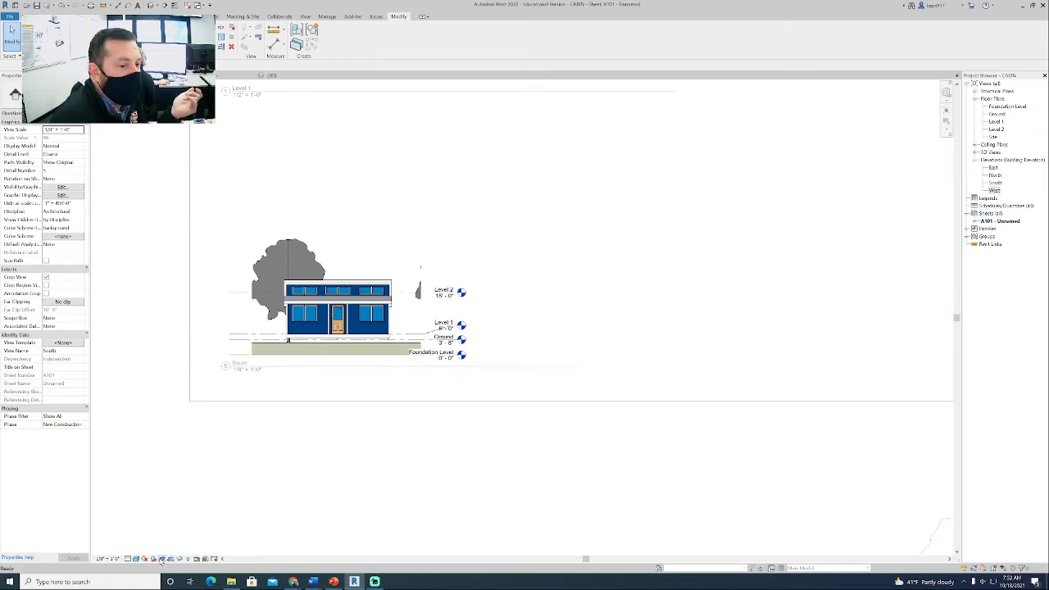
left_click(171, 559)
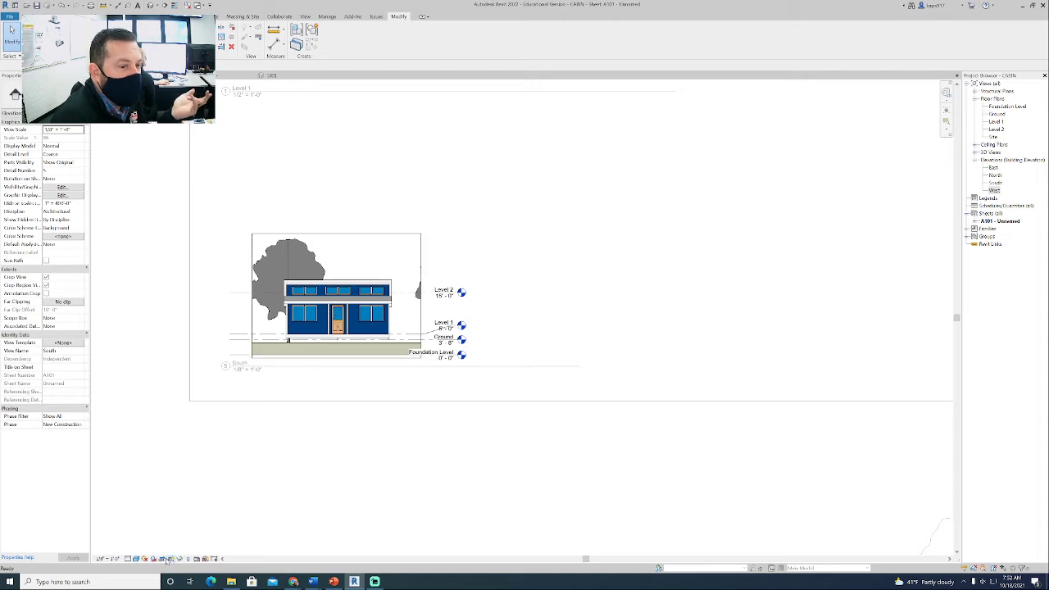
left_click(163, 559)
left_click(163, 559)
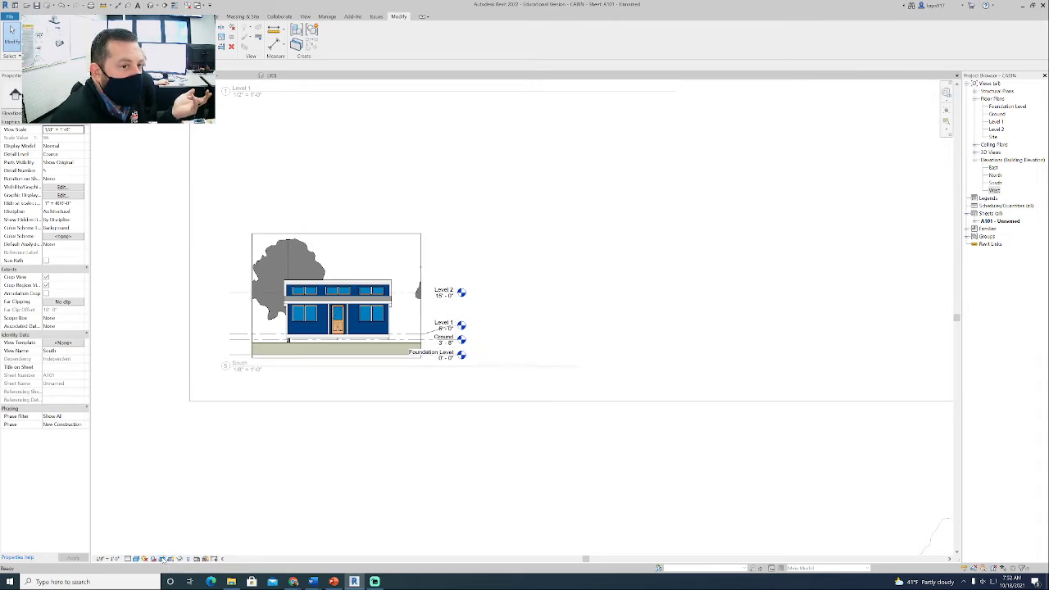
left_click(162, 559)
left_click(162, 559)
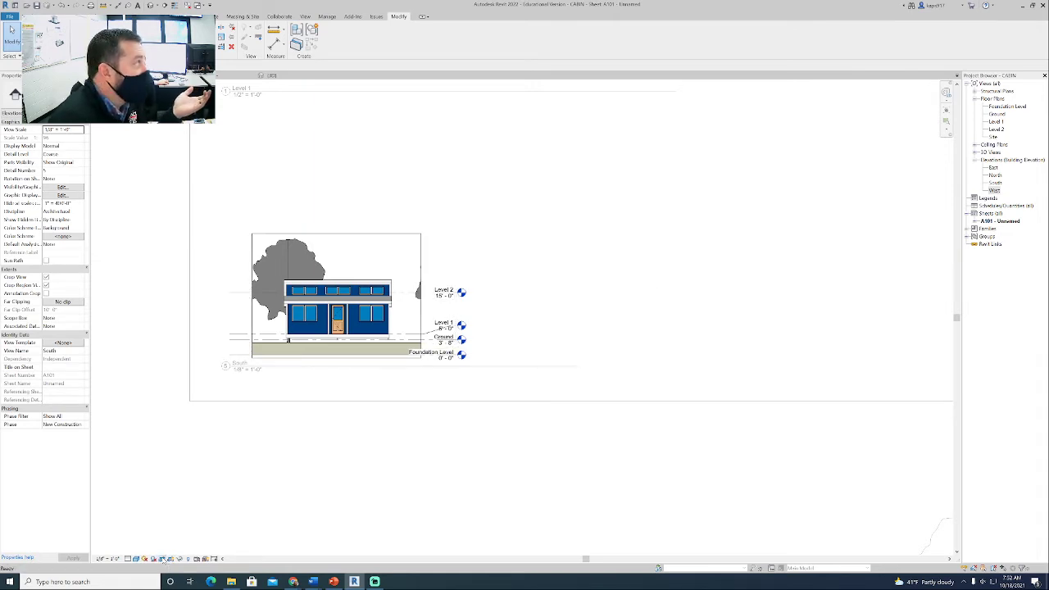
- Lower the top edge of the South view's crop region slightly and raise its bottom edge to the ground line
left_click(353, 236)
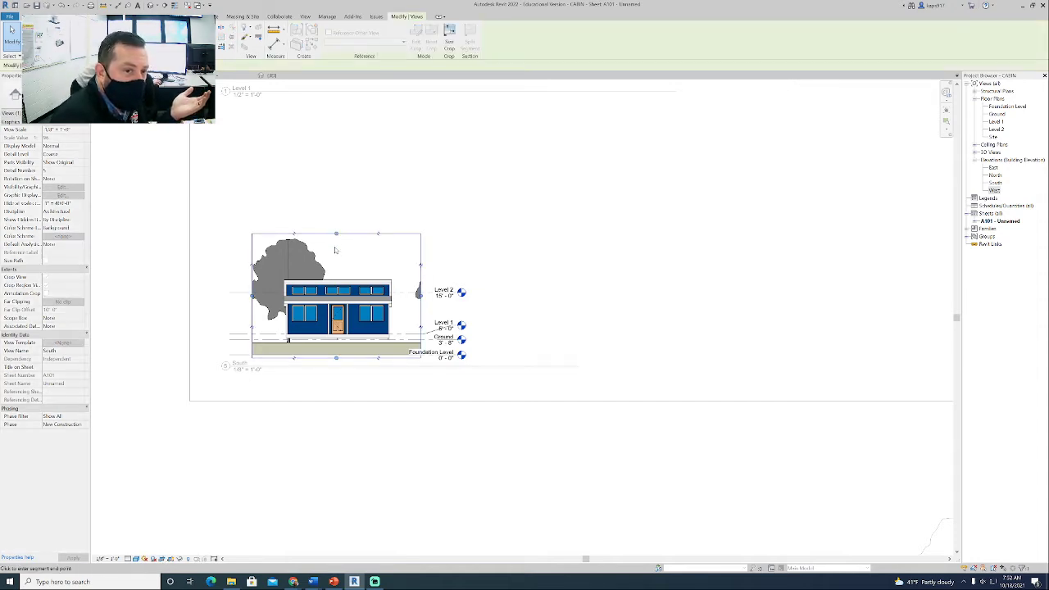
left_click(336, 235)
left_click_drag(337, 237, 337, 238)
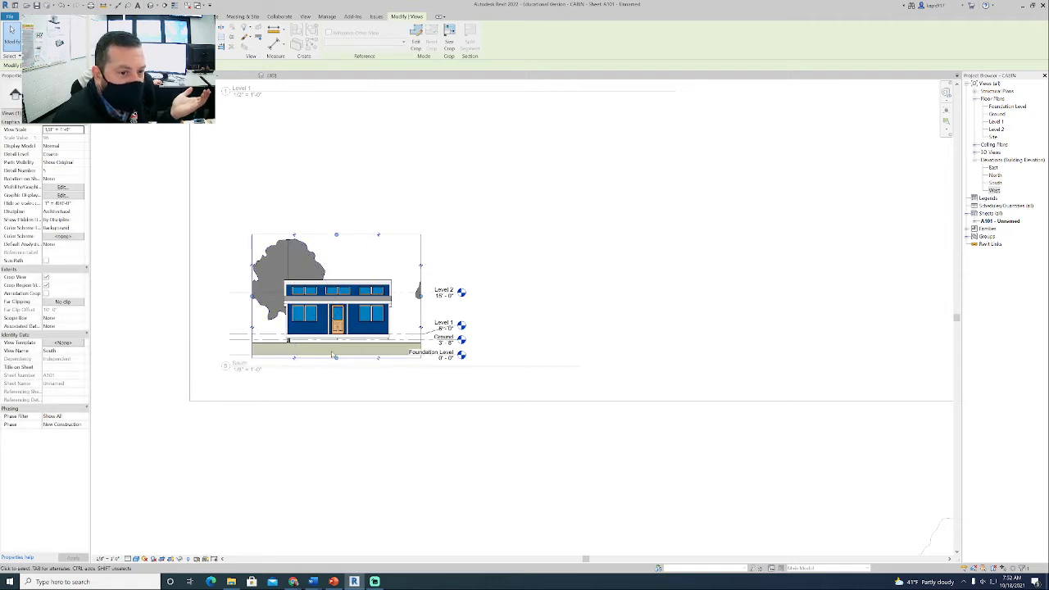
left_click_drag(336, 358, 338, 345)
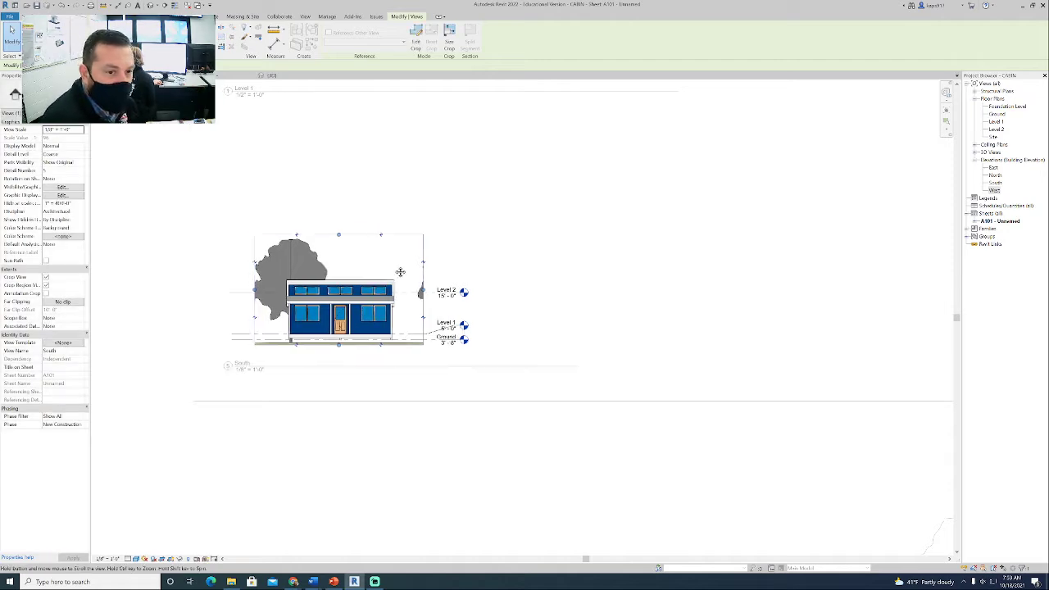
scroll(410, 361, "up", 5)
middle_click_drag(273, 344, 534, 372)
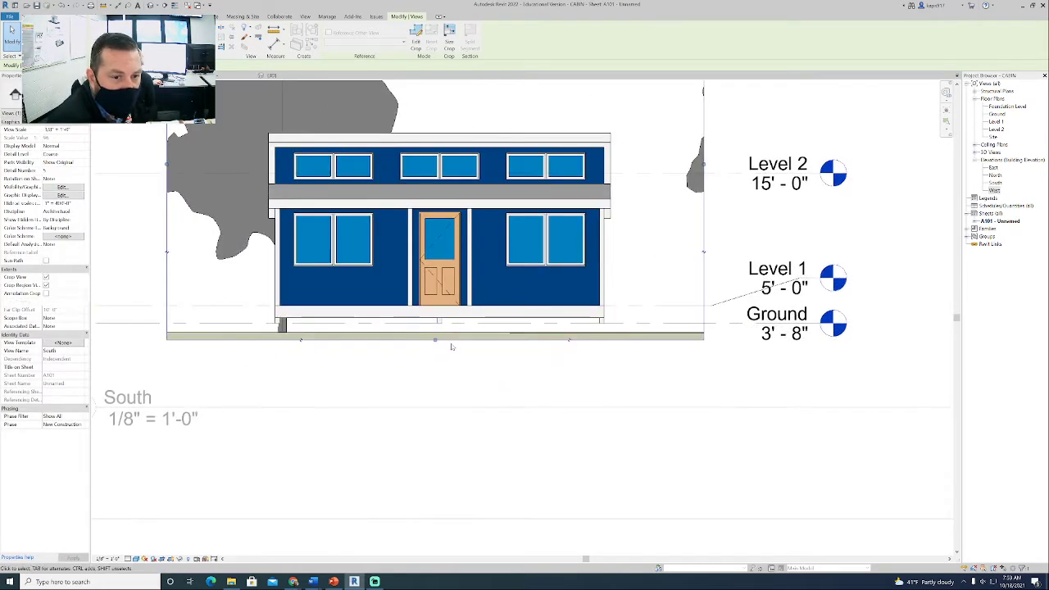
left_click_drag(436, 340, 440, 333)
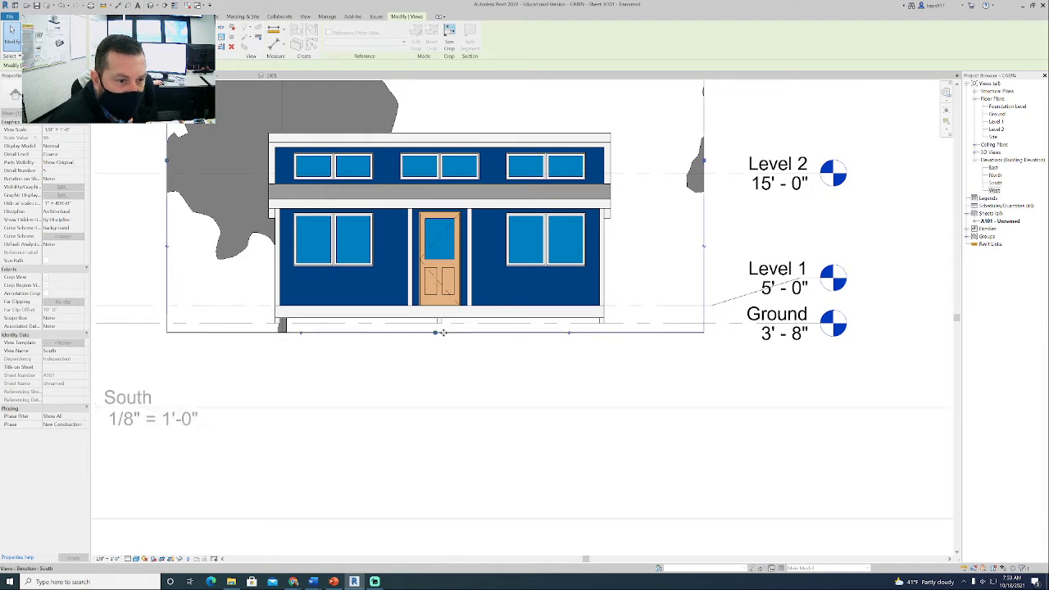
left_click(345, 377)
scroll(345, 377, "down", 4)
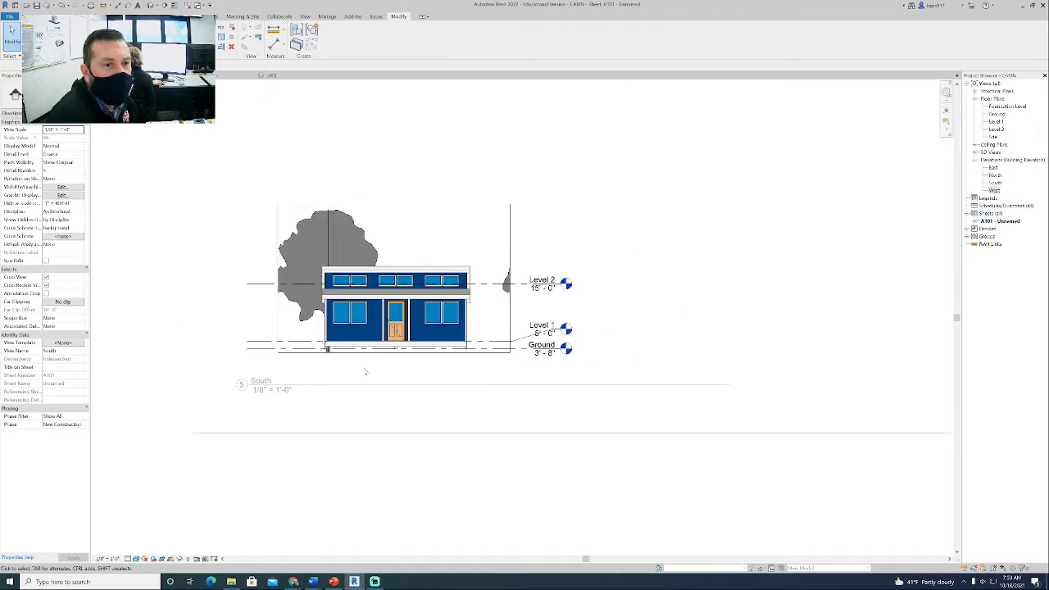
- Pull the right and left edges of the South view's crop region in closer to the cabin
left_click(510, 283)
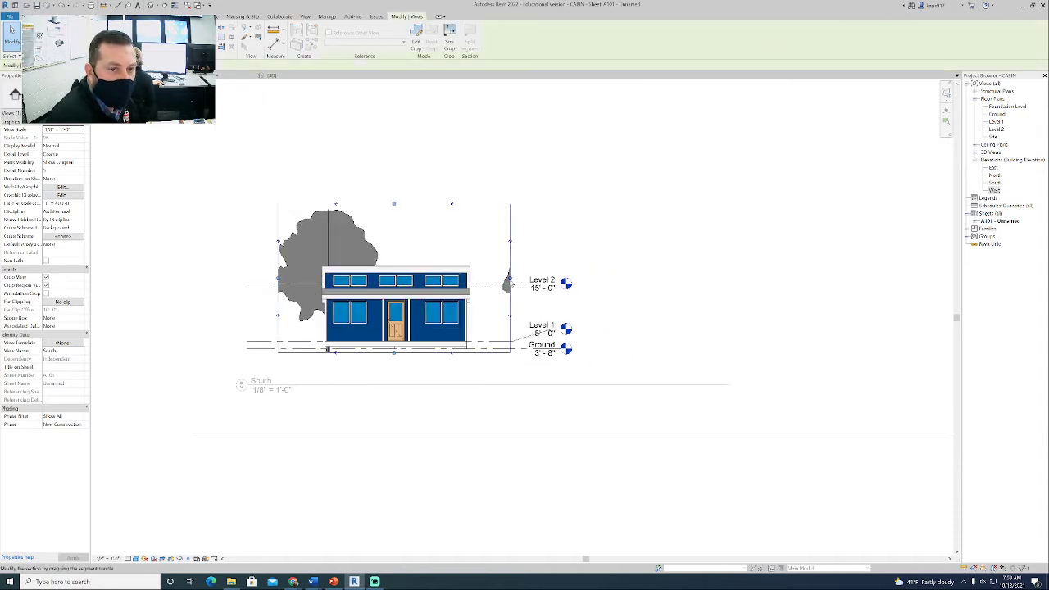
left_click_drag(510, 279, 491, 277)
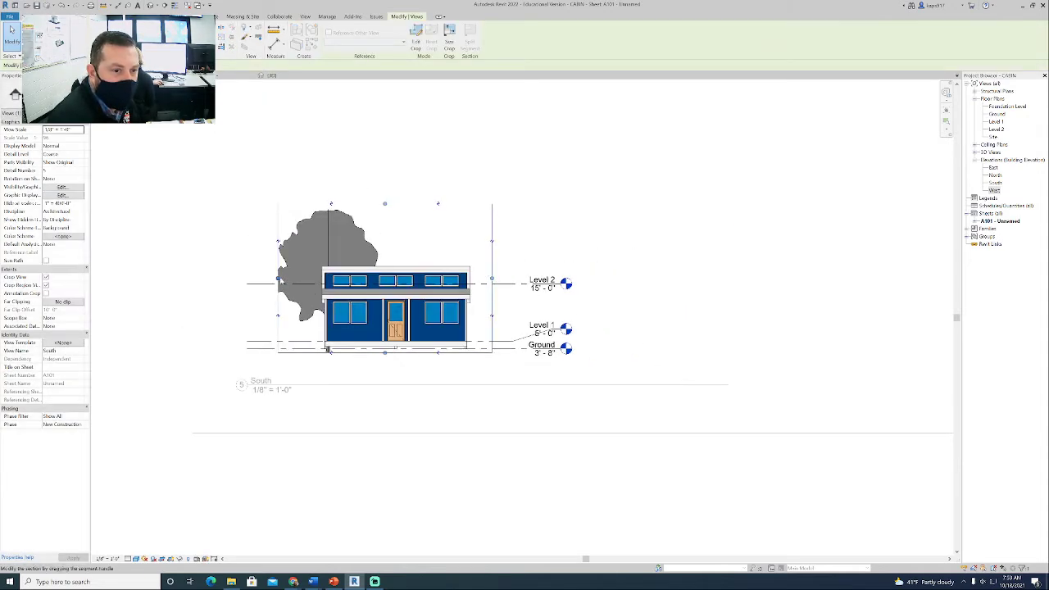
left_click_drag(289, 278, 298, 279)
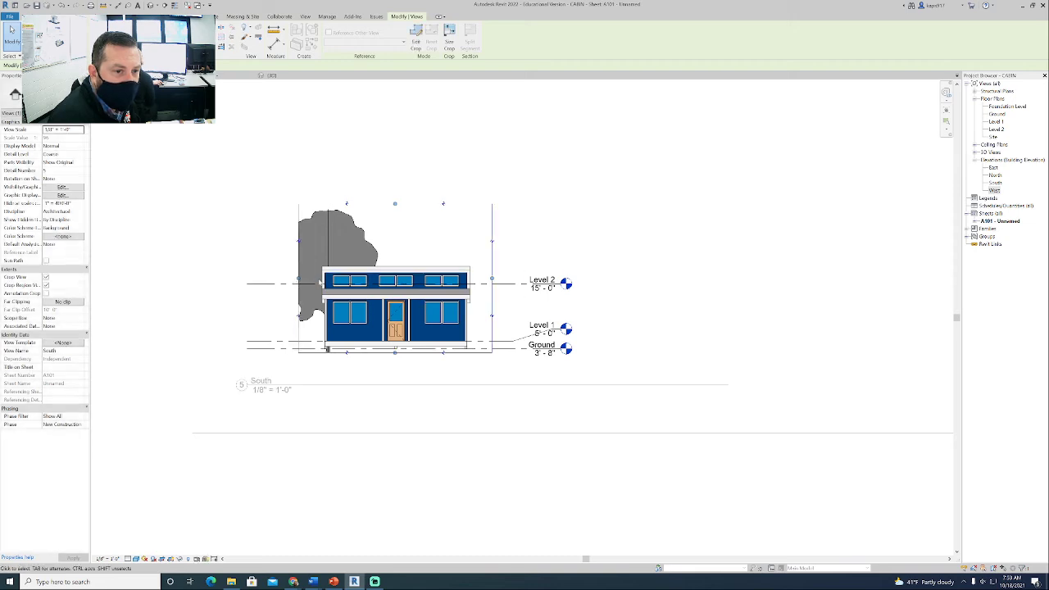
- Widen the South view's crop region outward on both sides to take in the whole tree, and release the selection
left_click_drag(489, 281, 503, 284)
left_click_drag(298, 279, 281, 280)
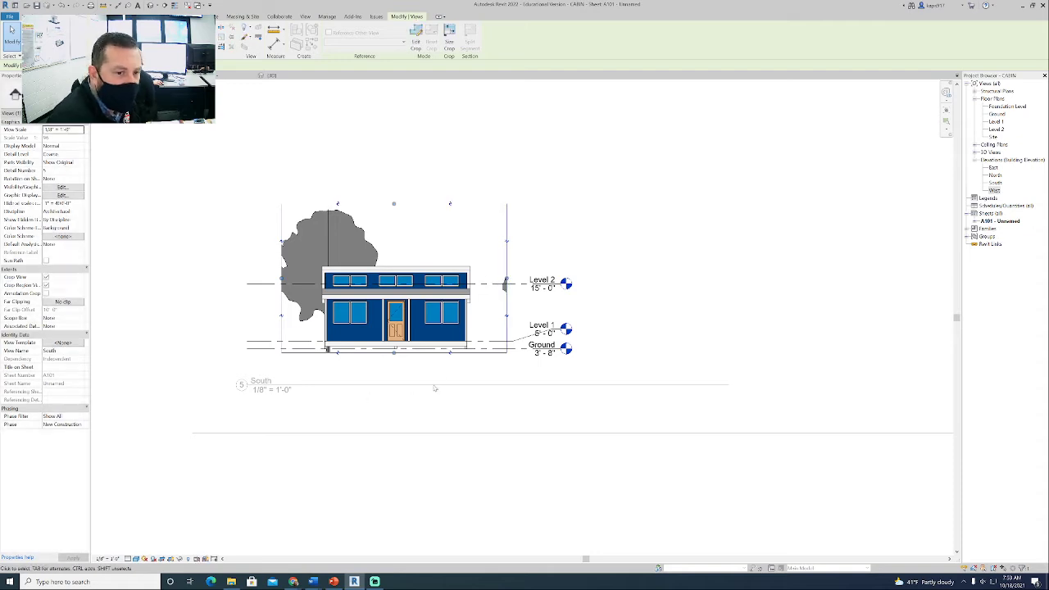
middle_click_drag(454, 376, 424, 376)
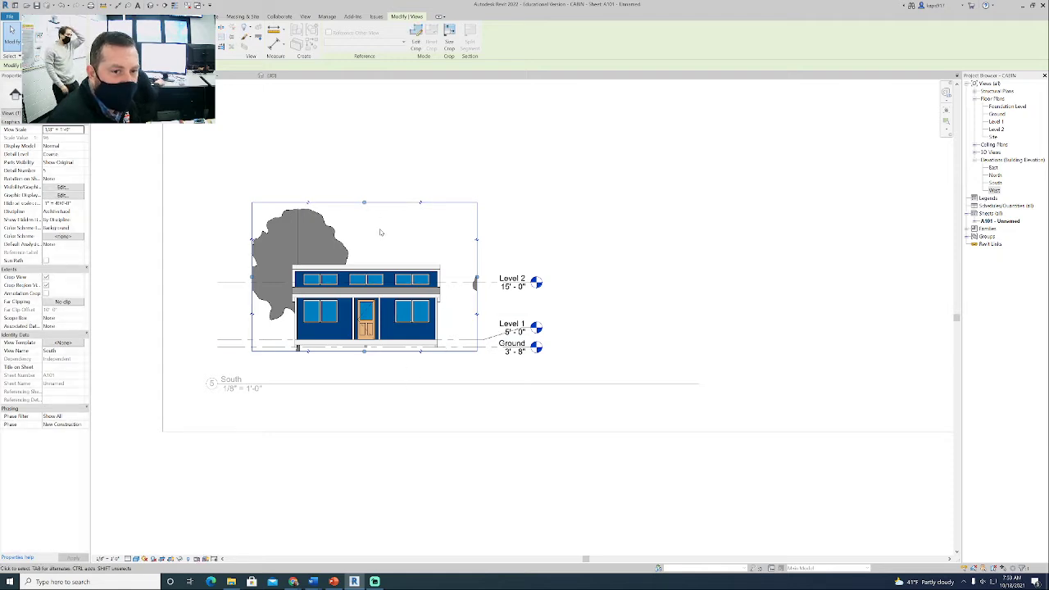
left_click(374, 254)
middle_click_drag(373, 253, 347, 219)
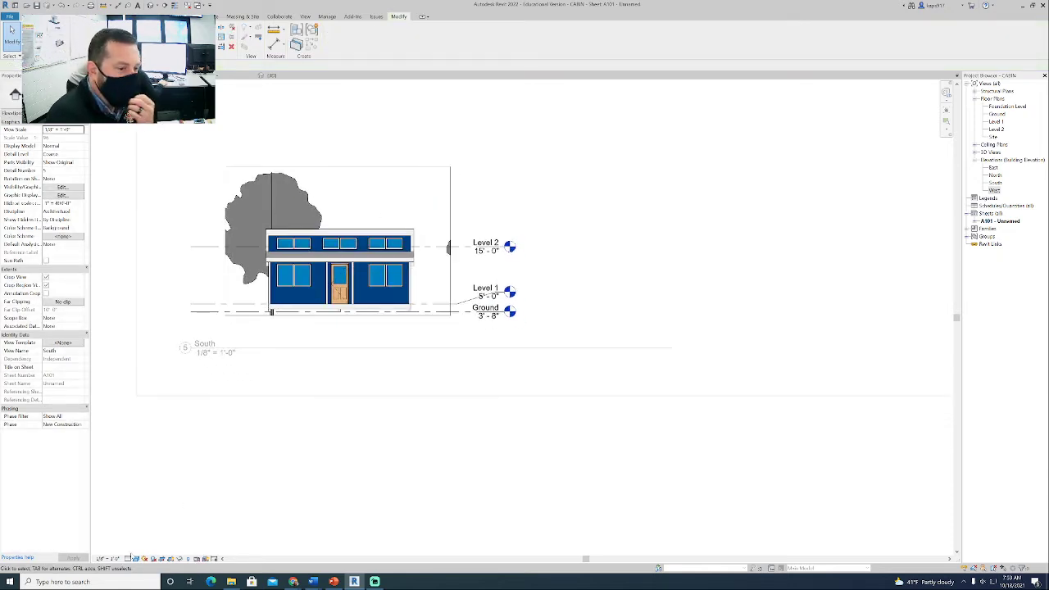
- Try the Realistic visual style on the South view and return it to Consistent Colors
left_click(136, 559)
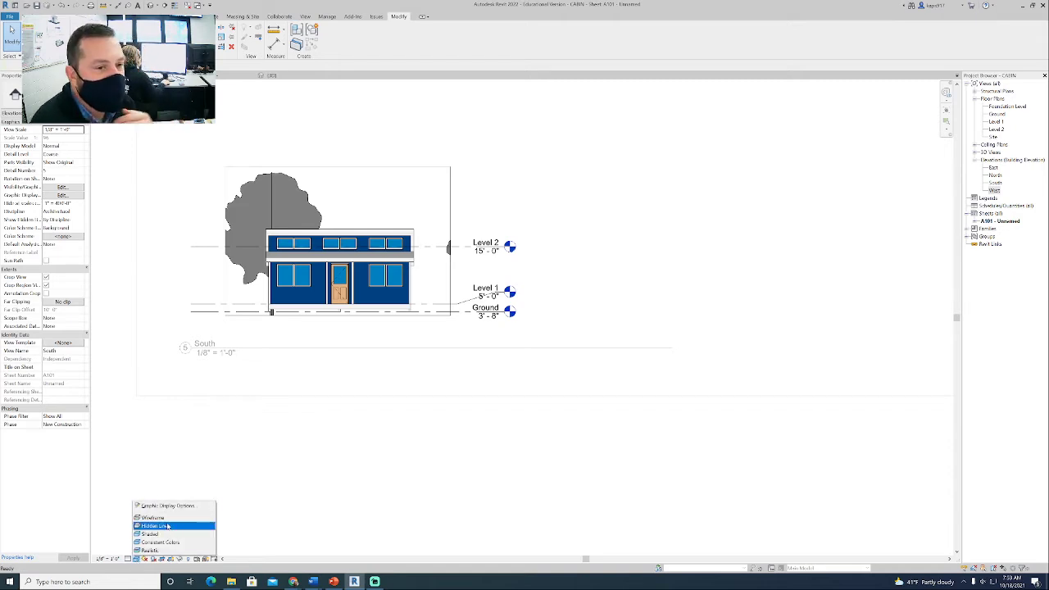
left_click(154, 551)
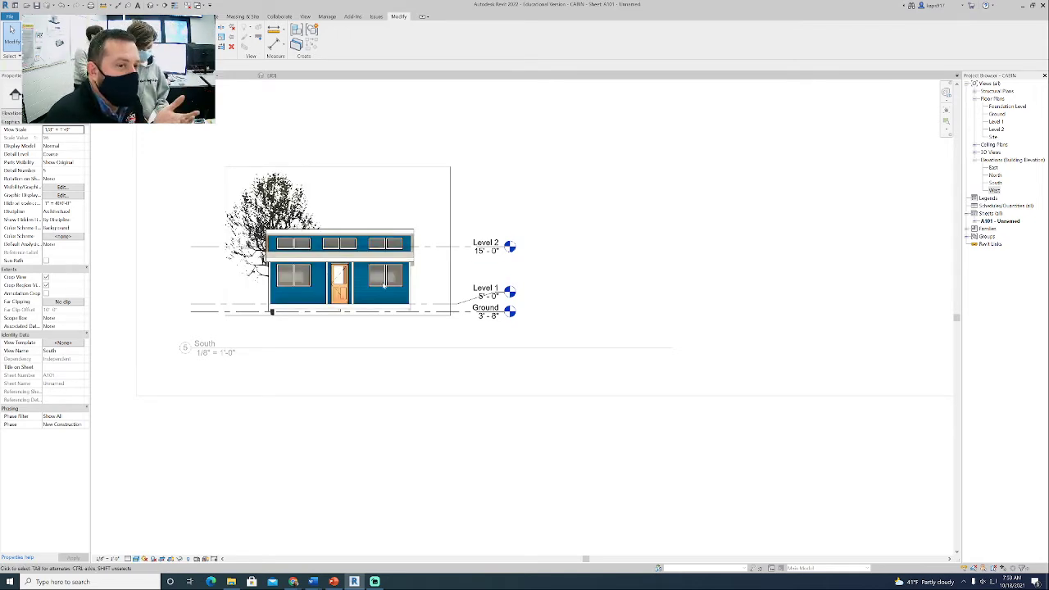
left_click(137, 559)
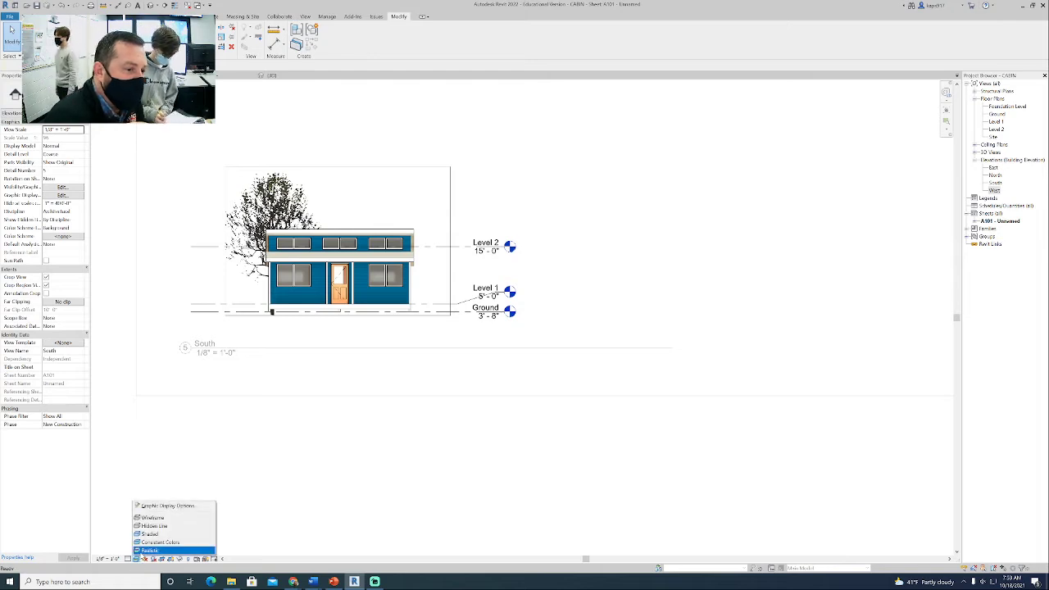
left_click(168, 542)
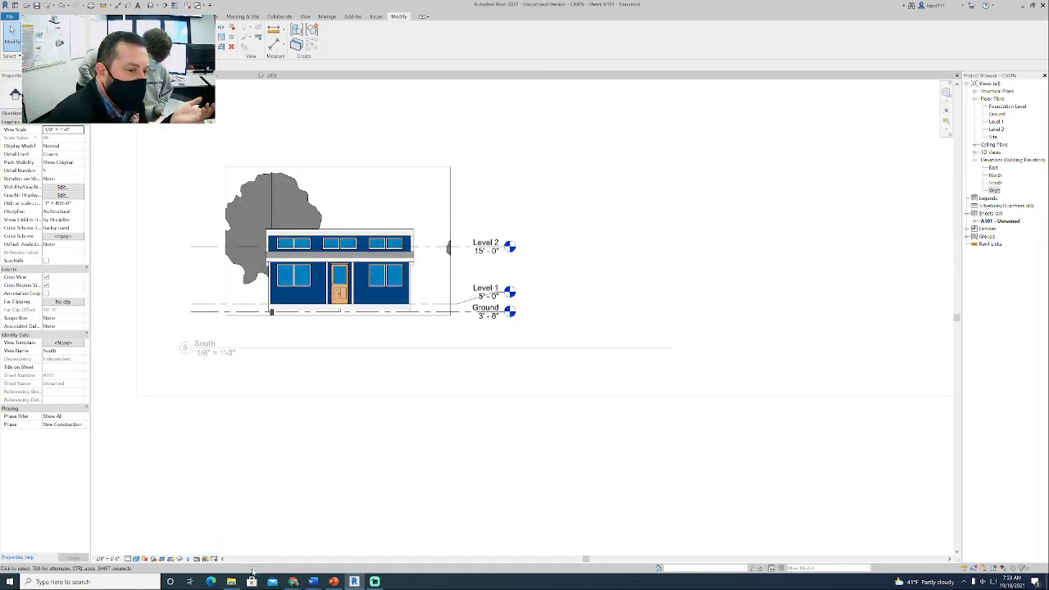
- Switch to the Cabin Project assignment in the browser and highlight the gradient background requirement for the elevations
mouse_move(293, 580)
left_click(246, 545)
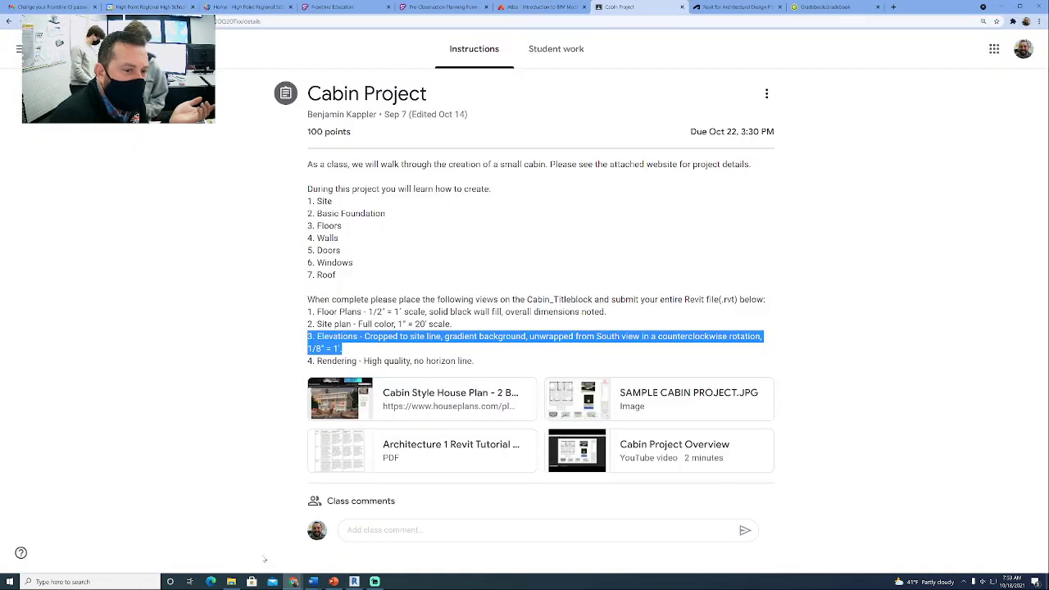
left_click(369, 350)
left_click_drag(444, 336, 529, 337)
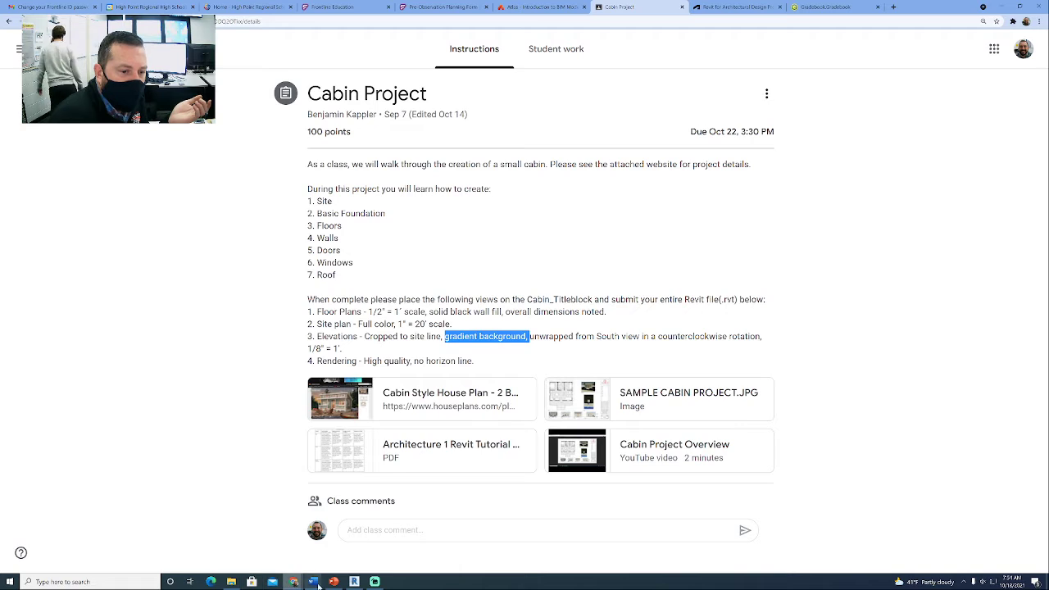
- Switch back to Revit and open the South view's Graphic Display Options, keeping the Consistent Colors style
left_click(354, 581)
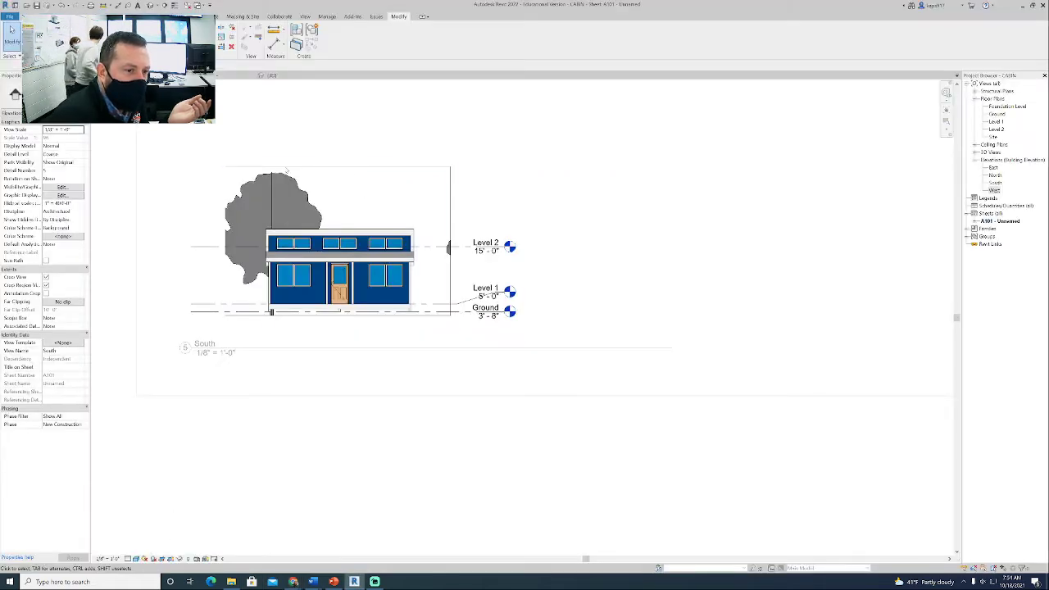
left_click(136, 558)
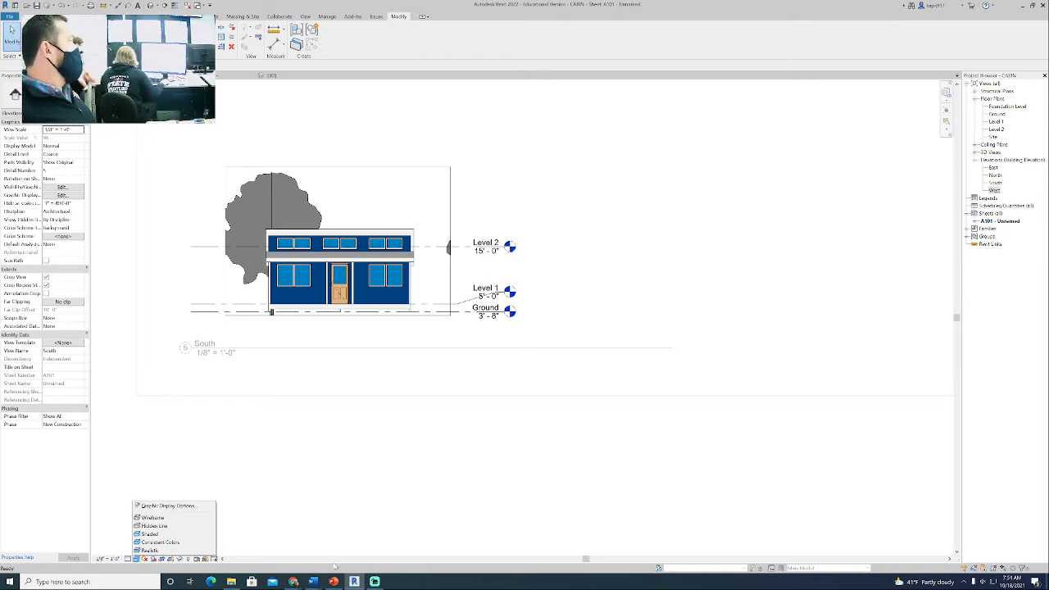
left_click(158, 507)
left_click_drag(506, 208, 603, 139)
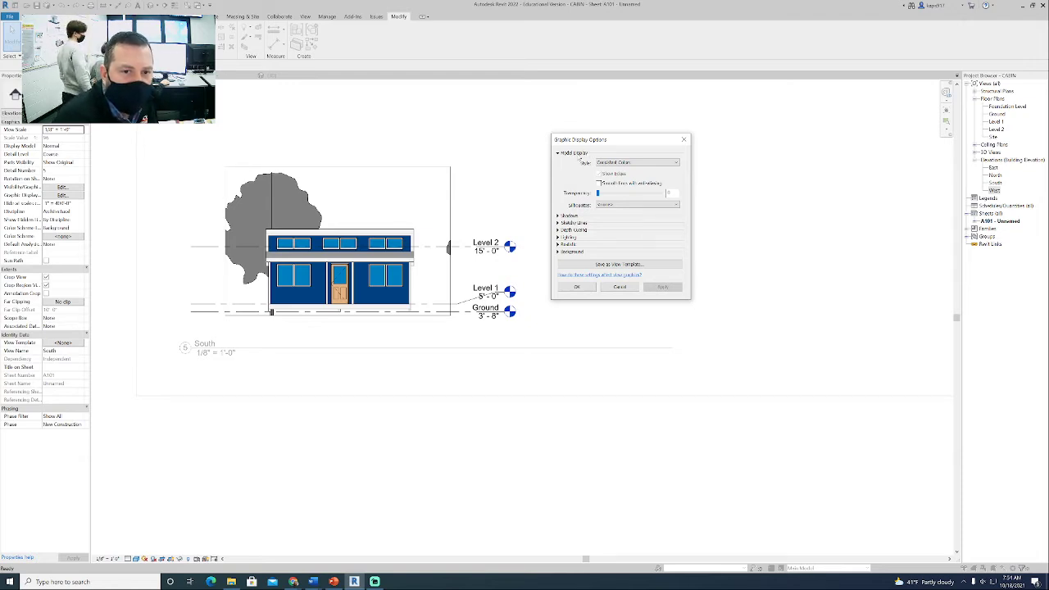
left_click(631, 162)
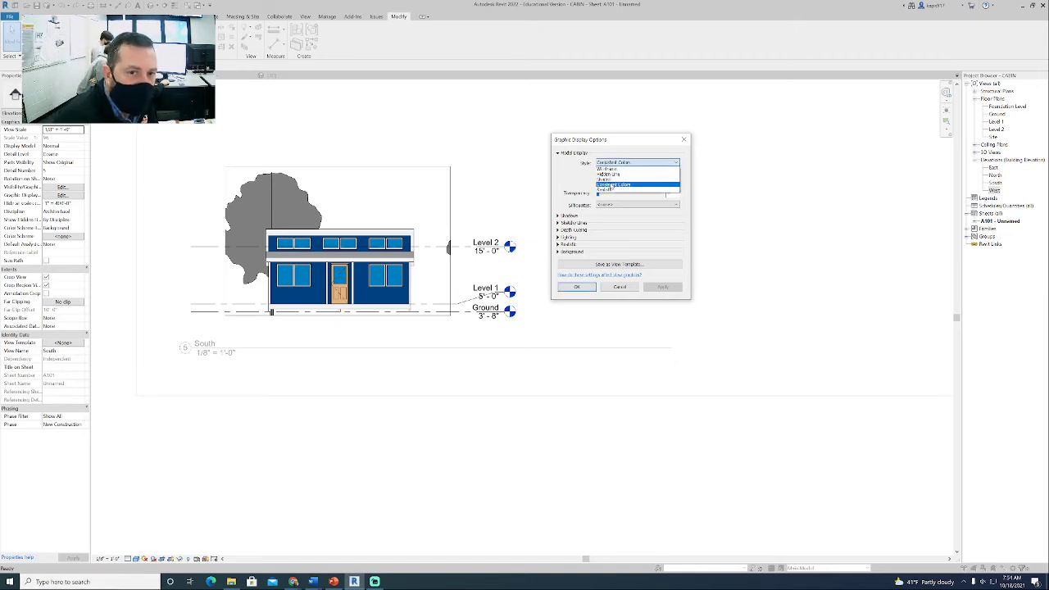
left_click(570, 184)
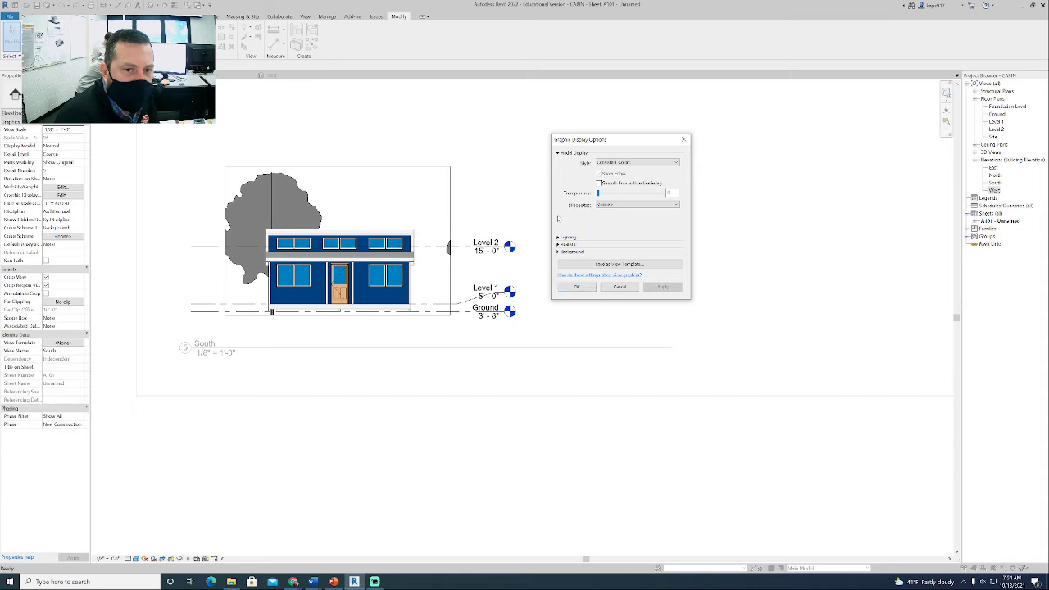
- Apply cast and ambient shadows to the South view, and turn the cast shadows back off while keeping ambient shadows
left_click(559, 215)
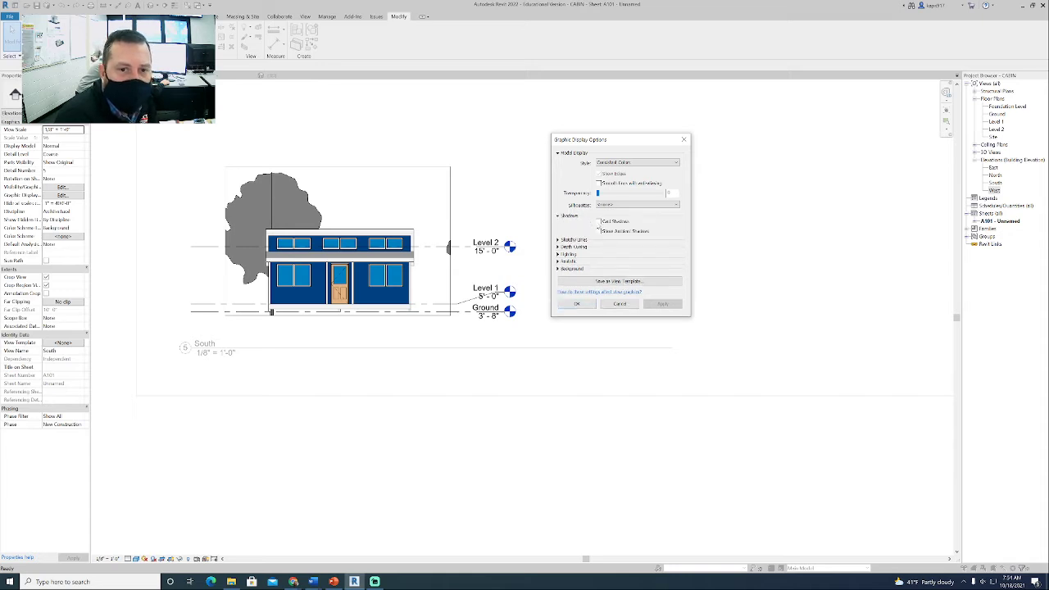
left_click(599, 222)
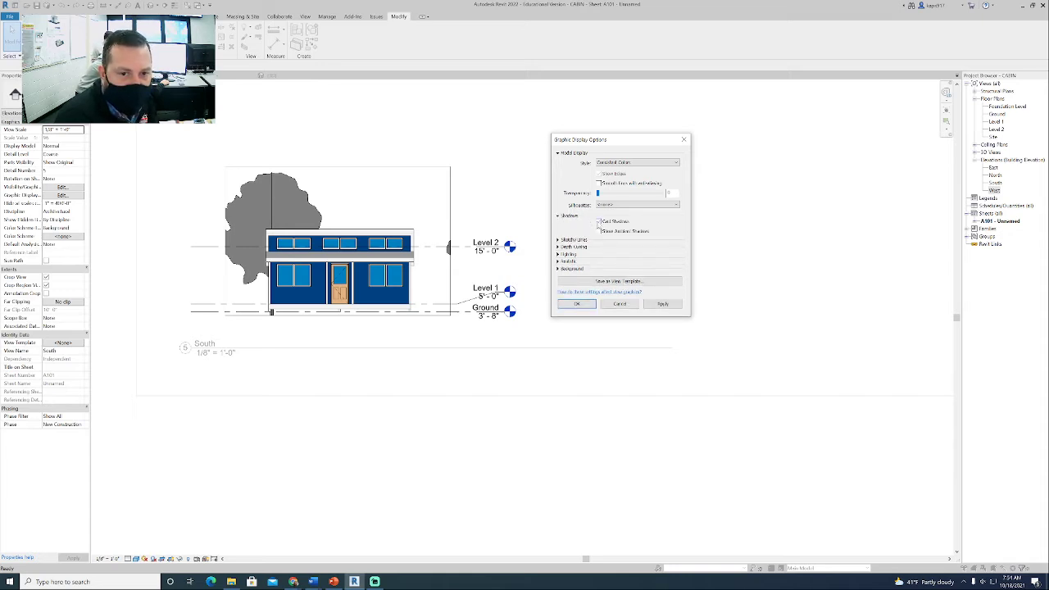
left_click(599, 231)
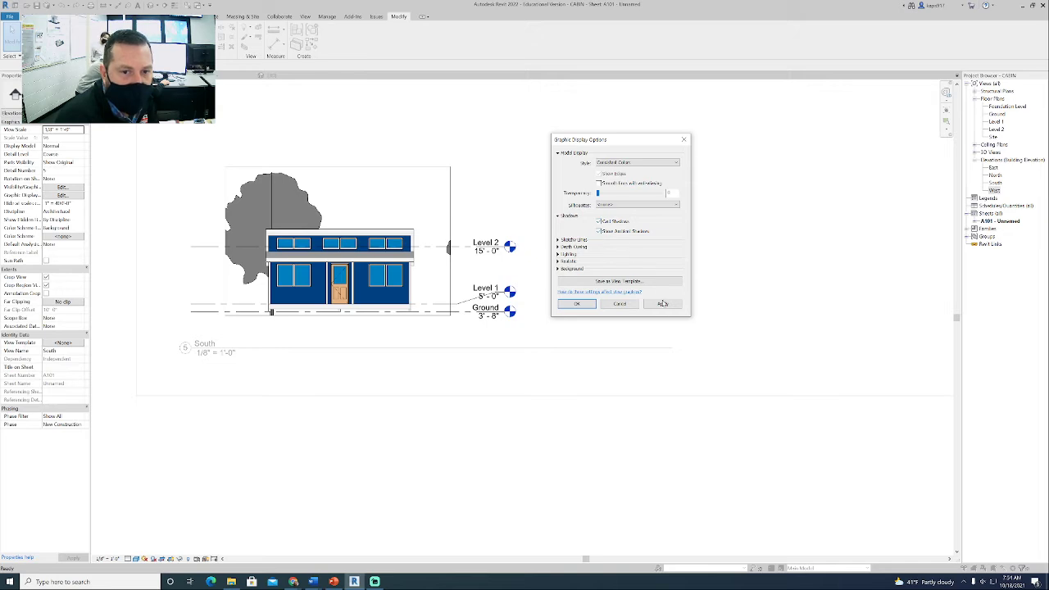
left_click(662, 304)
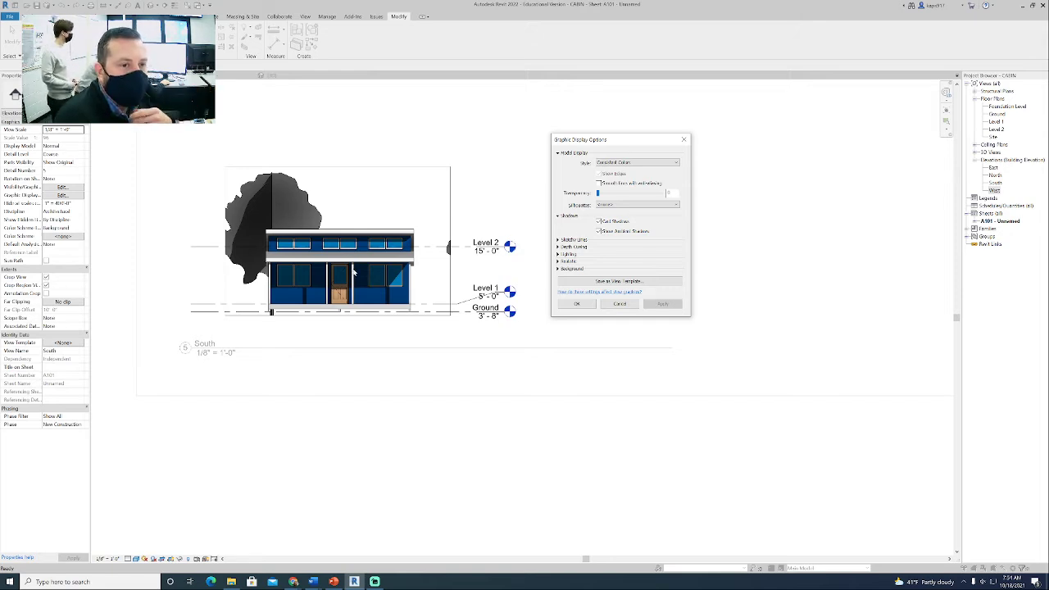
left_click(617, 222)
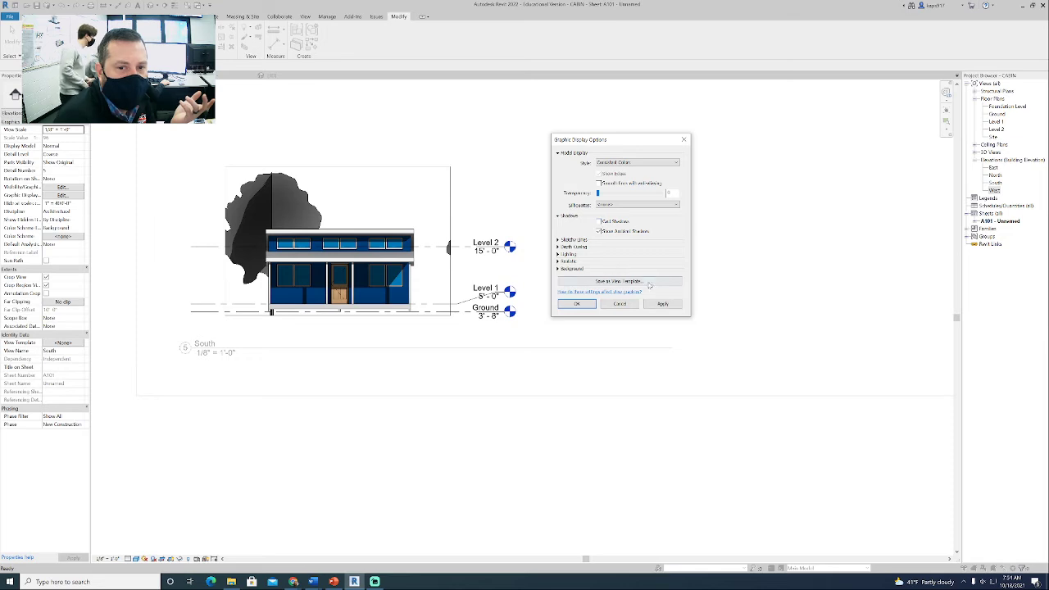
left_click(661, 305)
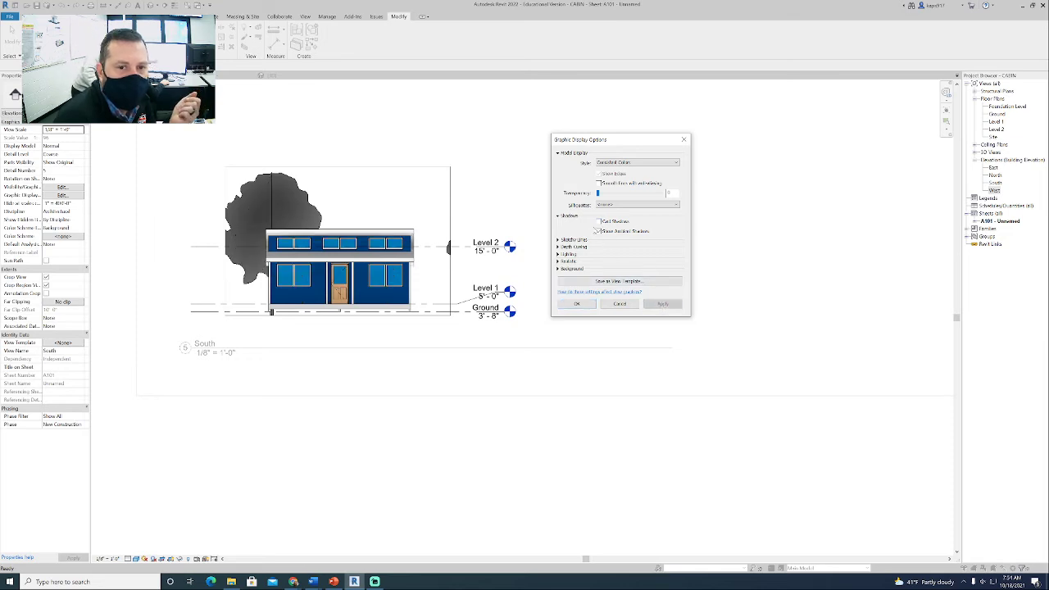
- Enable sketchy lines in the South view with jitter 1 and extension 2, and apply them
left_click(559, 241)
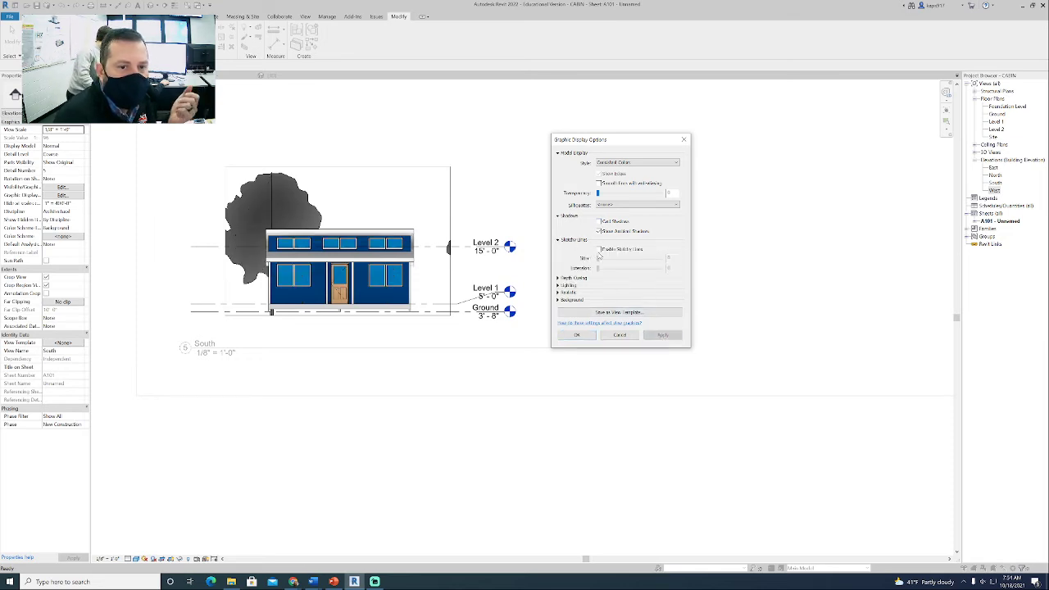
left_click(599, 250)
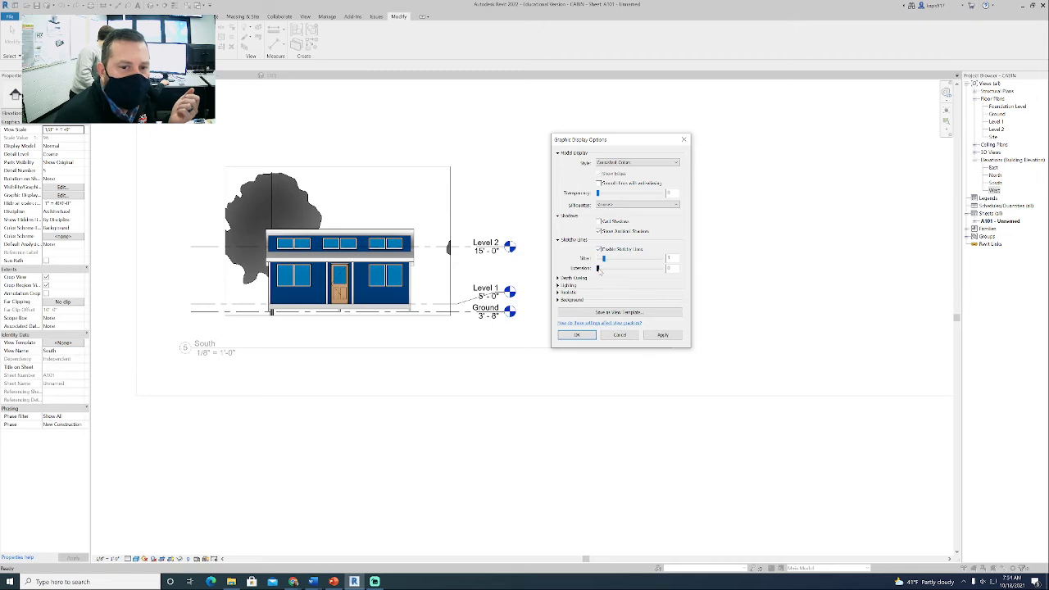
left_click(662, 334)
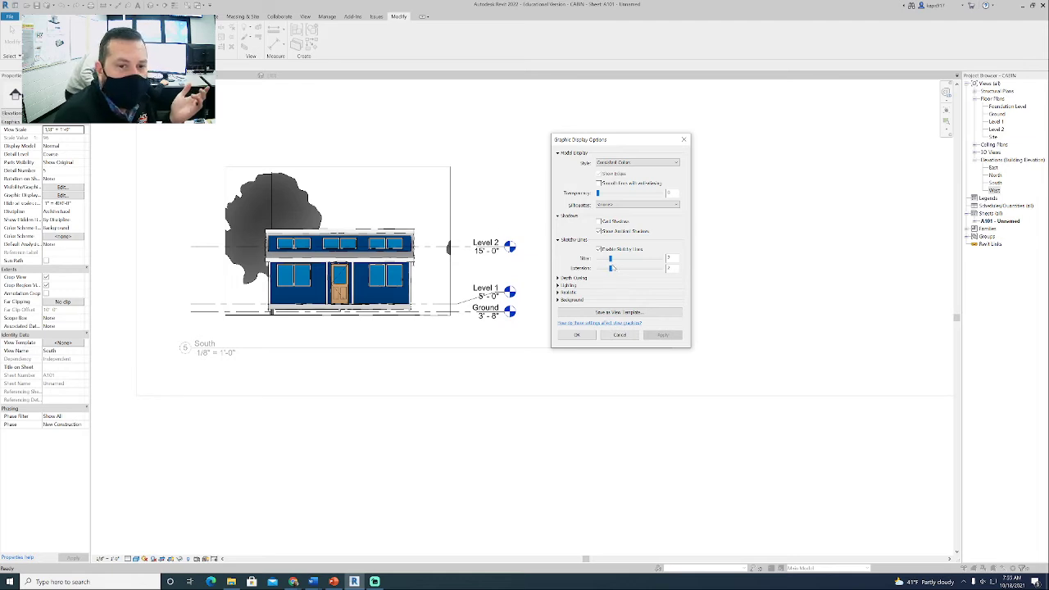
left_click_drag(609, 259, 604, 259)
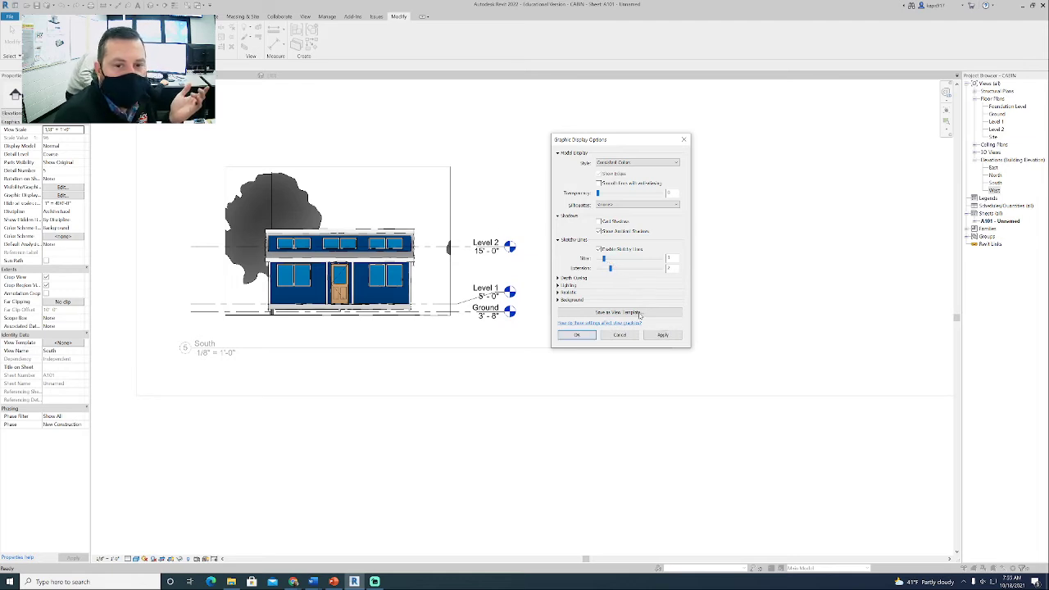
left_click(654, 334)
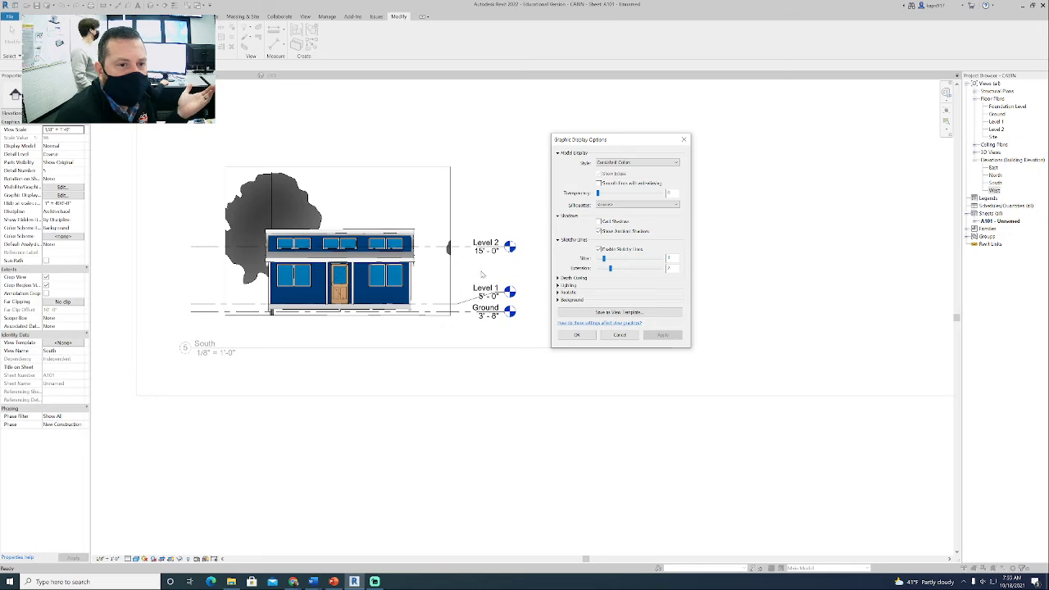
- Reduce the sketchy lines' extension to 1 and their jitter to 0, applying each change
left_click_drag(611, 269, 603, 269)
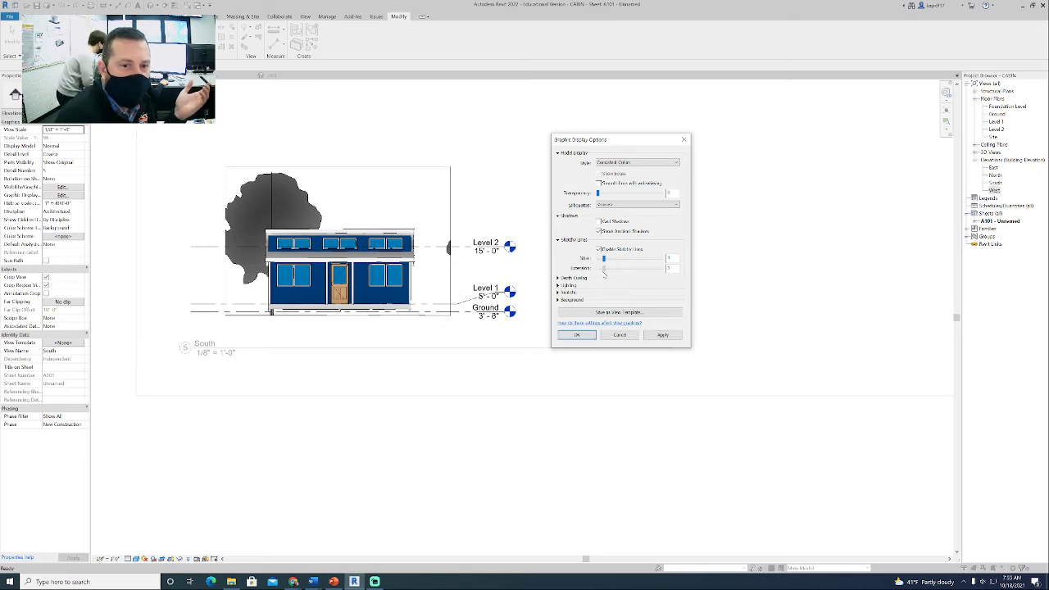
left_click(662, 334)
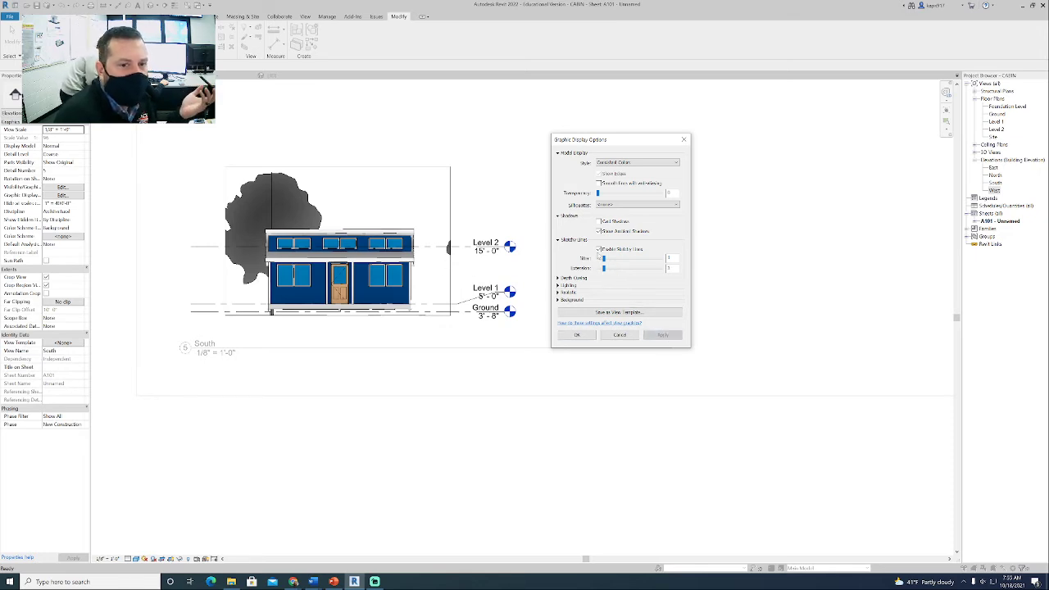
left_click_drag(604, 259, 599, 261)
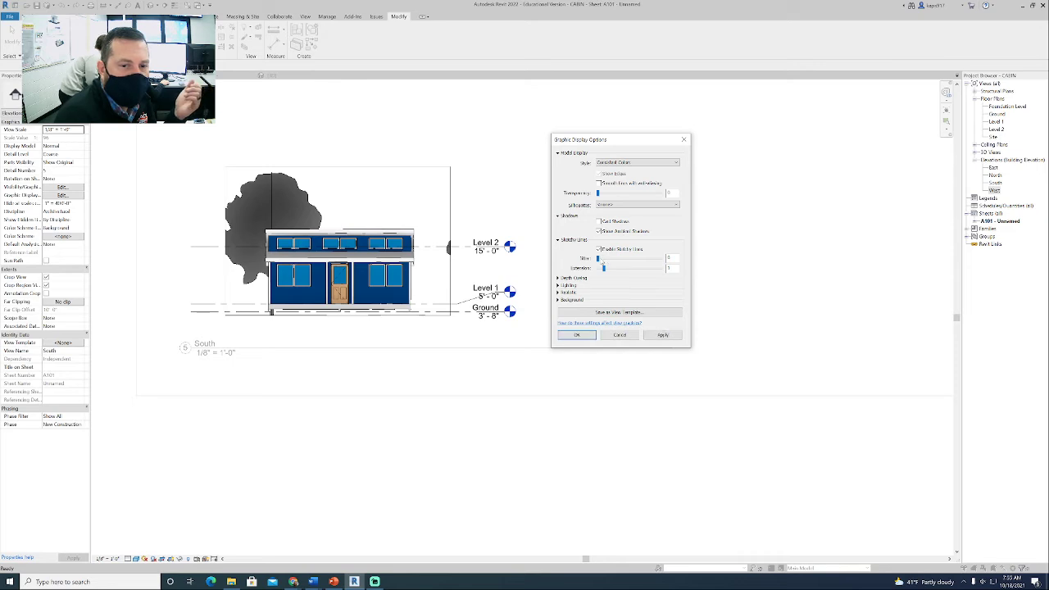
left_click(657, 335)
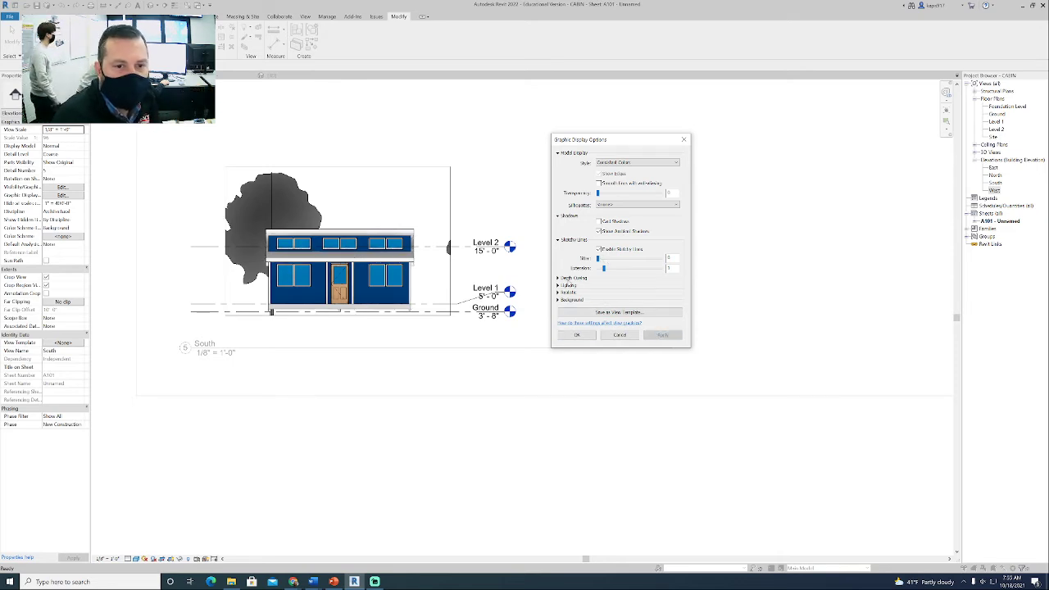
- Examine the depth cueing, lighting and realistic settings in the South view's Graphic Display Options
left_click(559, 277)
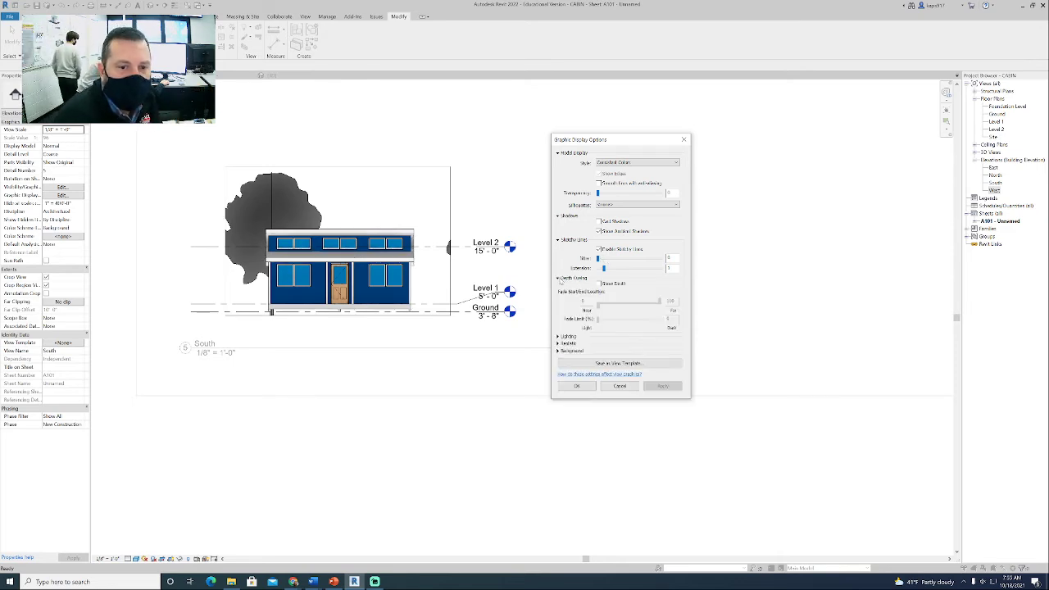
left_click(599, 283)
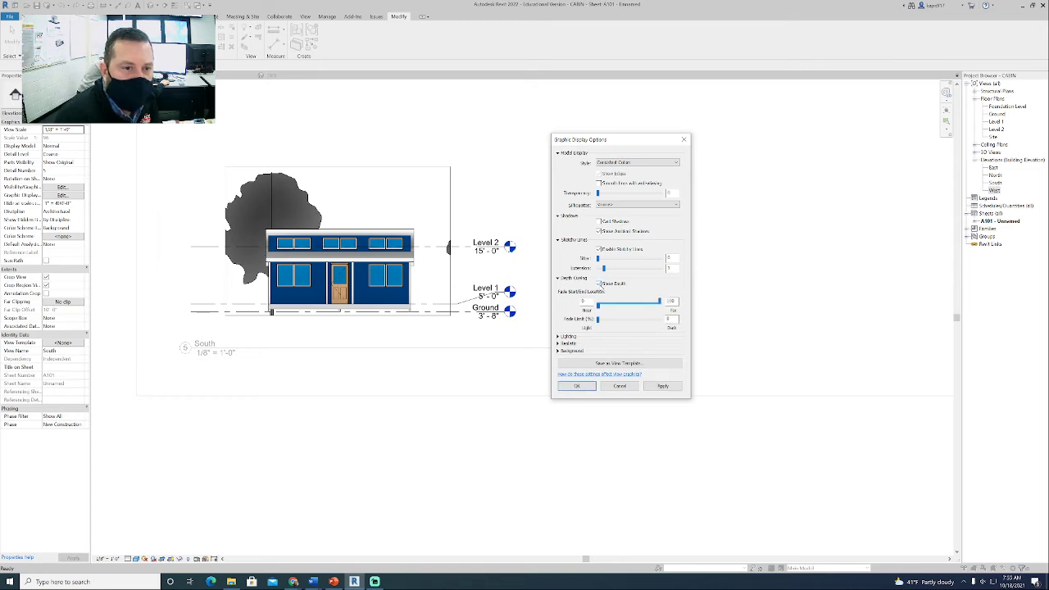
left_click(600, 283)
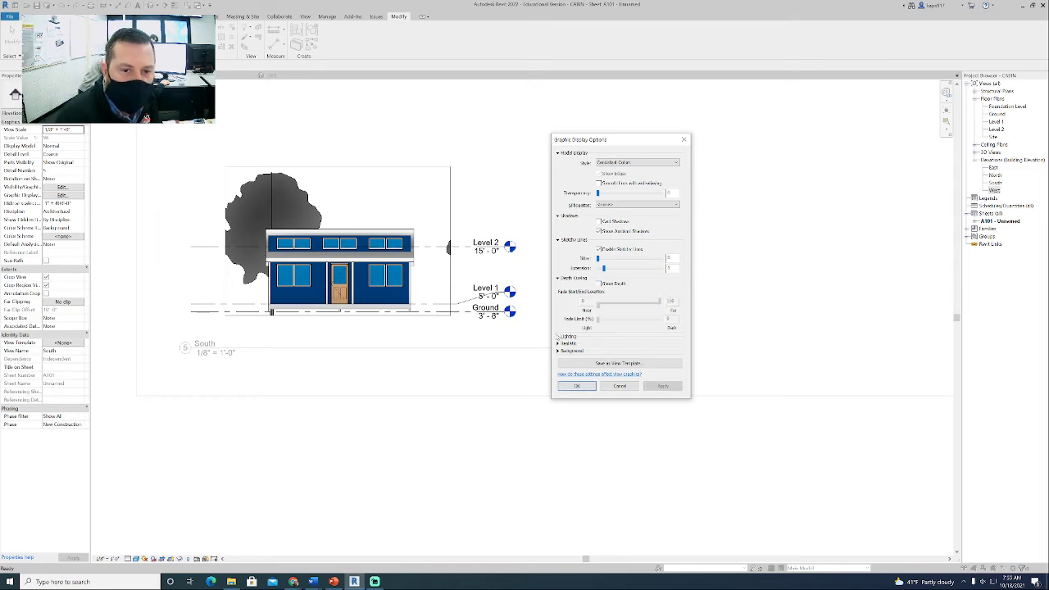
left_click(558, 336)
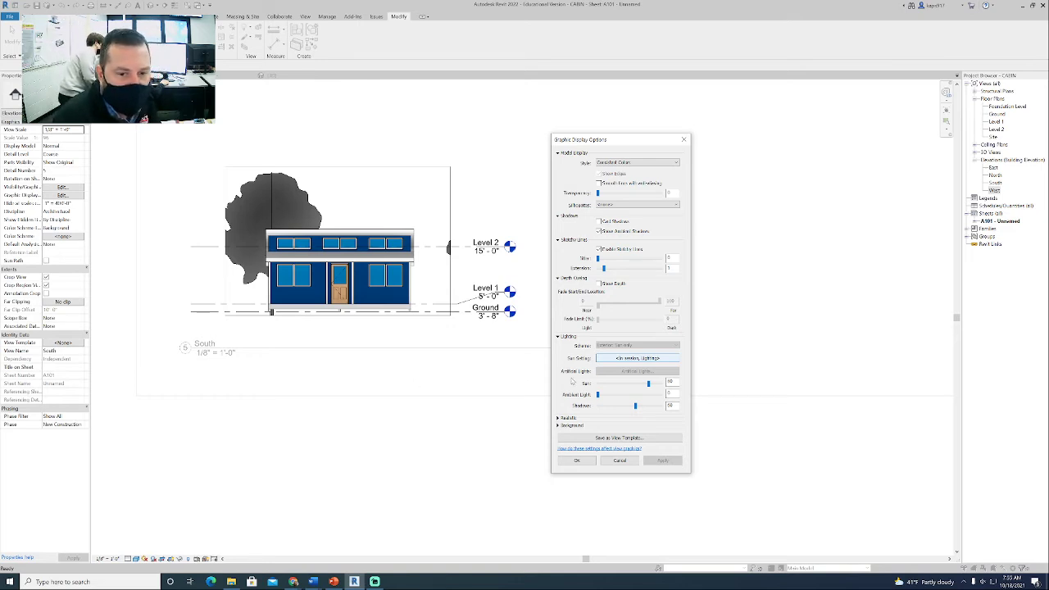
left_click(558, 337)
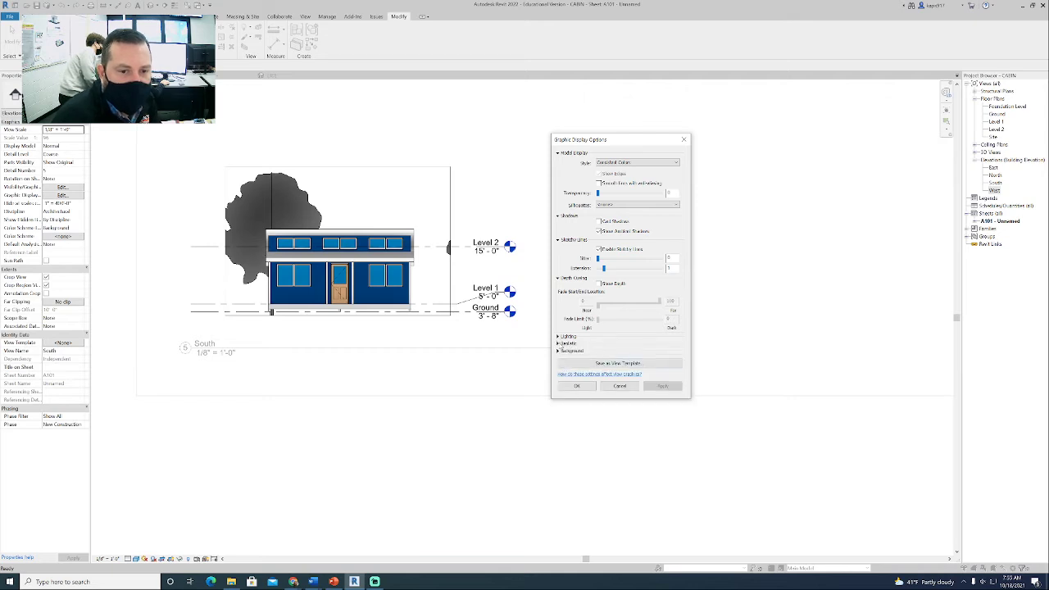
left_click(559, 344)
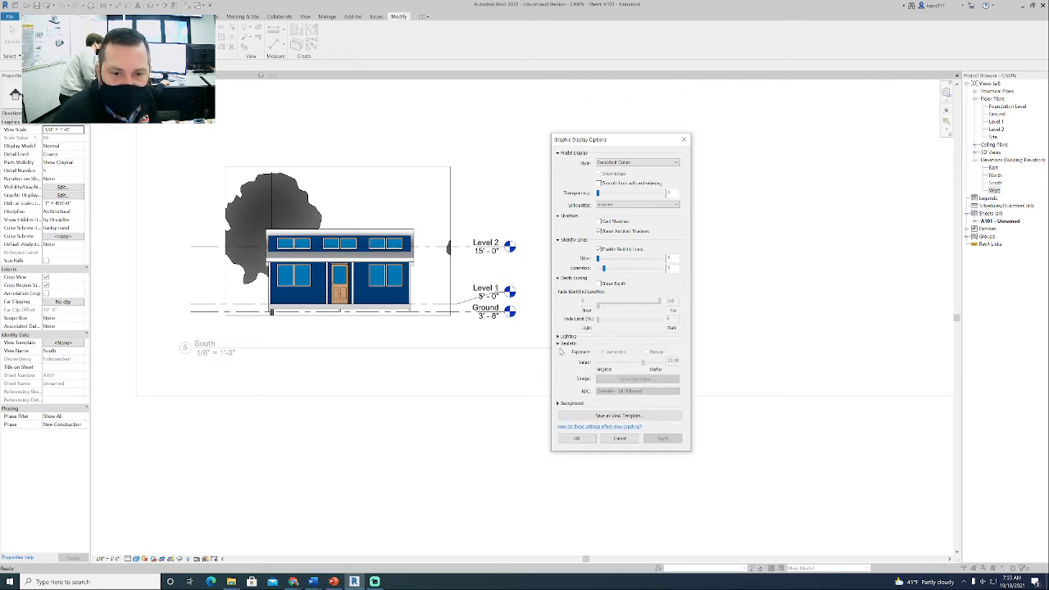
left_click(559, 344)
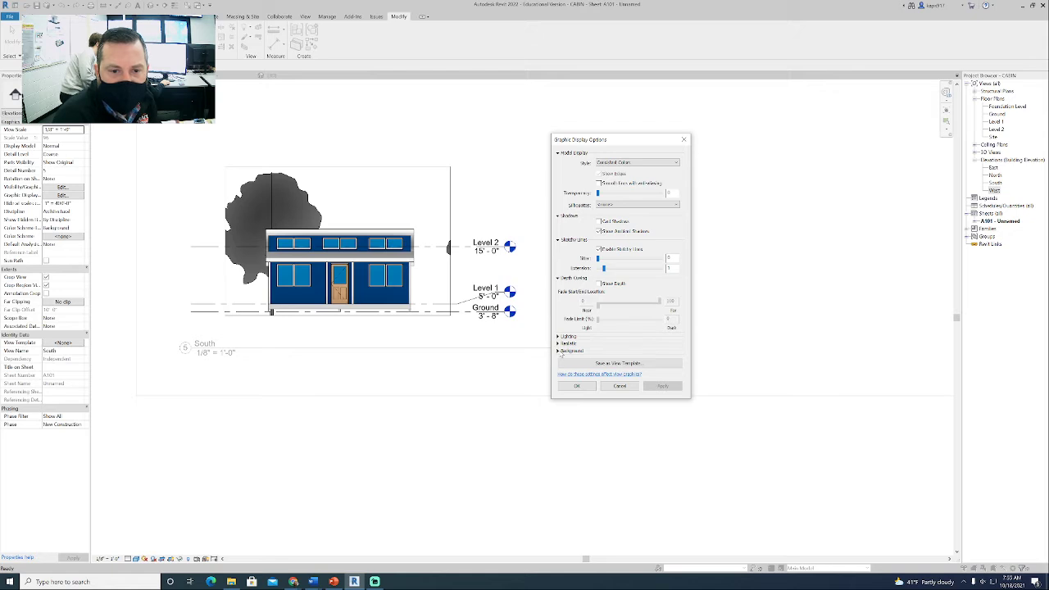
- Set the South view's background to Sky and apply it
left_click(559, 351)
left_click(601, 362)
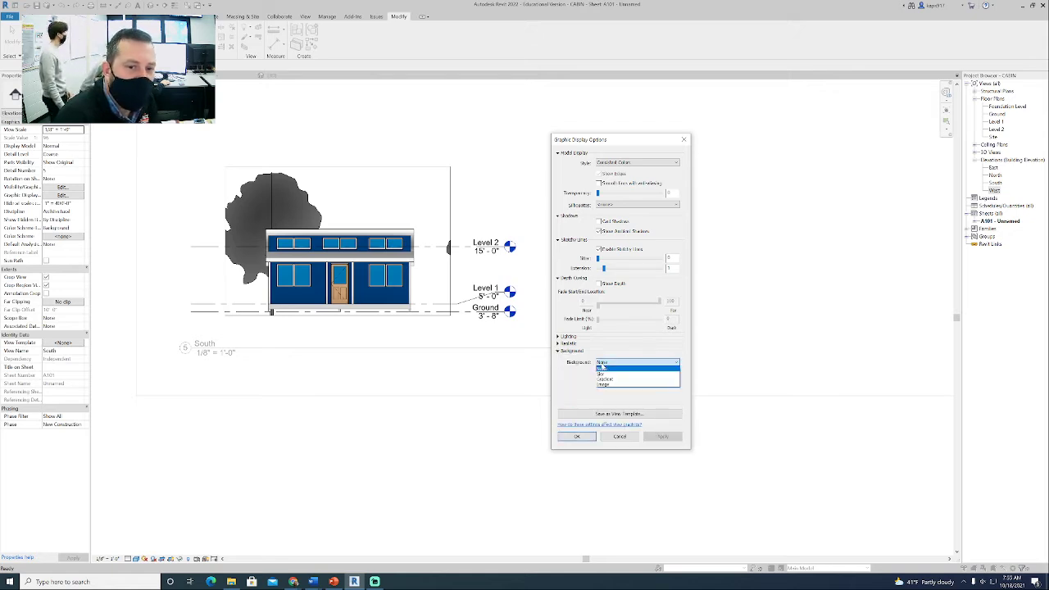
left_click(604, 374)
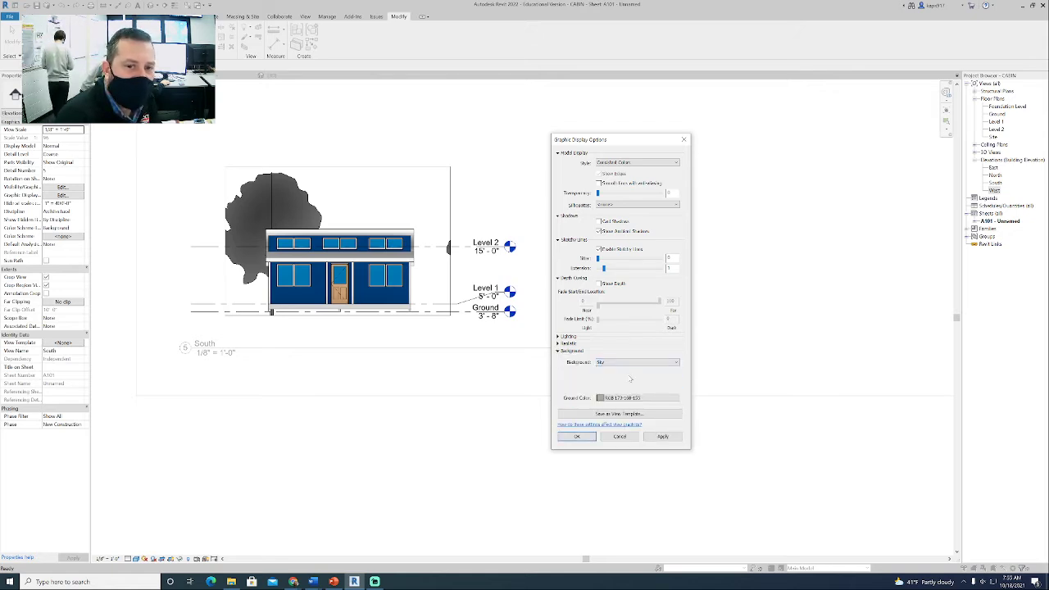
left_click(664, 436)
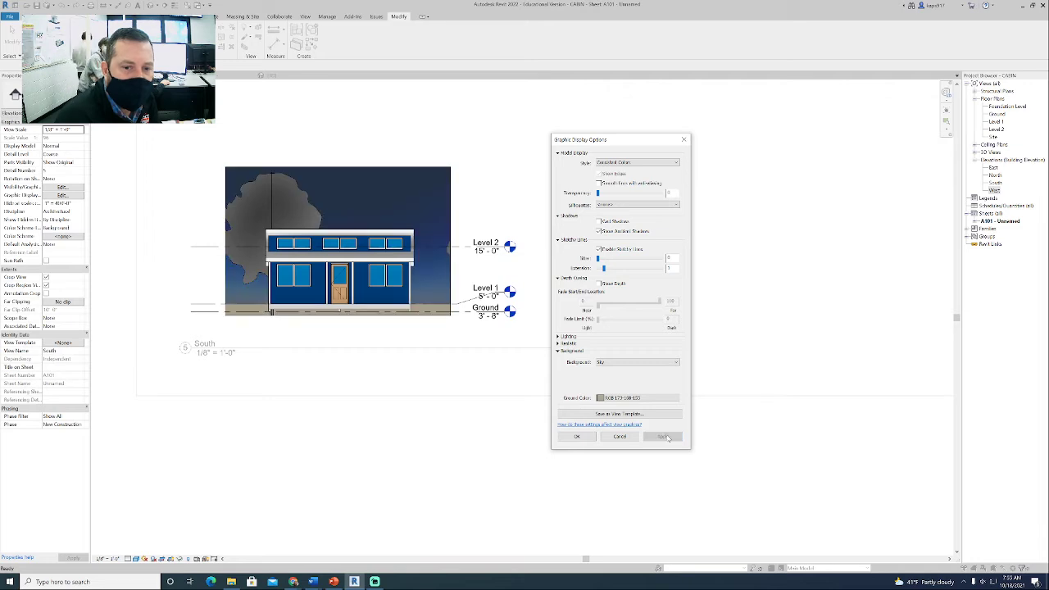
- Try a Gradient background and an Image background on the South view, applying each
left_click(631, 362)
left_click(619, 378)
left_click(663, 436)
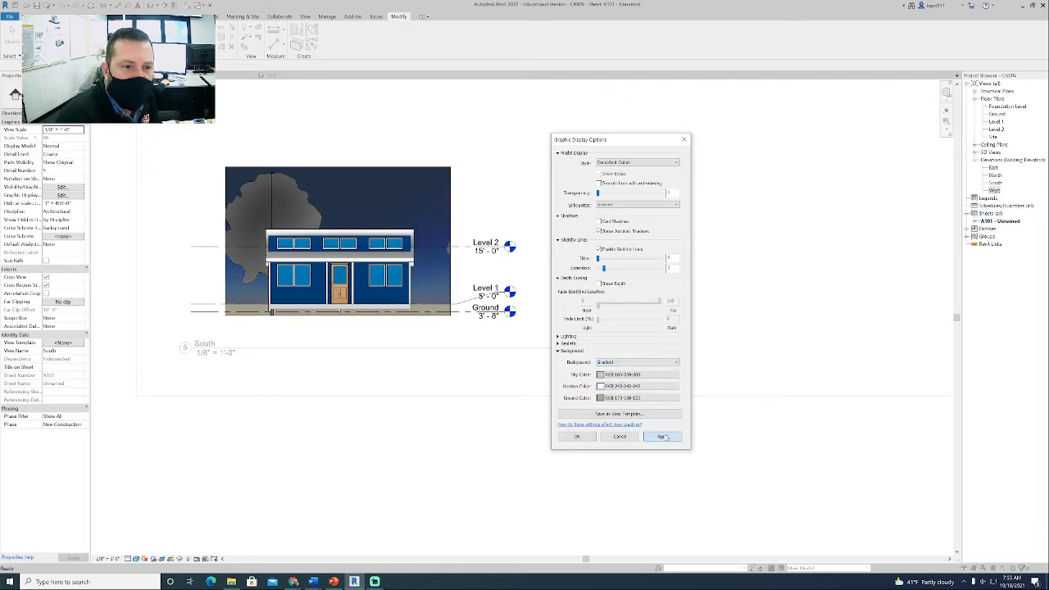
left_click(631, 363)
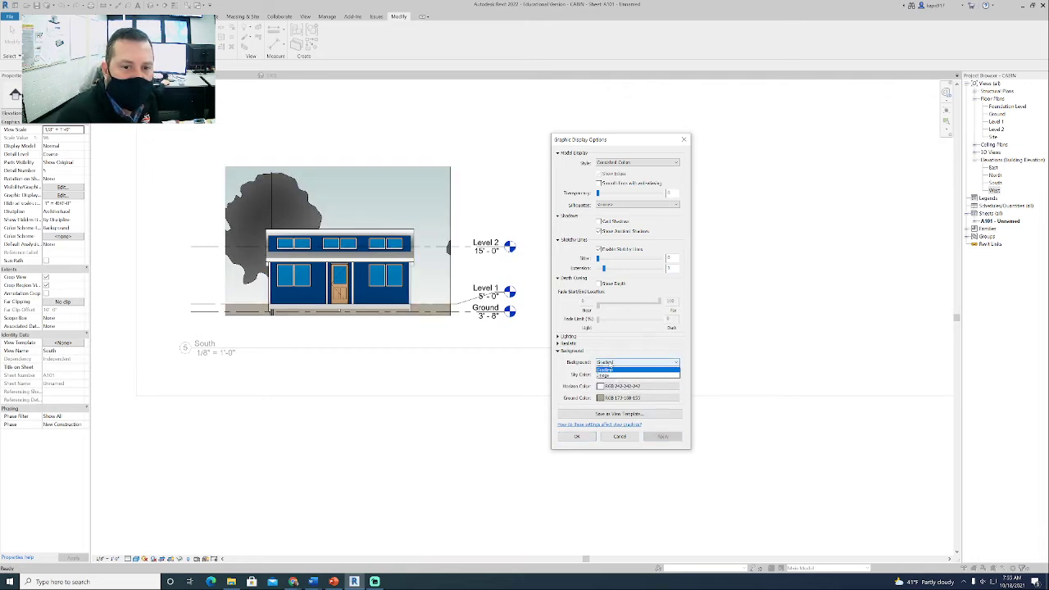
left_click(619, 386)
left_click(662, 436)
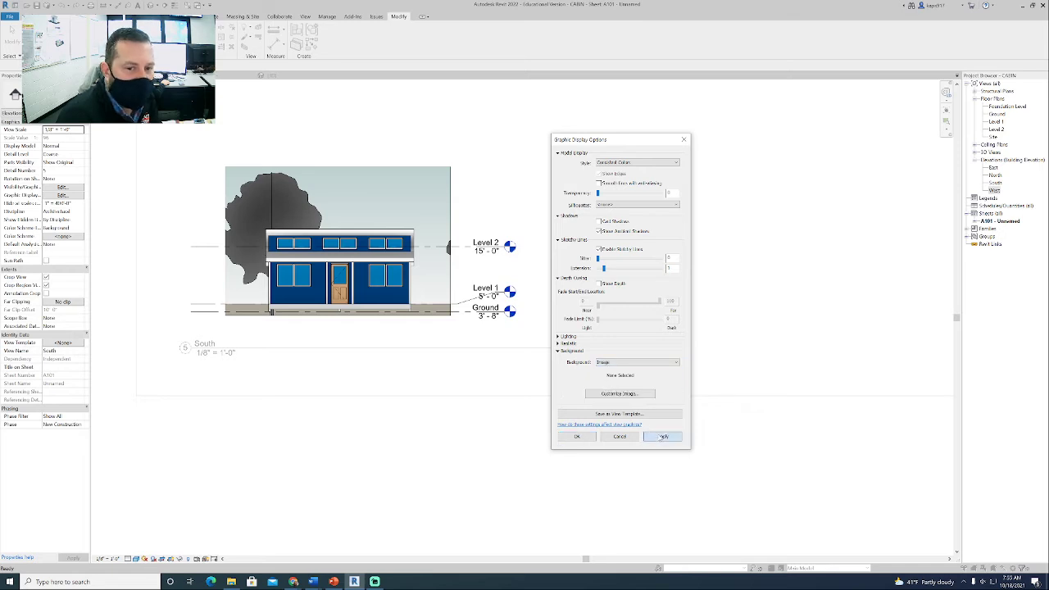
- Set the South view's background to Gradient and accept the graphic display options
left_click(637, 363)
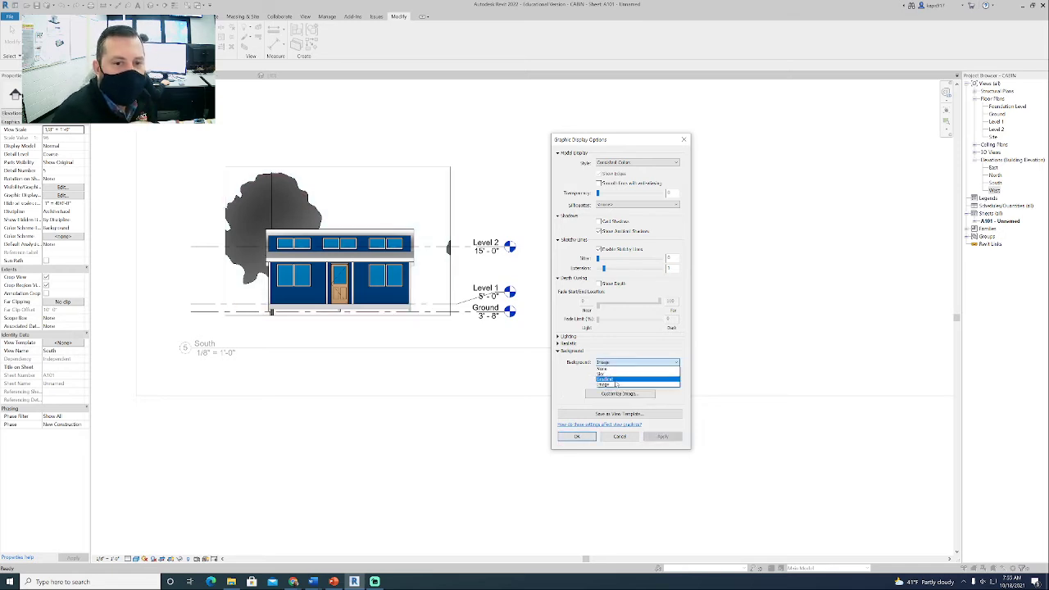
left_click(605, 379)
left_click(662, 436)
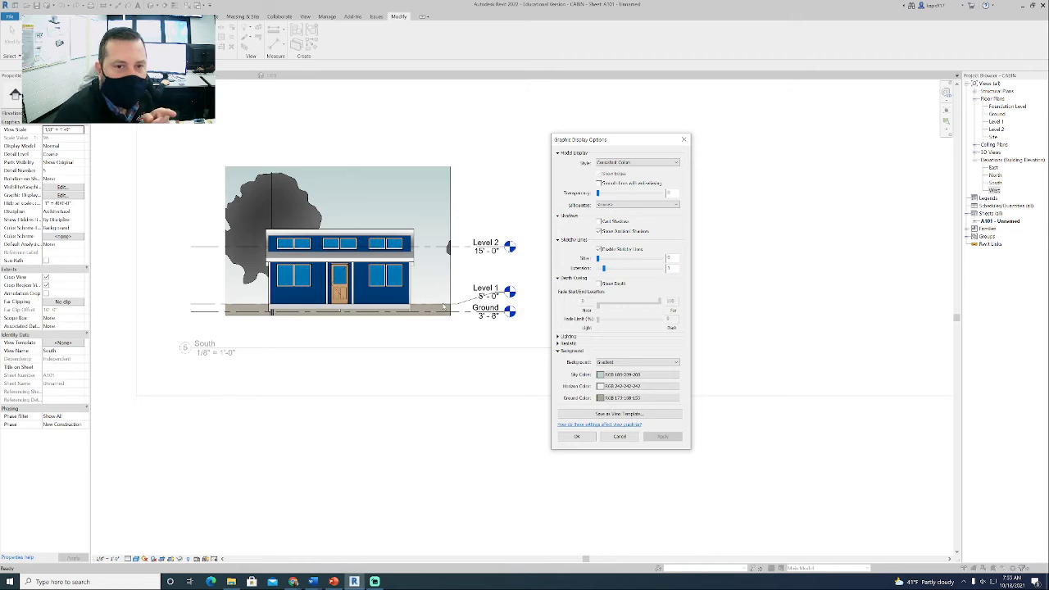
left_click(579, 437)
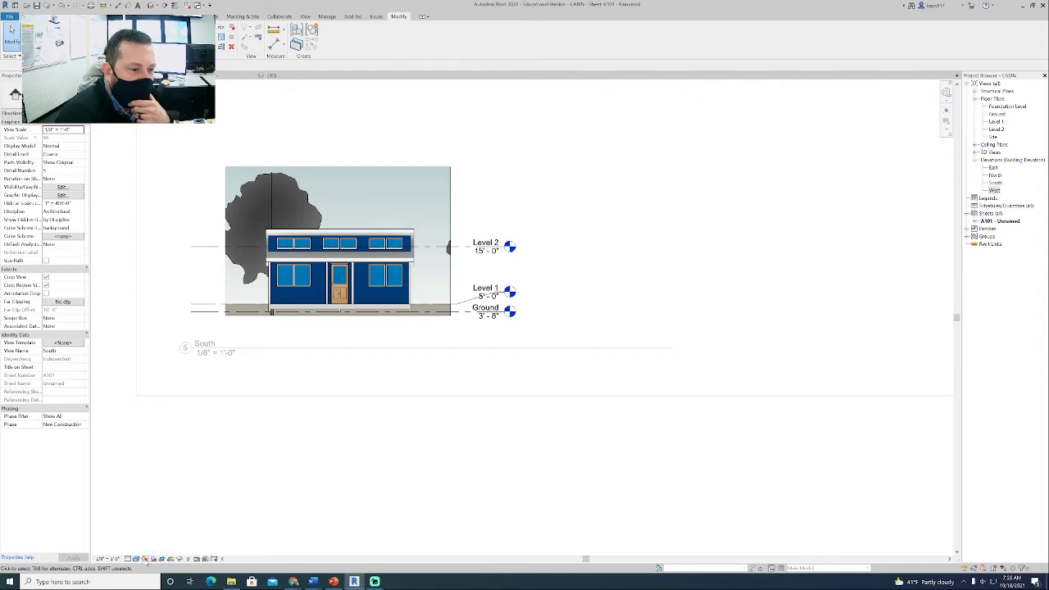
- Set the ground plane level in the South view's sun settings to Ground and apply it
left_click(145, 559)
left_click(164, 531)
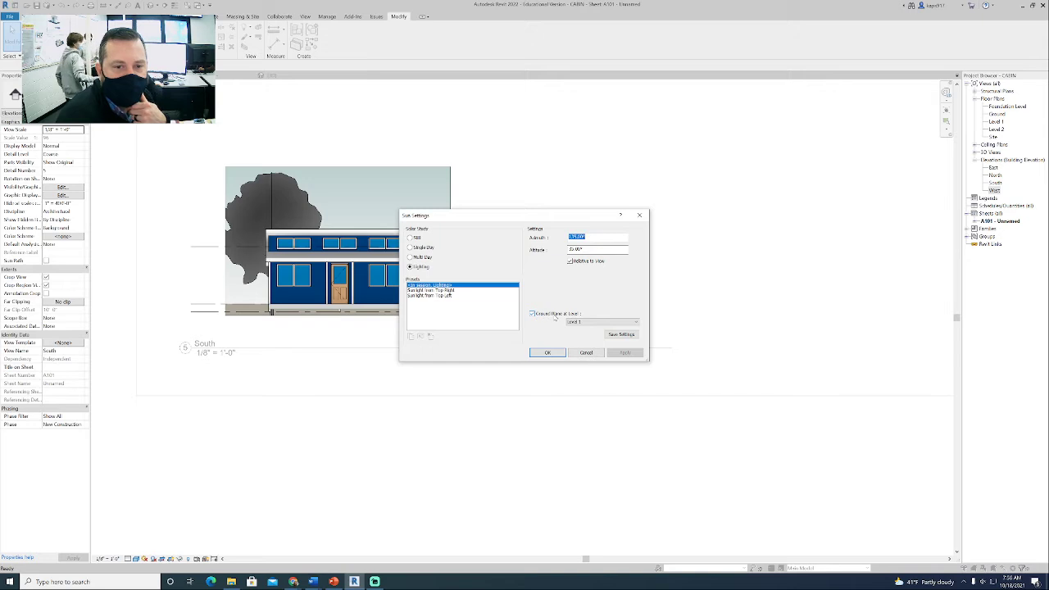
left_click(584, 323)
left_click(586, 340)
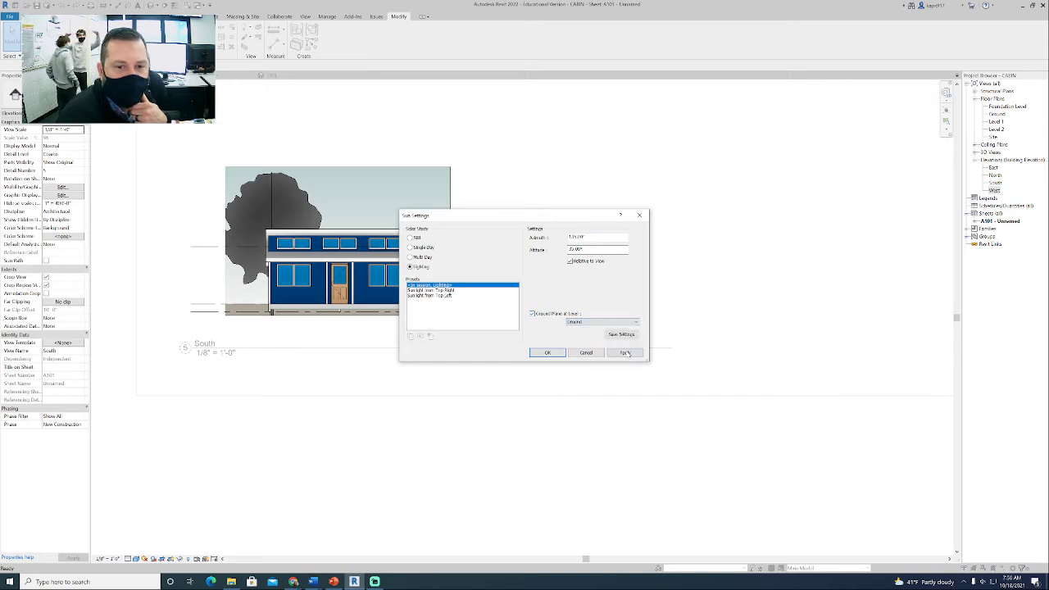
left_click(626, 352)
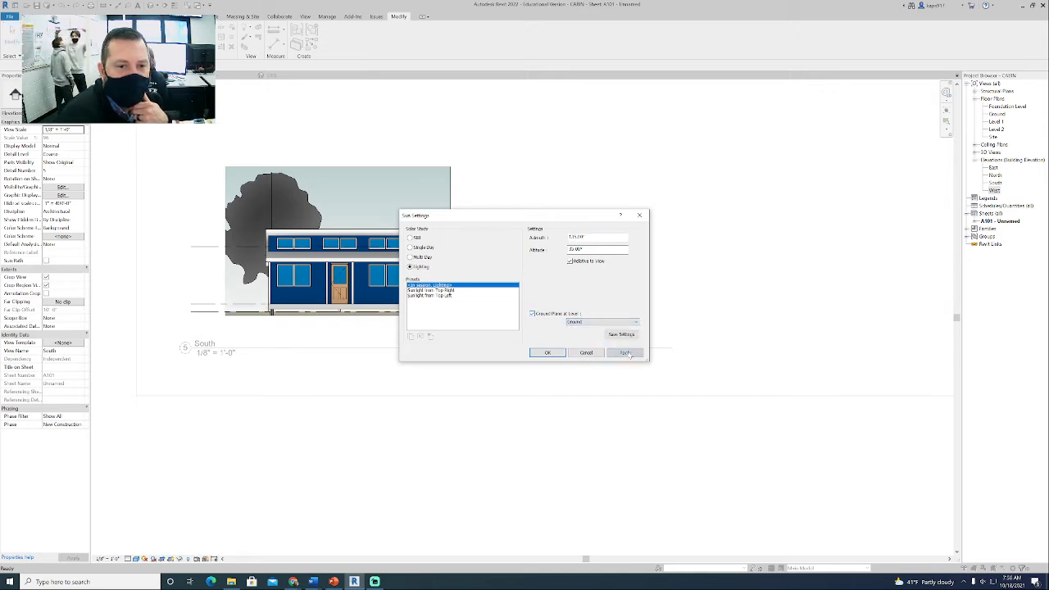
left_click(547, 352)
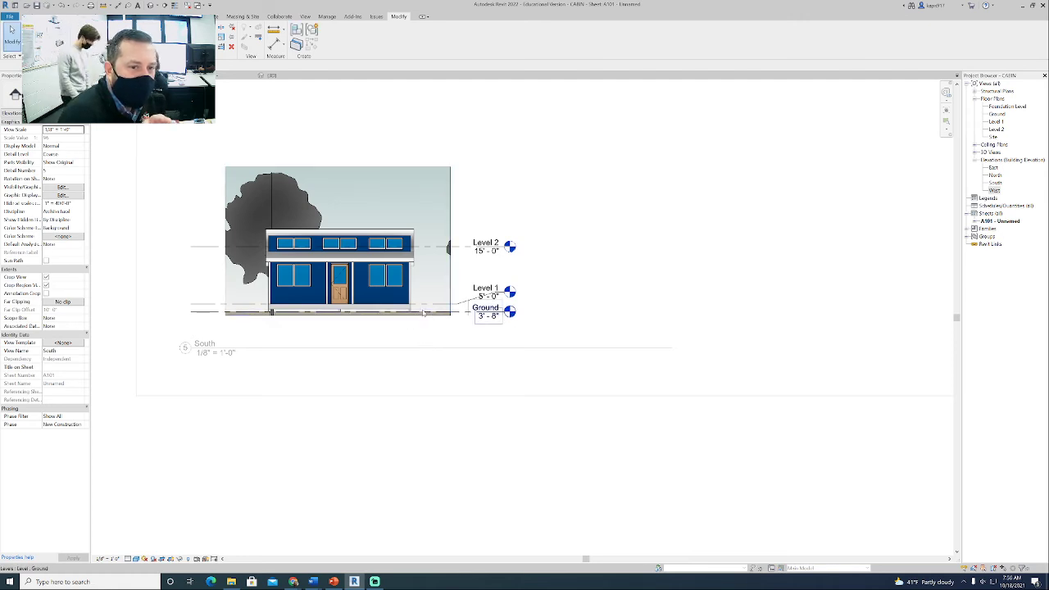
- Adjust the bottom edge of the South view's crop region so it sits slightly below the Ground level line
left_click(412, 318)
scroll(359, 317, "up", 2)
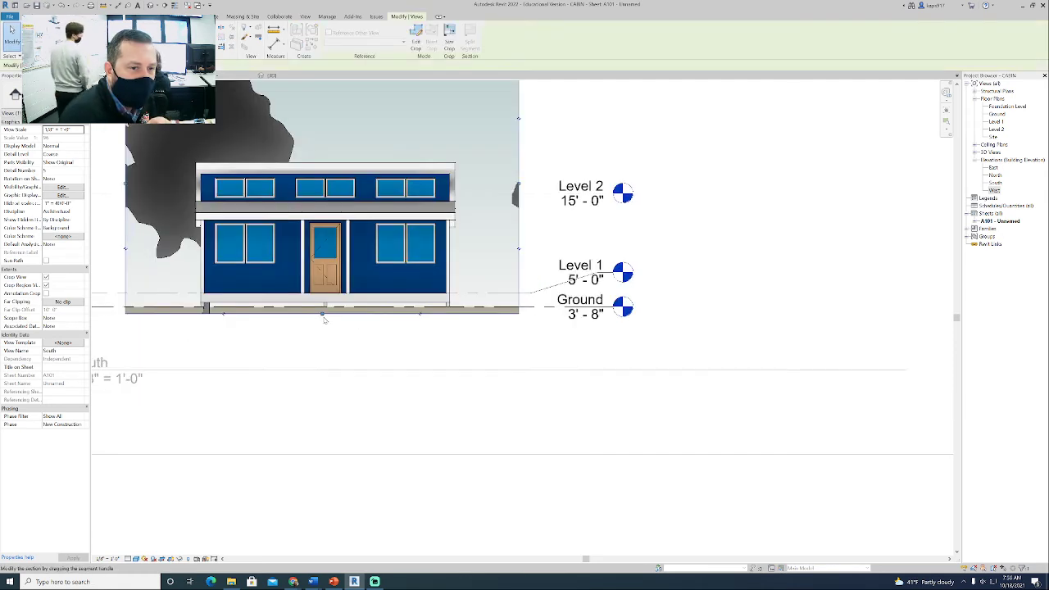
left_click_drag(323, 314, 323, 307)
left_click(321, 336)
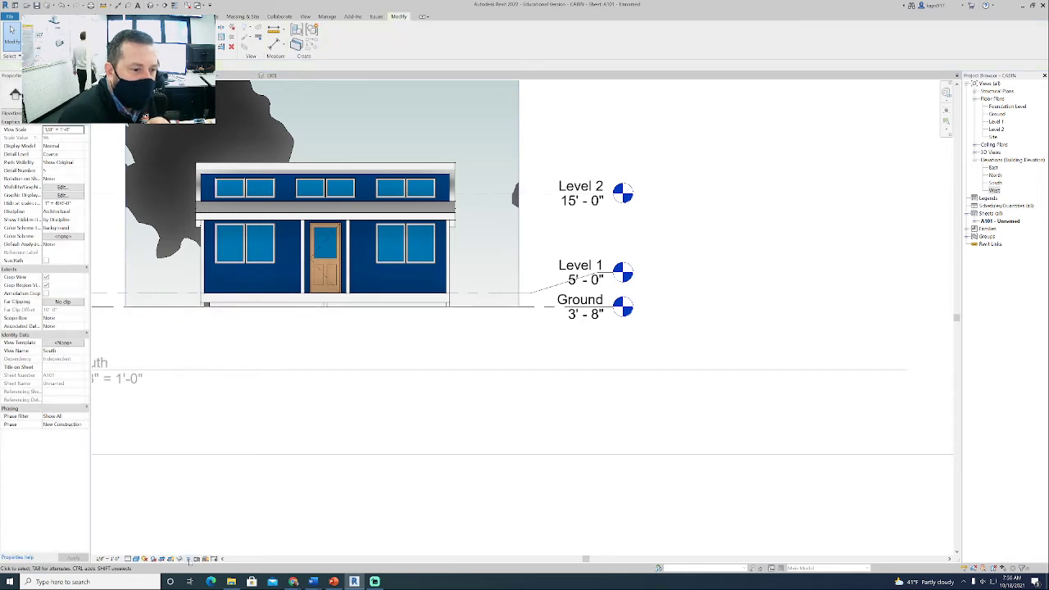
left_click(323, 307)
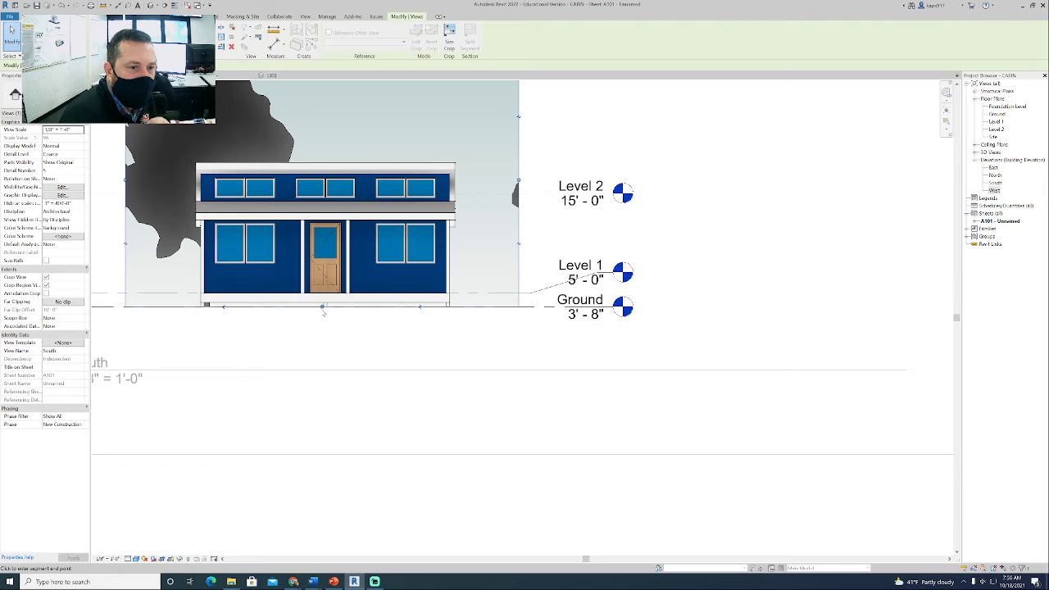
left_click_drag(323, 310, 322, 313)
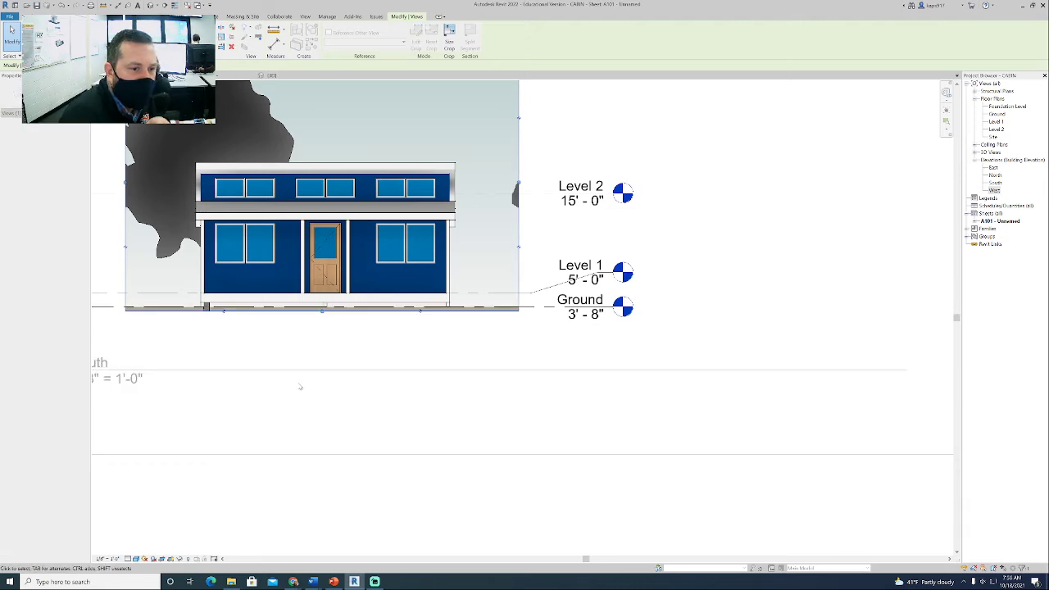
left_click(281, 337)
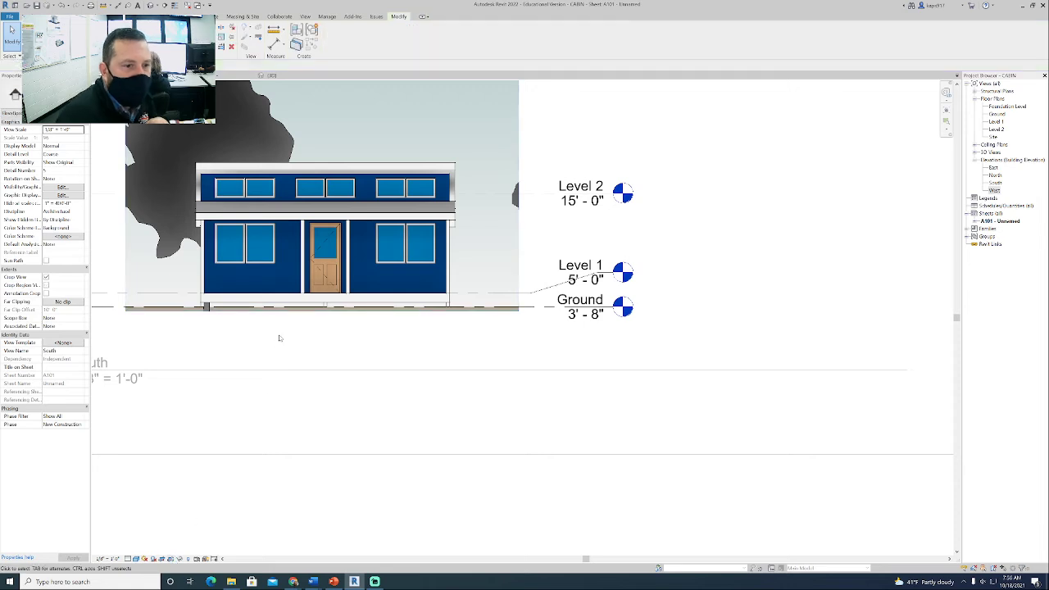
scroll(281, 337, "down", 2)
scroll(369, 346, "down", 2)
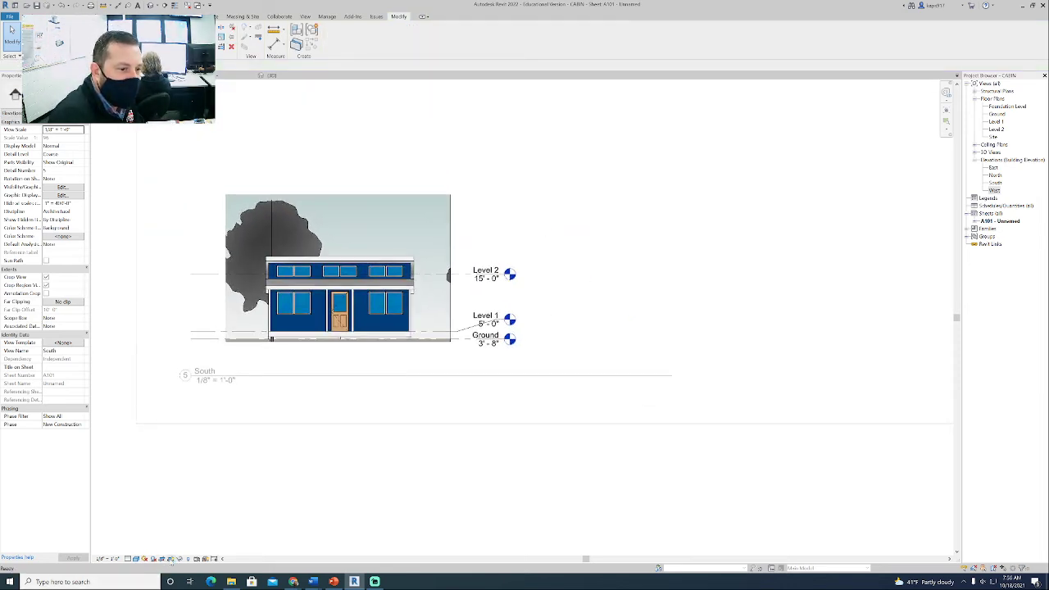
- Save the South view's graphic display options as a new view template named ELEVATIONS
left_click(139, 559)
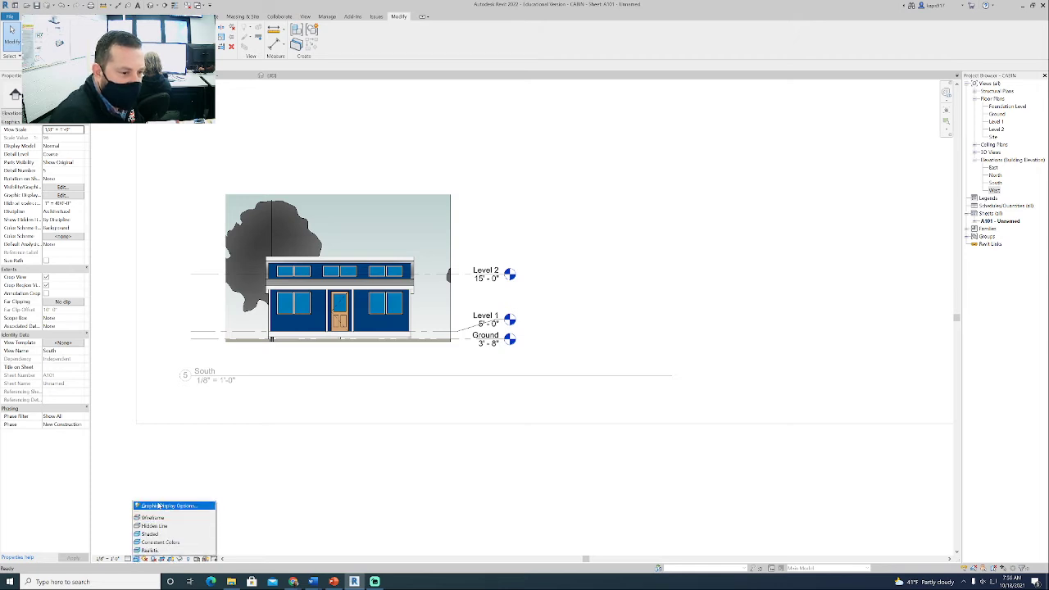
left_click(161, 506)
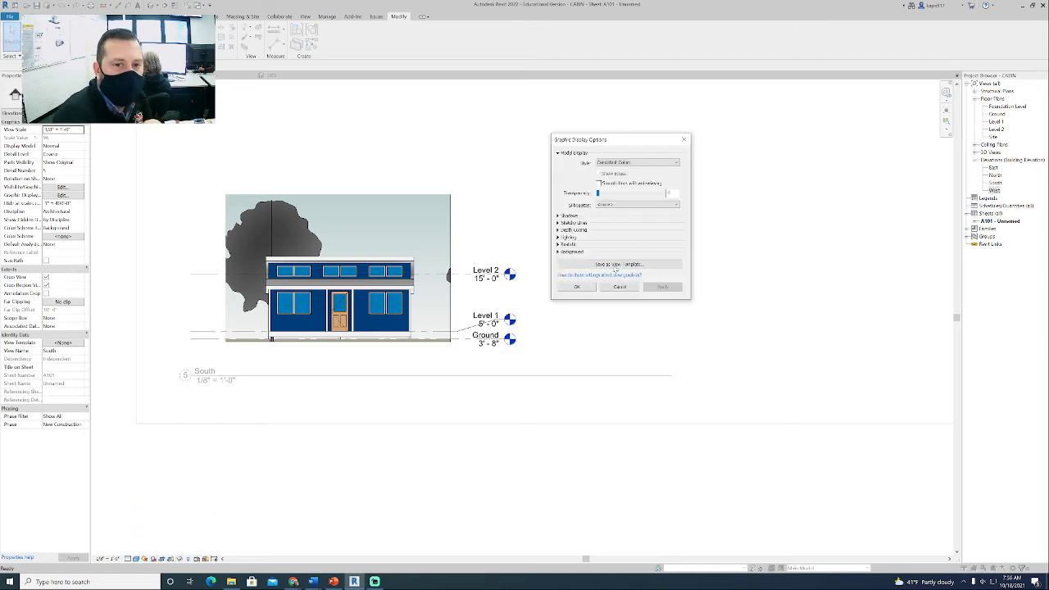
left_click(613, 265)
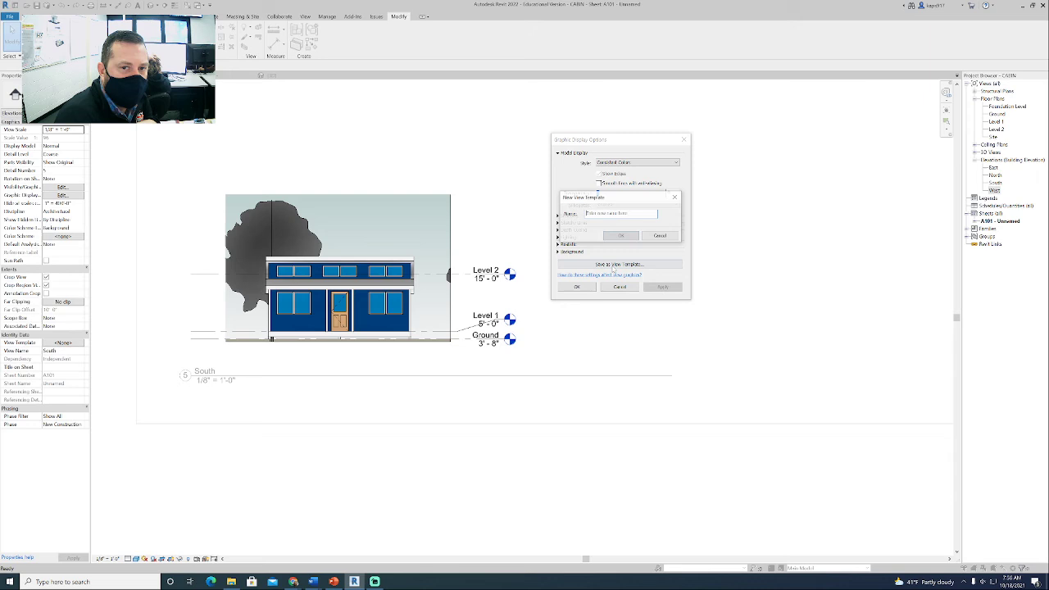
left_click(613, 214)
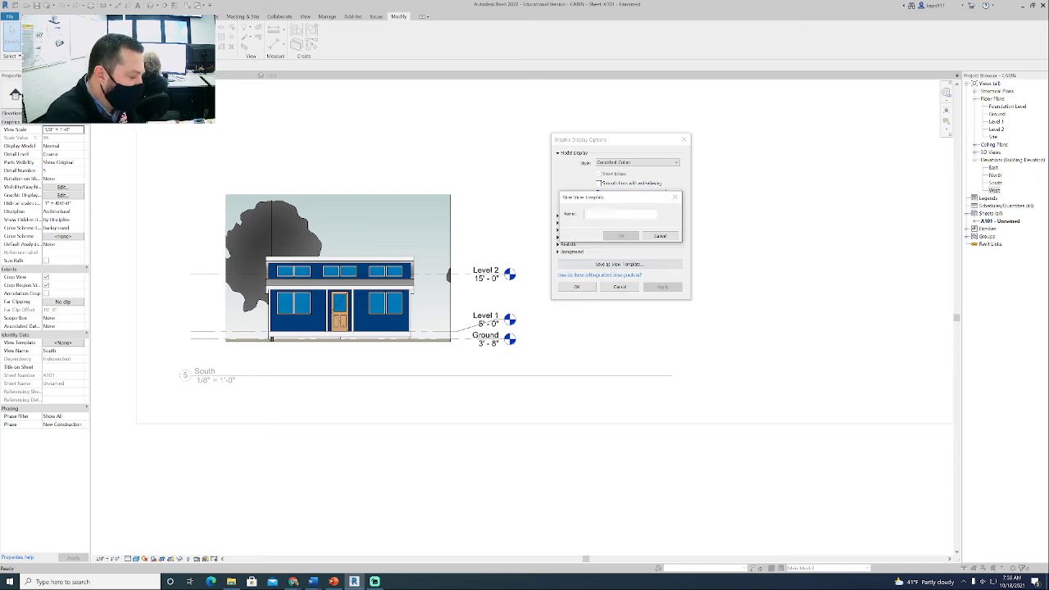
type("AR")
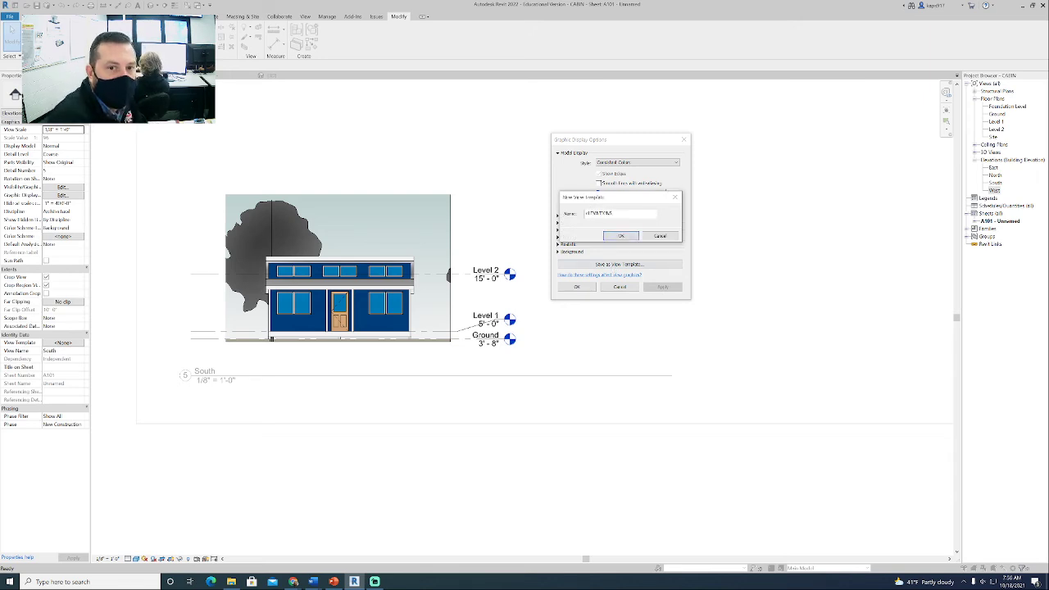
key("ctrl+a")
type("W")
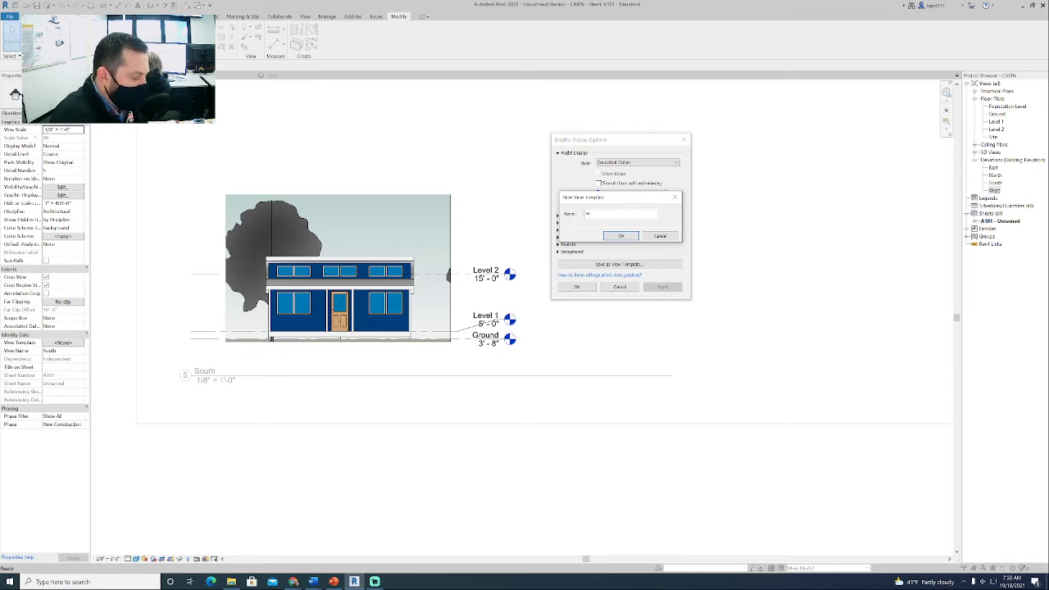
key("BackSpace")
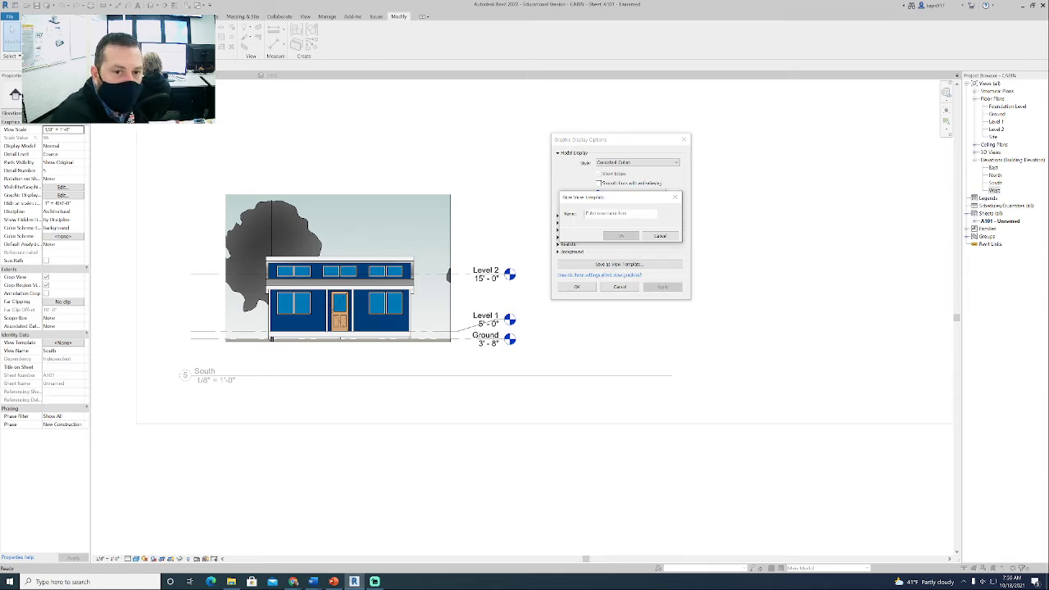
type("Fl")
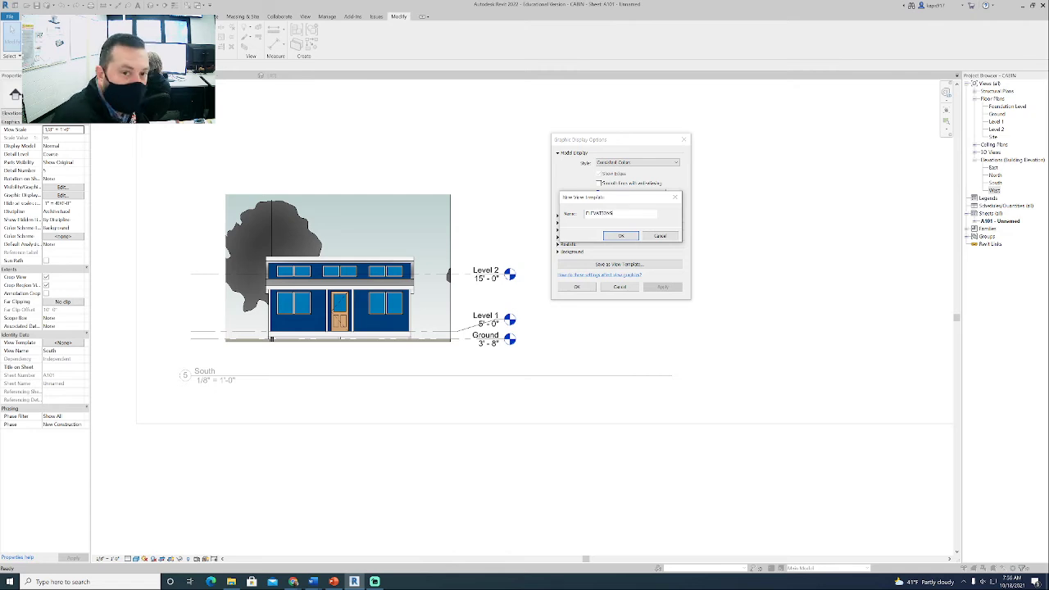
left_click(624, 236)
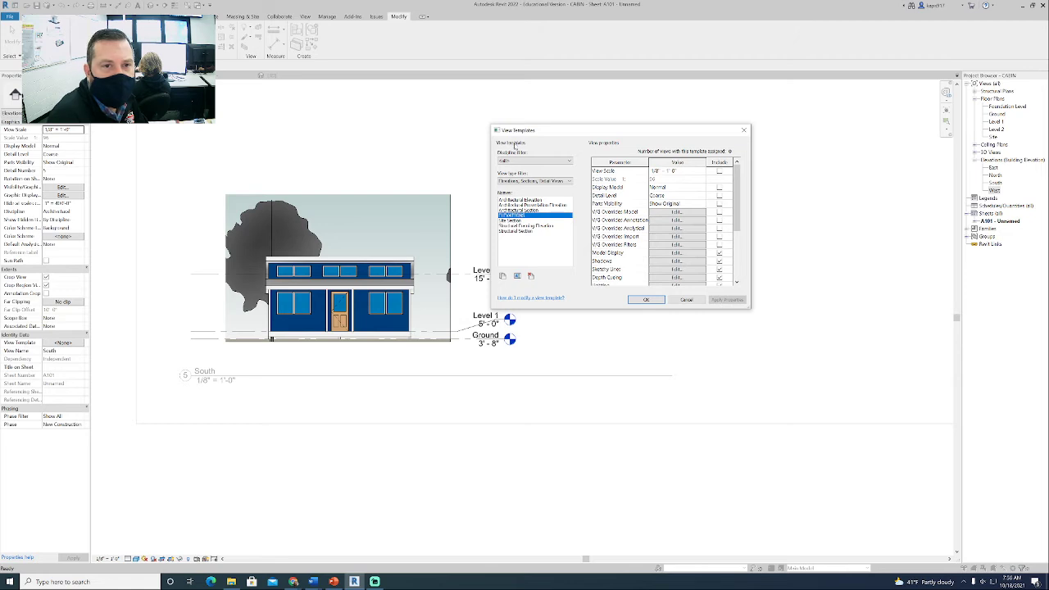
- Accept the ELEVATIONS view template and deactivate the South view to return to the sheet
left_click(646, 299)
left_click(579, 287)
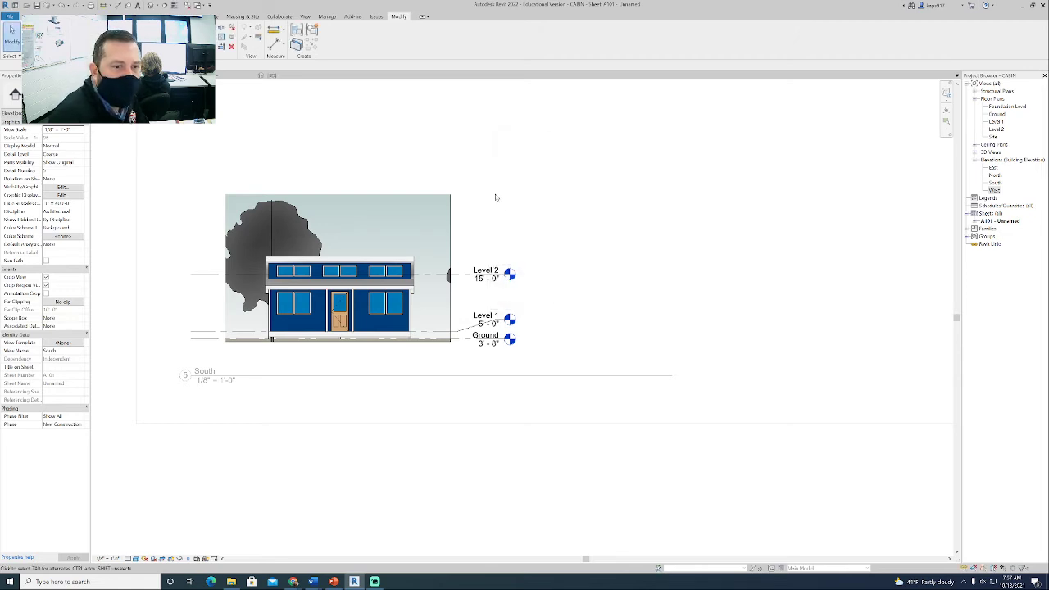
right_click(495, 197)
left_click(510, 218)
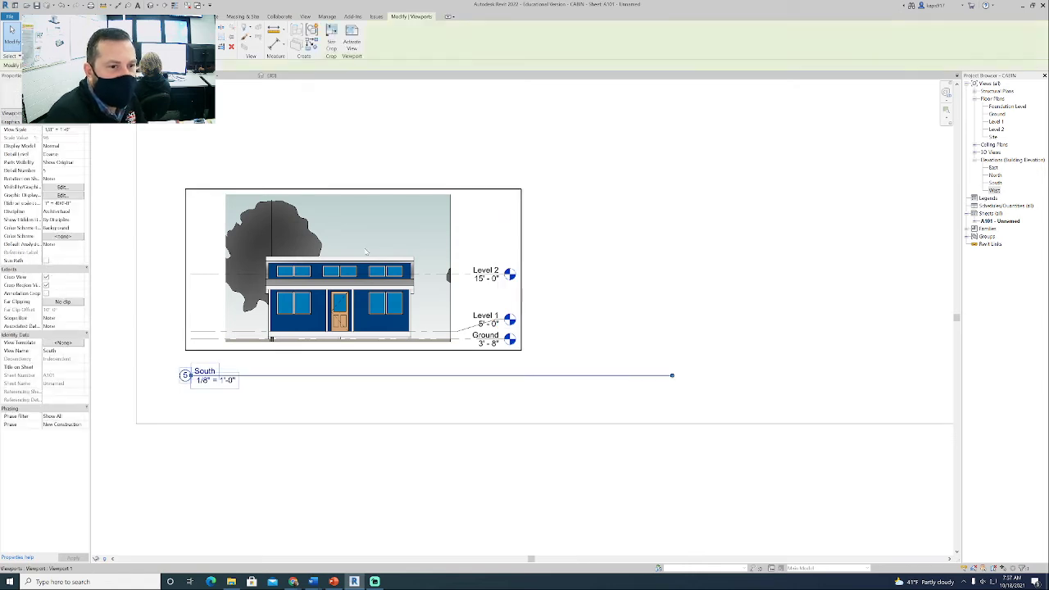
- Delete the South viewport and place the South elevation again in the same spot below the floor plan
key("Delete")
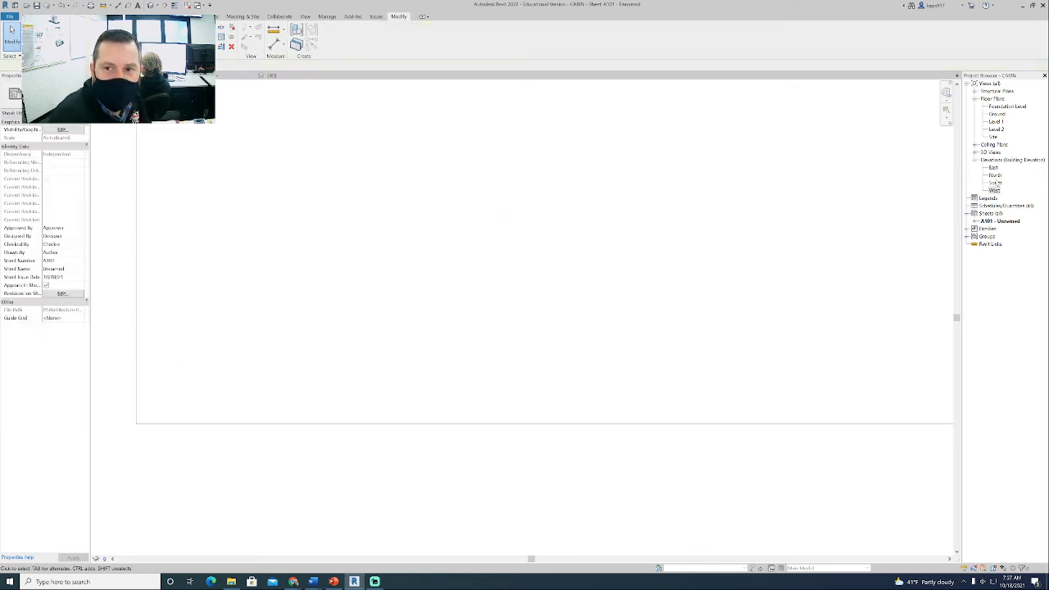
left_click_drag(999, 183, 366, 256)
scroll(378, 295, "down", 3)
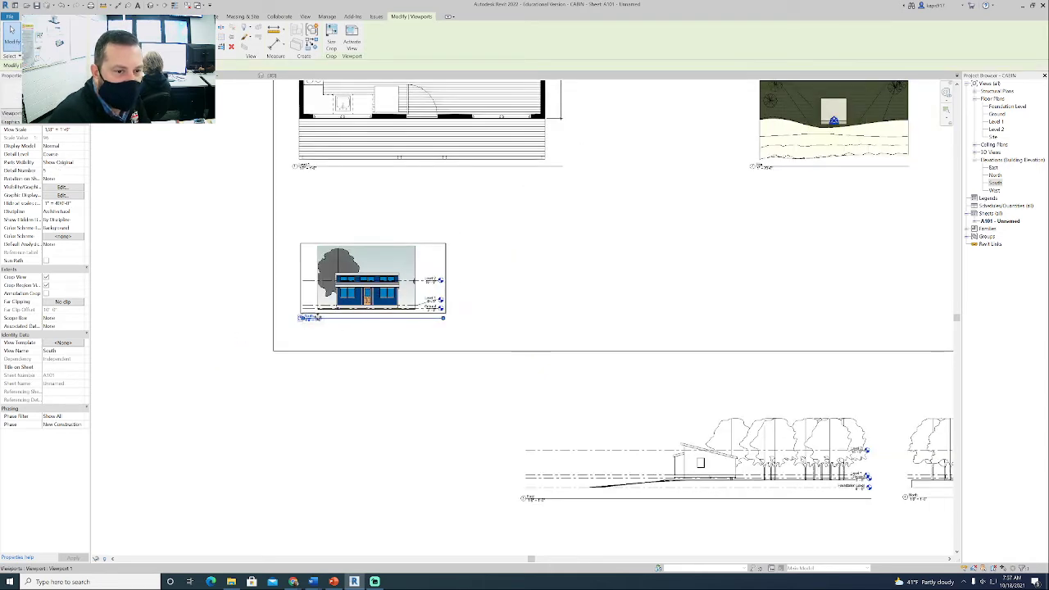
left_click(339, 334)
scroll(689, 260, "down", 4)
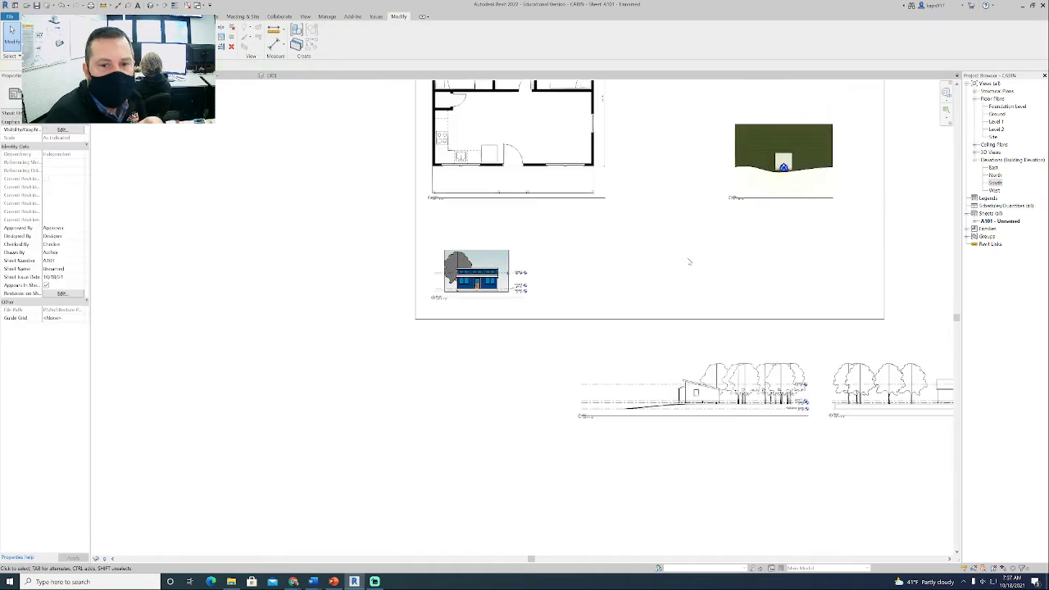
- Move the East elevation viewport to just below the sheet border, near the South elevation
middle_click_drag(640, 328, 481, 328)
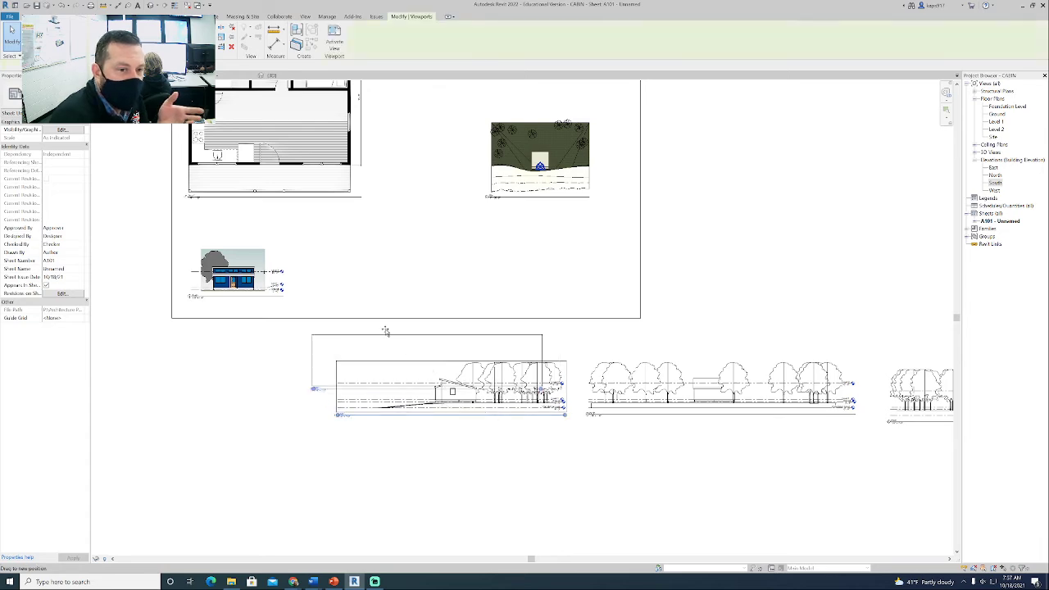
left_click(343, 279)
left_click_drag(342, 280, 334, 372)
scroll(261, 403, "up", 2)
scroll(259, 403, "up", 3)
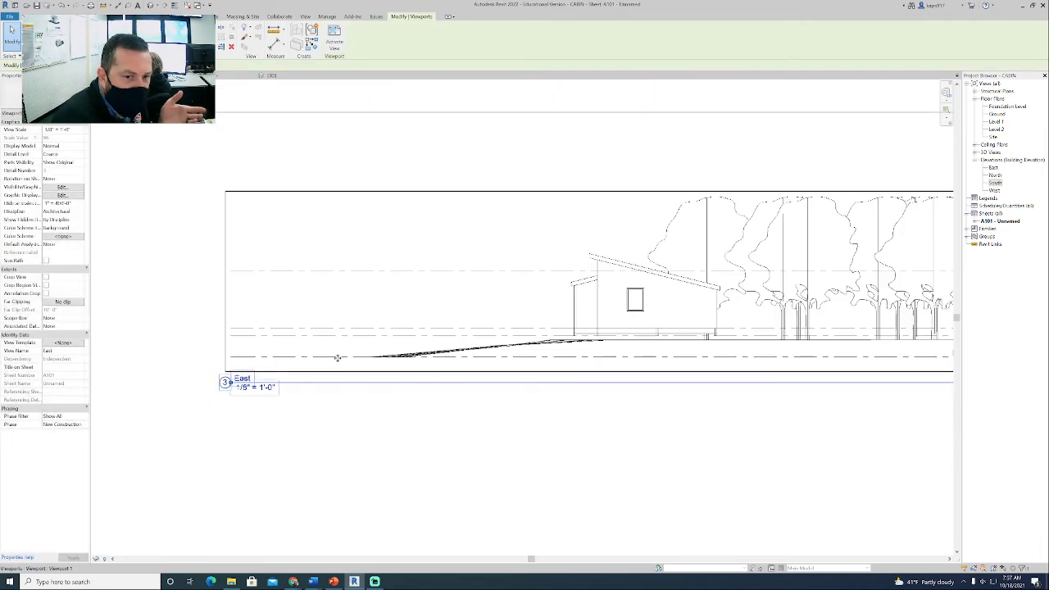
scroll(335, 356, "down", 3)
- Activate the East view and assign the ELEVATIONS view template to it
right_click(461, 356)
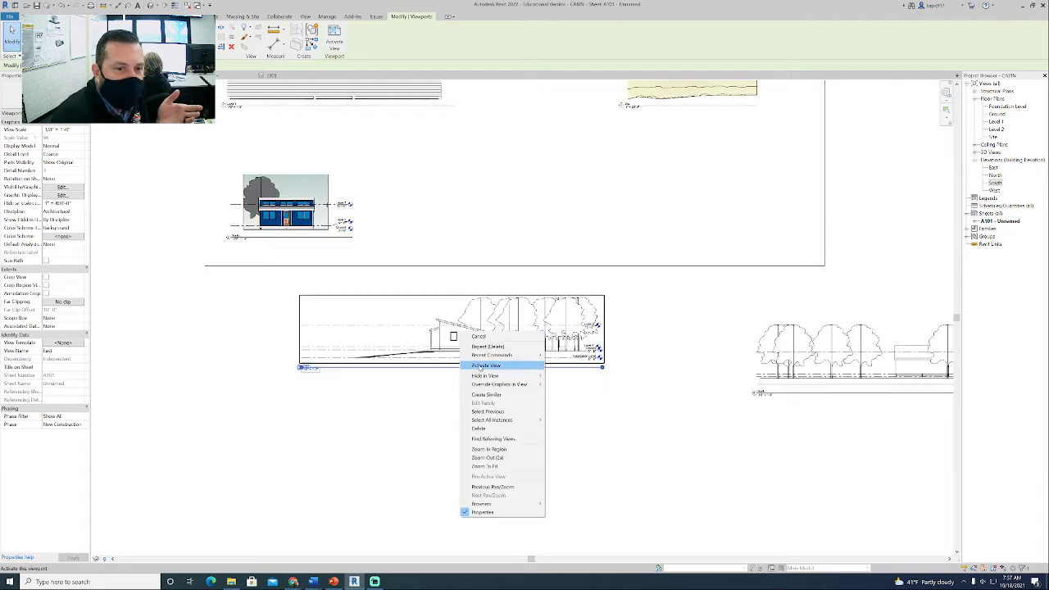
left_click(483, 385)
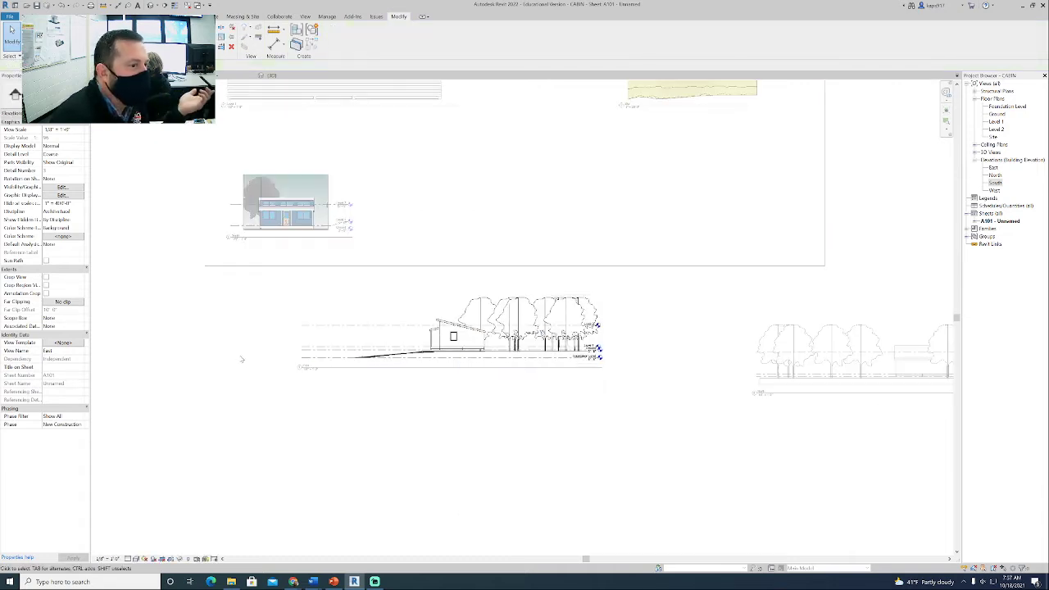
left_click(63, 342)
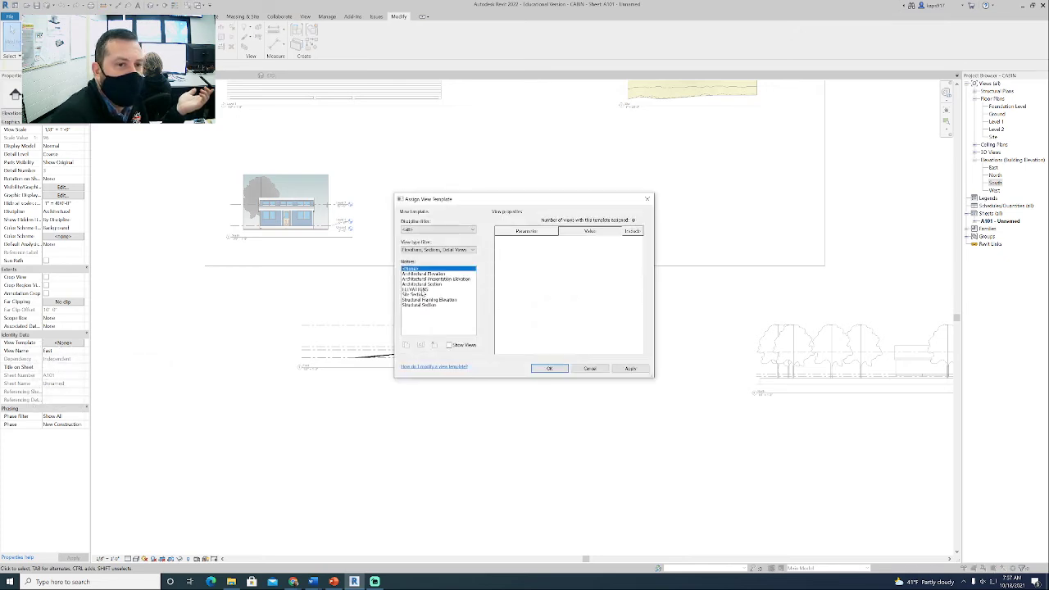
left_click(418, 290)
left_click(549, 368)
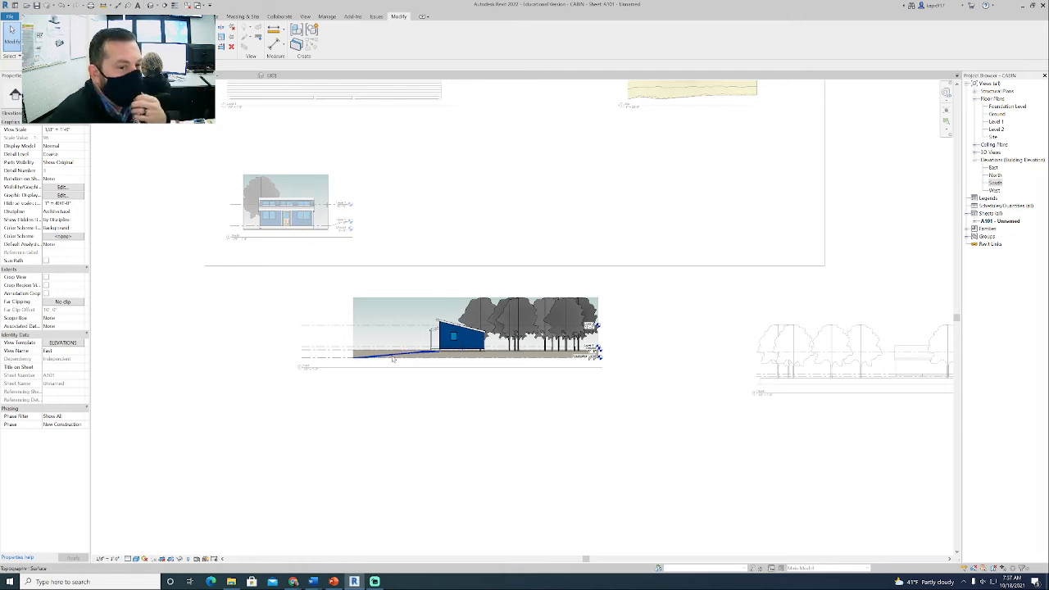
- Turn on cropping and show the crop region in the East view, and deactivate the view
left_click(171, 560)
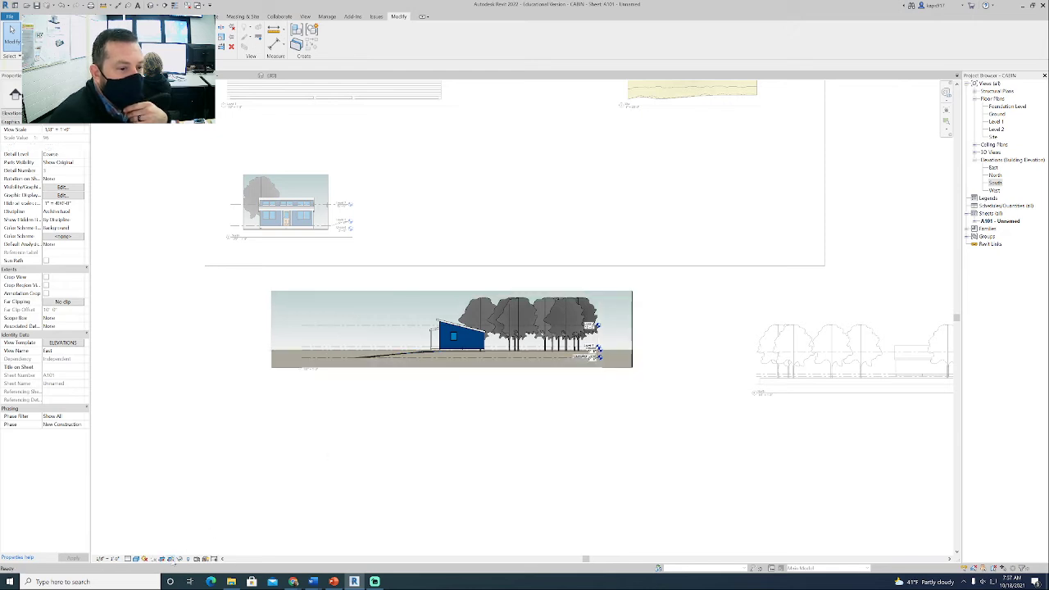
left_click(423, 291)
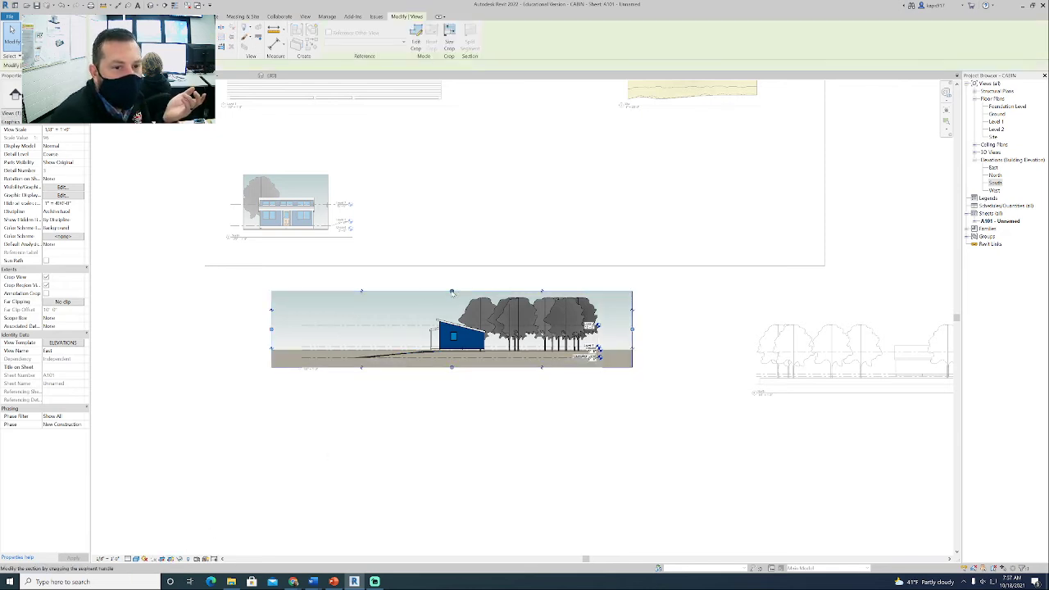
right_click(399, 277)
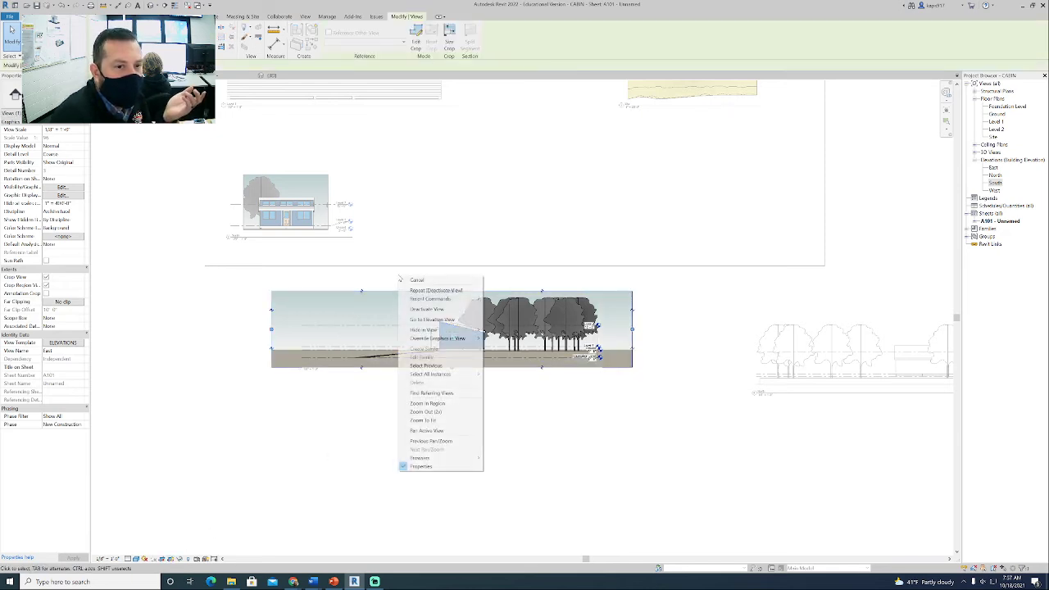
left_click(423, 309)
- Move the East viewport onto the sheet beside the South elevation, aligned with its level lines
left_click_drag(418, 254, 391, 195)
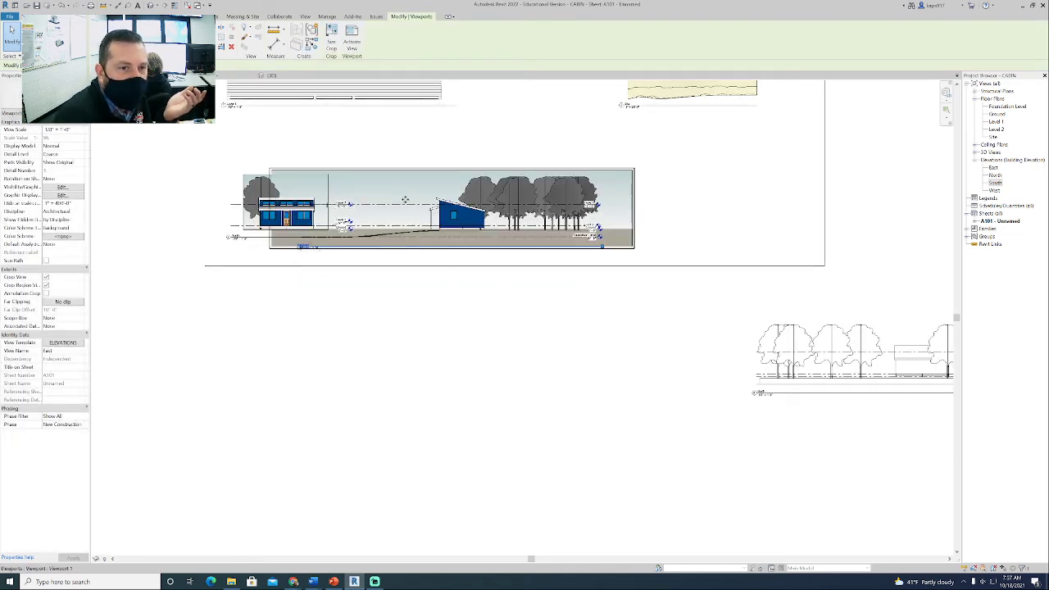
right_click(405, 200)
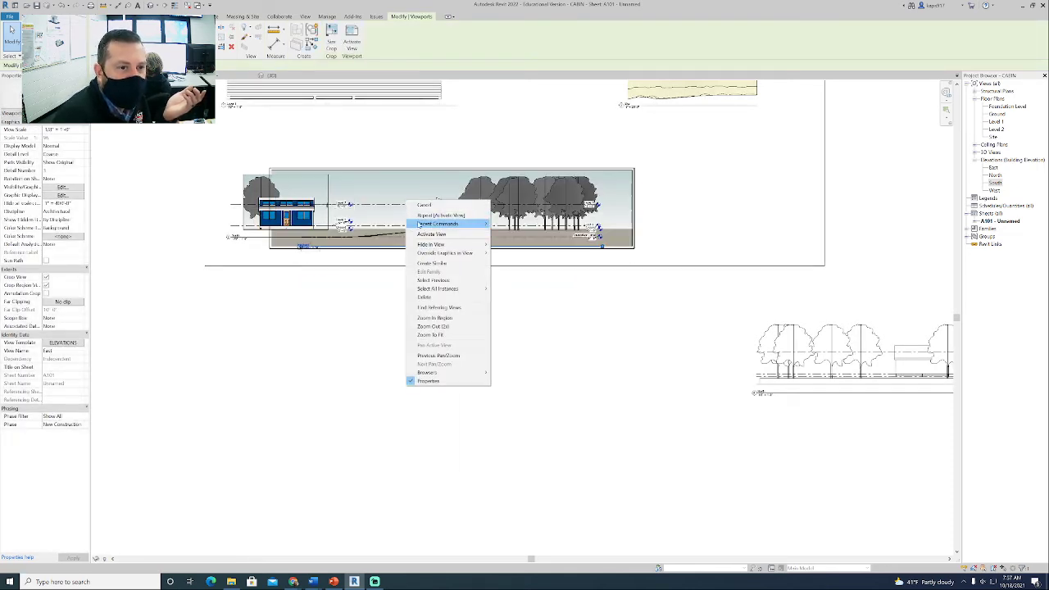
left_click(369, 155)
left_click_drag(408, 208, 529, 218)
- Activate the East view and raise the bottom edge of its crop region to just below the Ground level line
right_click(450, 218)
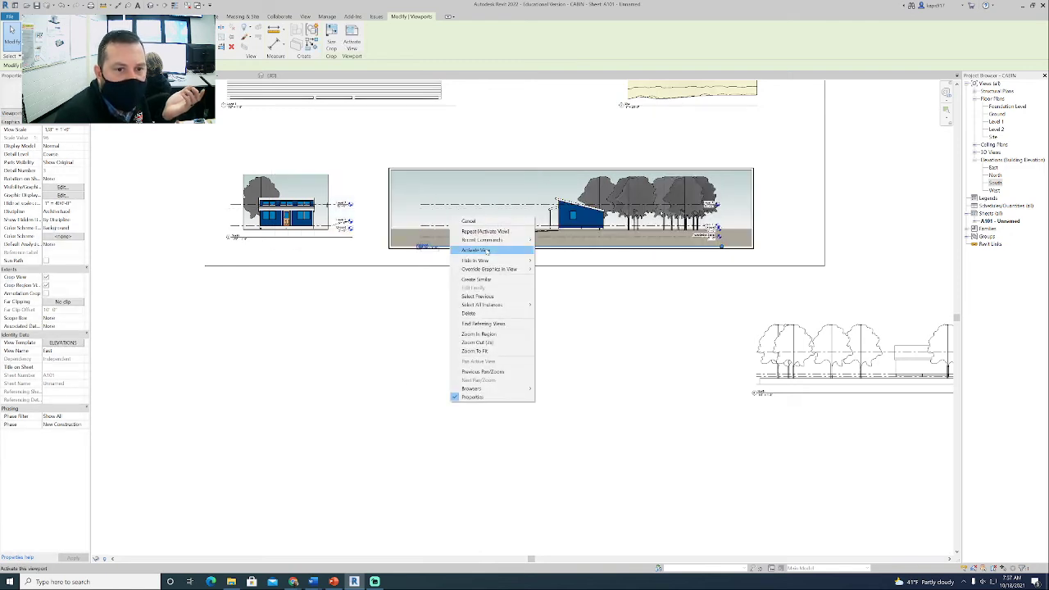
left_click(477, 250)
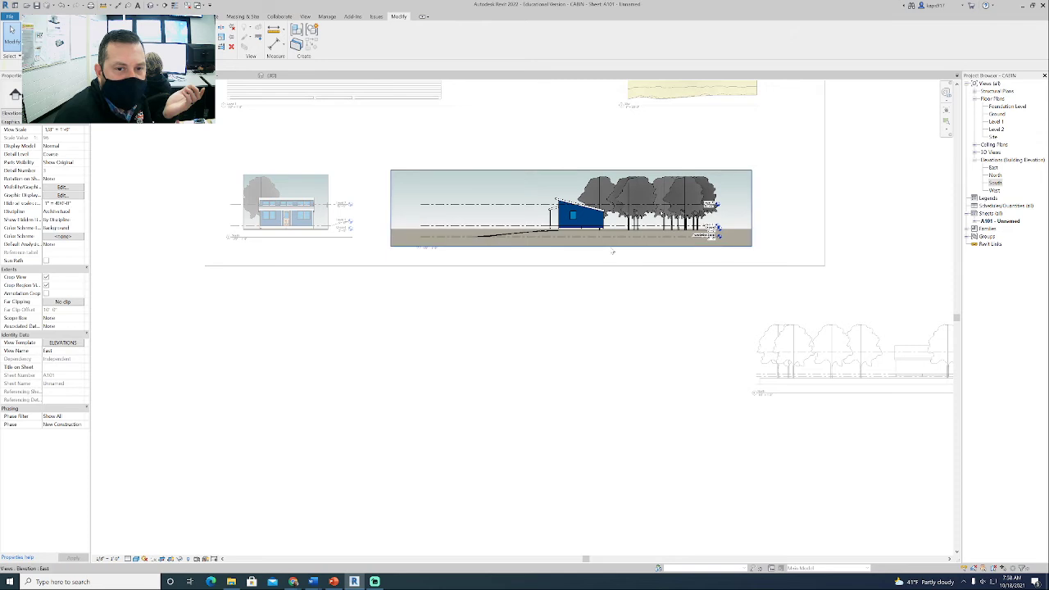
left_click(571, 246)
scroll(572, 248, "up", 5)
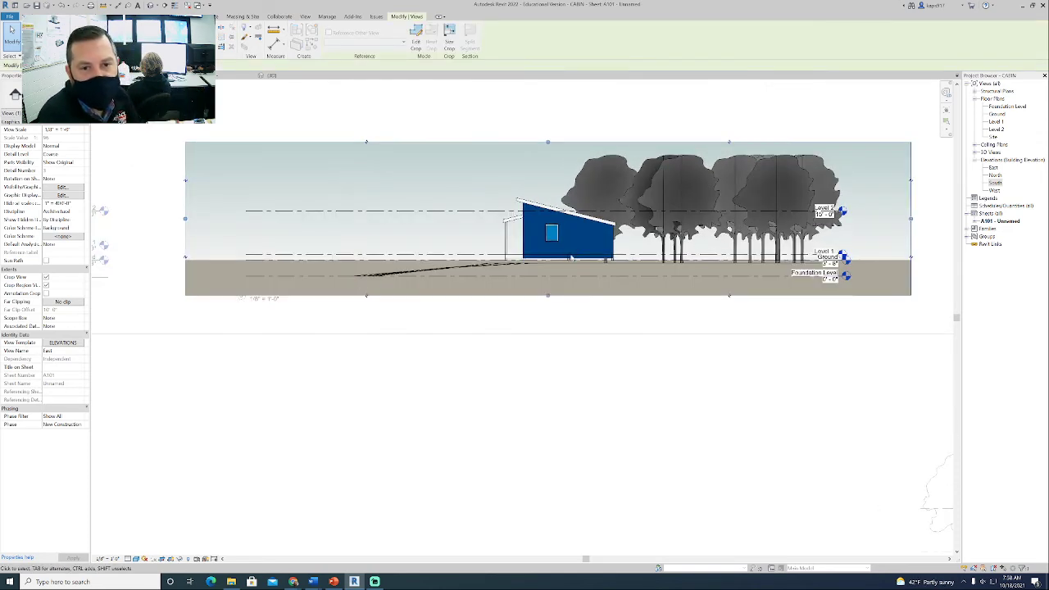
left_click_drag(530, 331, 534, 274)
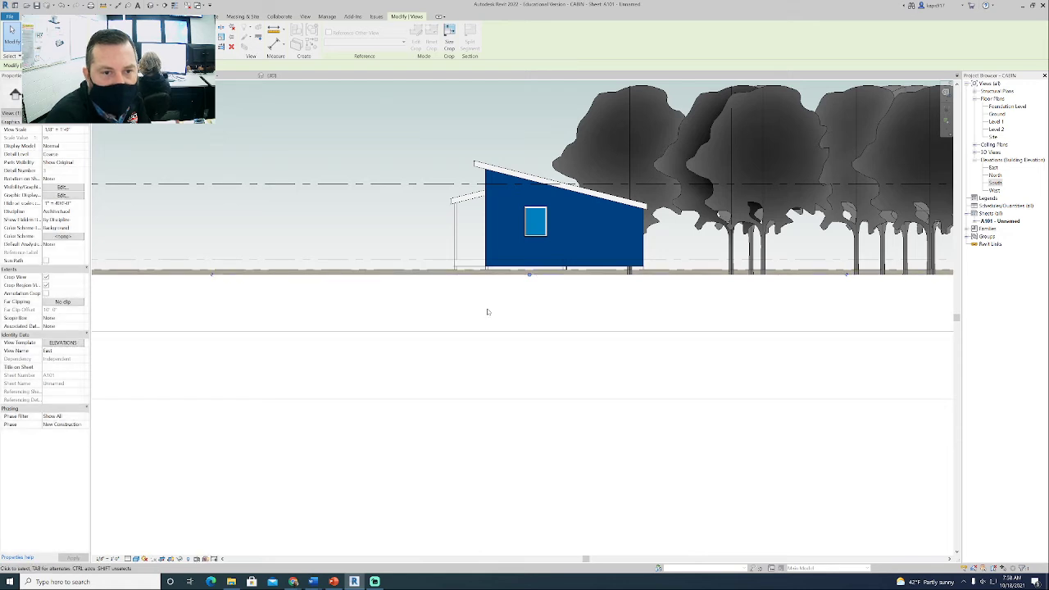
- Tighten the top and both side edges of the East view's crop region around the cabin and deactivate the view
scroll(487, 312, "down", 4)
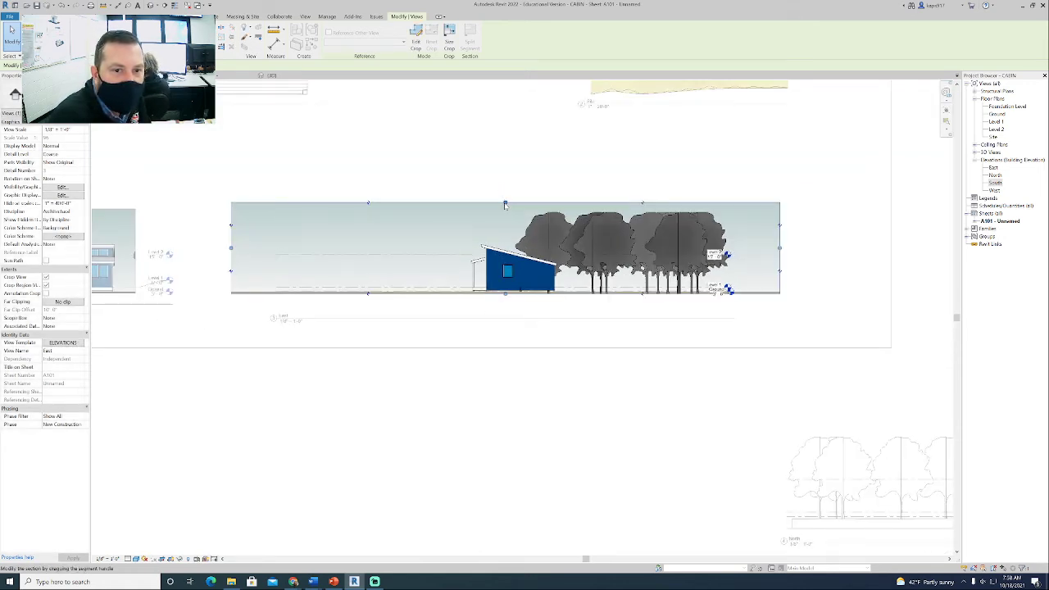
left_click_drag(505, 206, 506, 206)
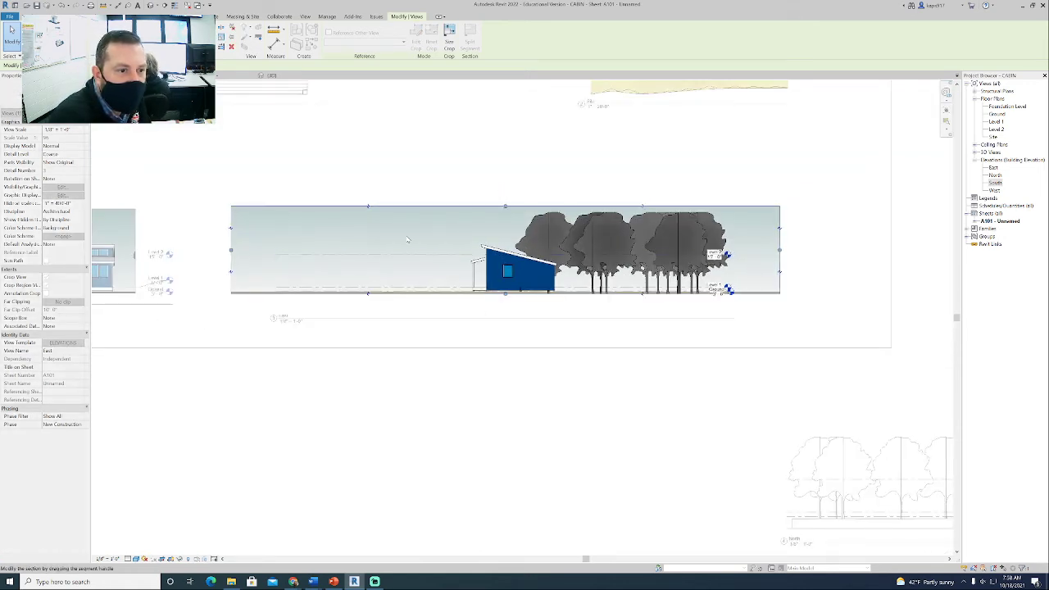
left_click_drag(432, 262, 463, 263)
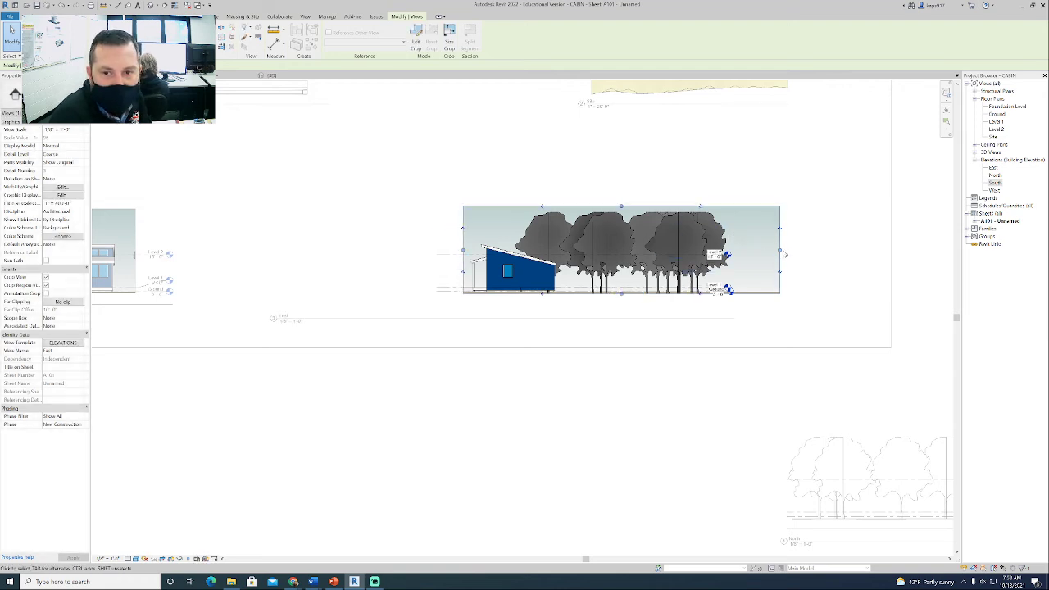
left_click_drag(779, 250, 596, 256)
left_click_drag(577, 251, 564, 251)
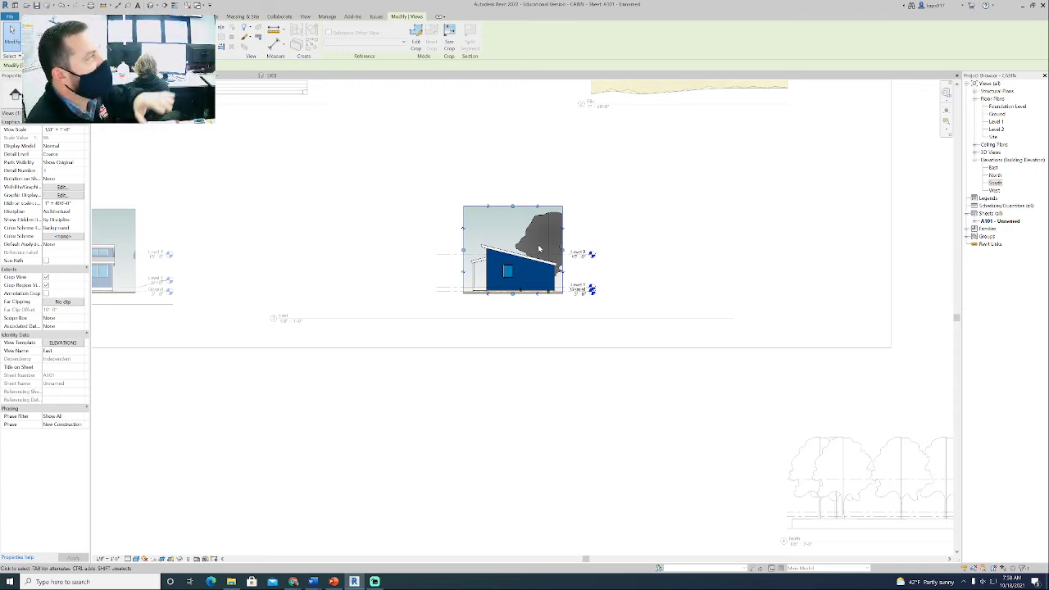
right_click(416, 213)
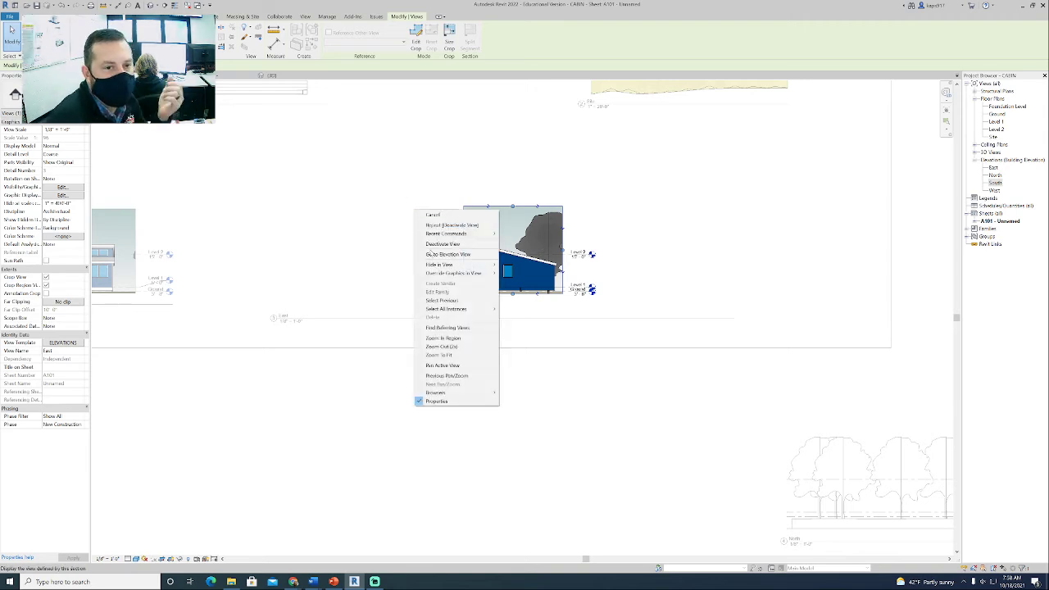
left_click(495, 240)
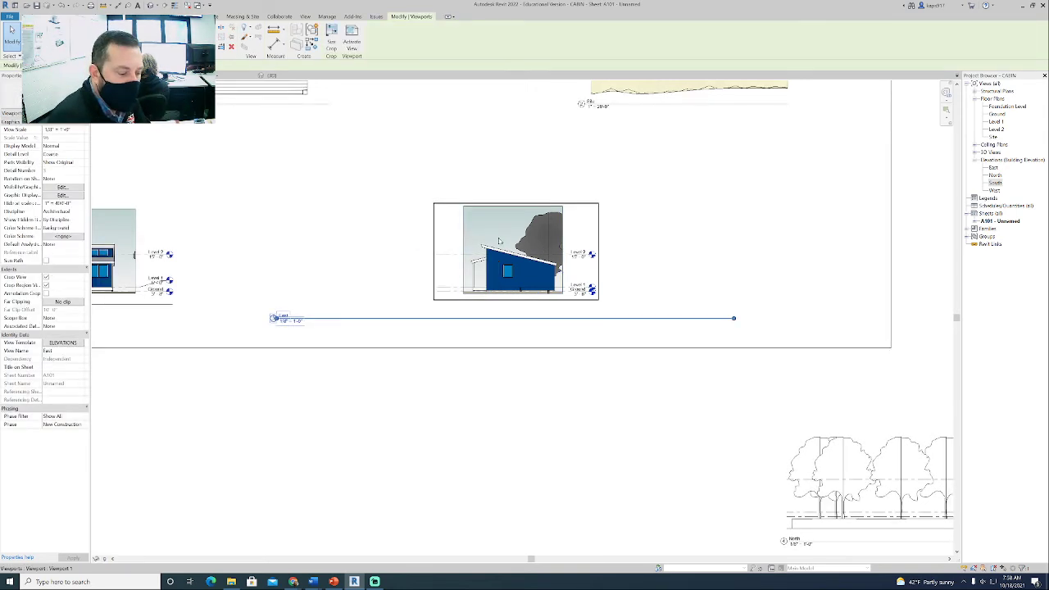
- Delete the East viewport and place the East elevation again next to the South elevation, aligned with it
key("Delete")
left_click_drag(993, 167, 270, 257)
left_click(274, 257)
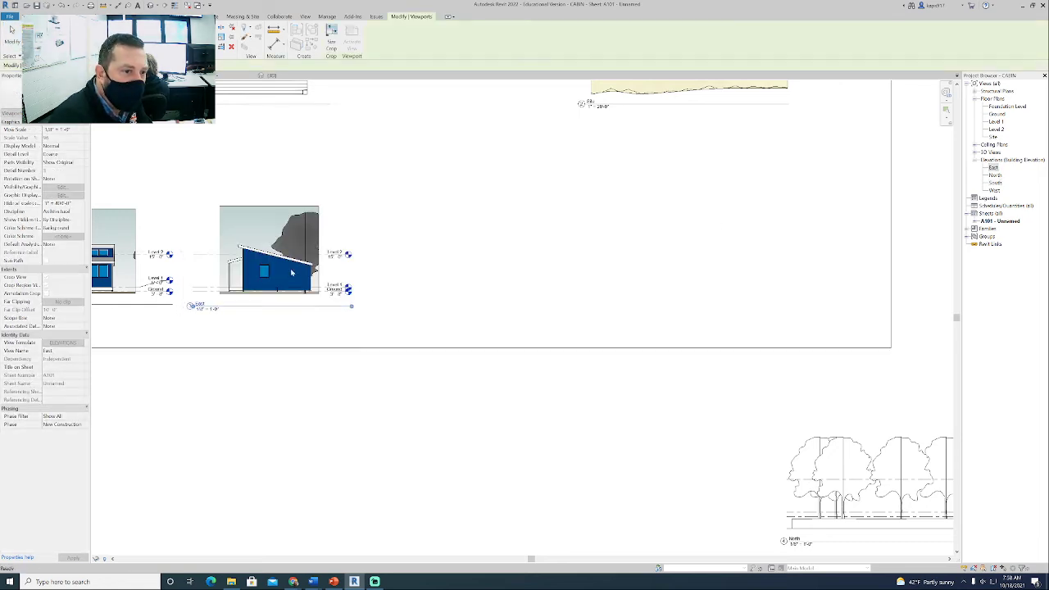
middle_click_drag(270, 344, 448, 344)
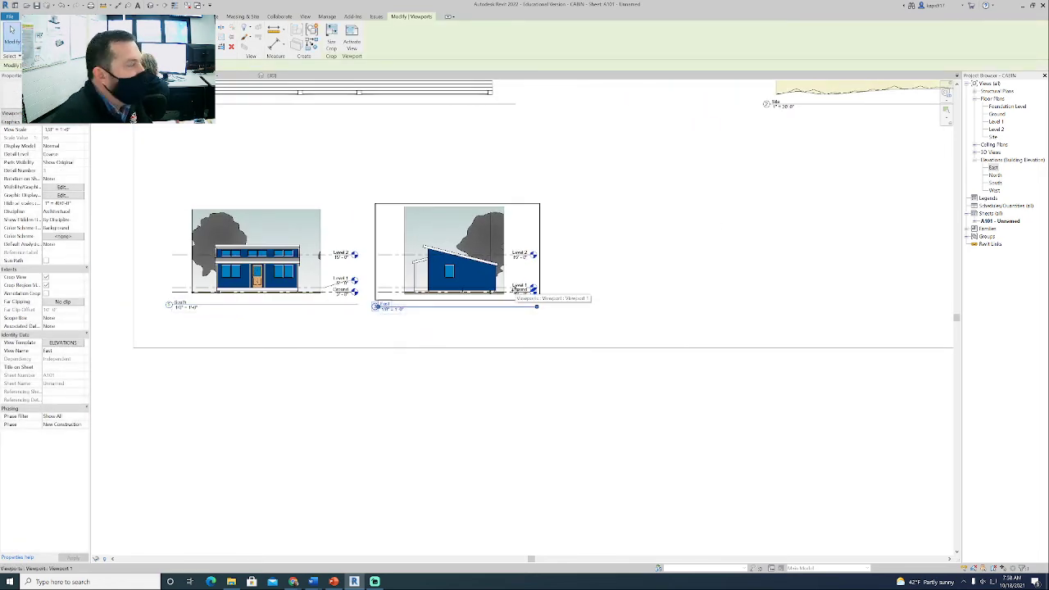
left_click(507, 343)
scroll(495, 332, "down", 4)
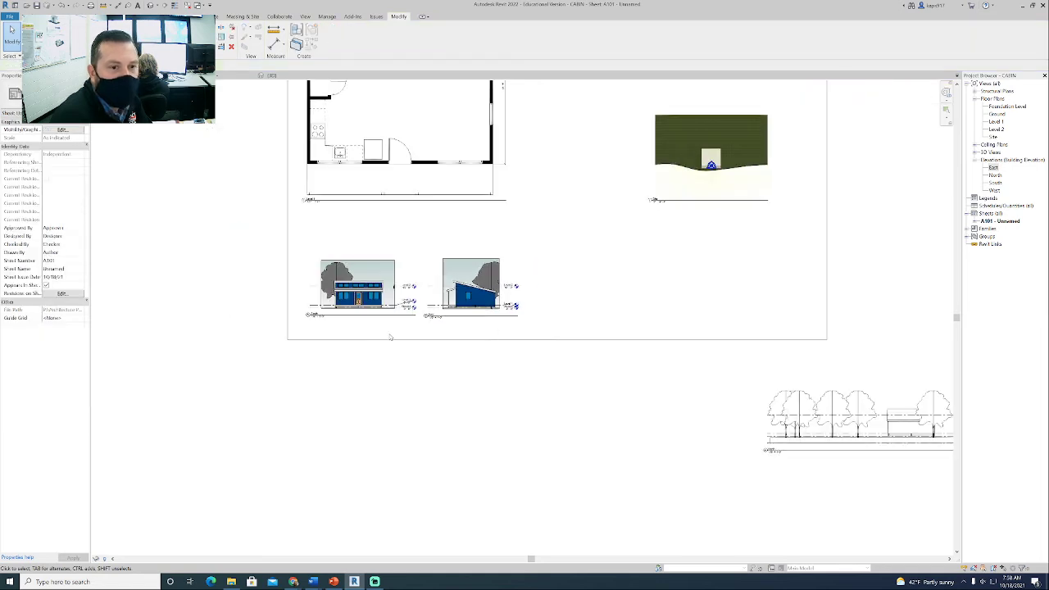
- Move the North elevation viewport to just below the sheet border, under the placed elevations
middle_click_drag(591, 444, 479, 444)
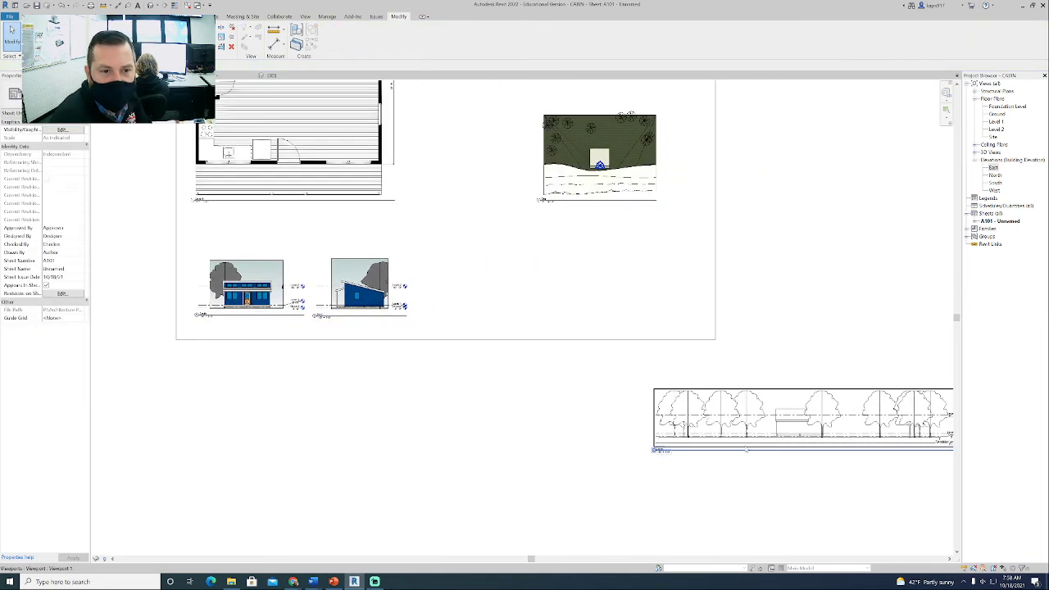
left_click(799, 415)
left_click_drag(799, 415, 450, 386)
- Activate the North view and assign the ELEVATIONS view template to it
right_click(457, 387)
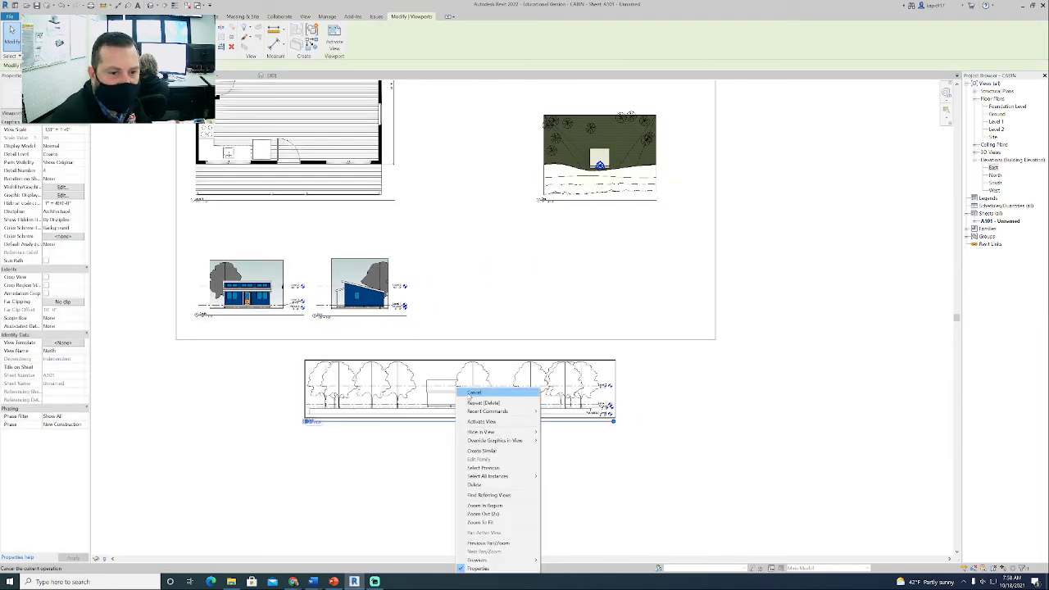
left_click(482, 421)
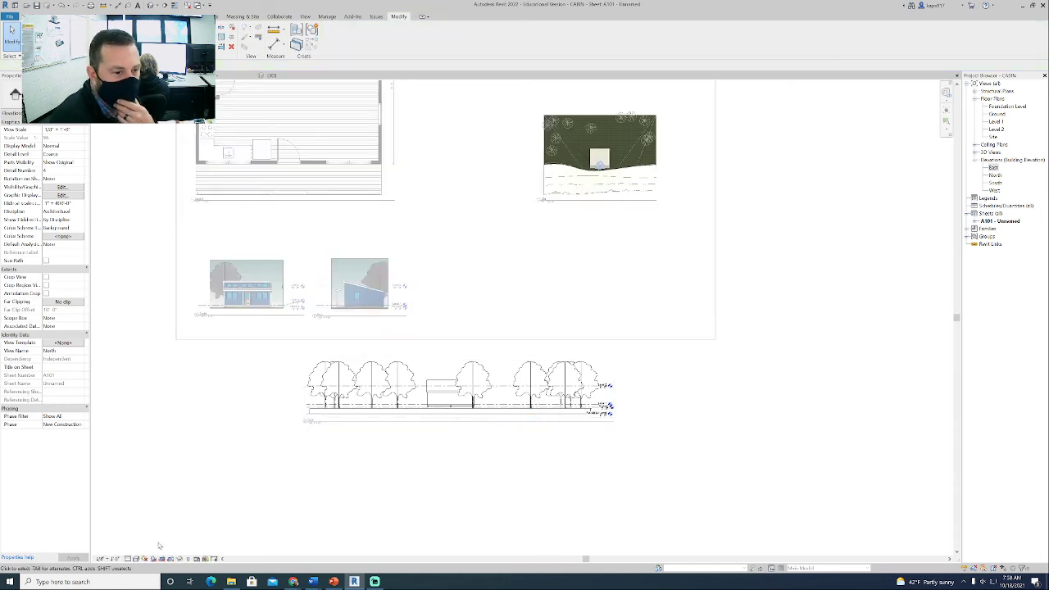
left_click(54, 345)
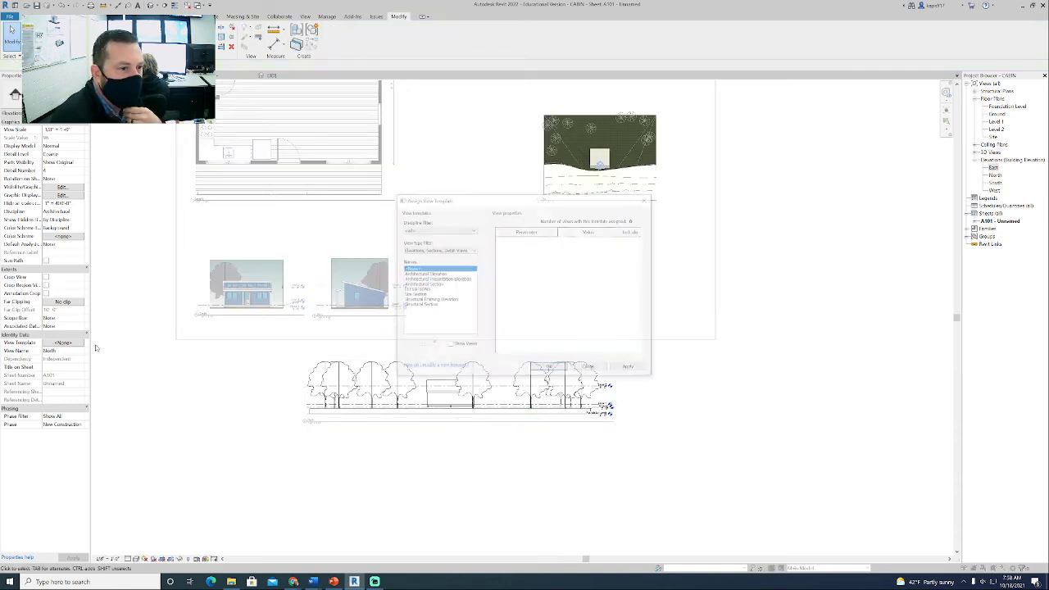
left_click(415, 289)
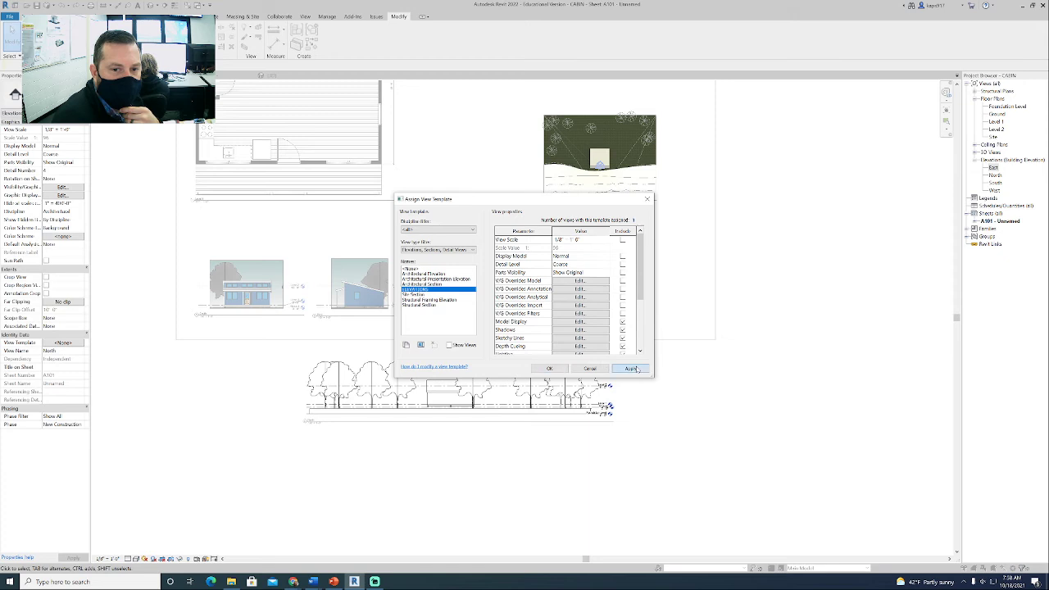
left_click(637, 370)
left_click(549, 368)
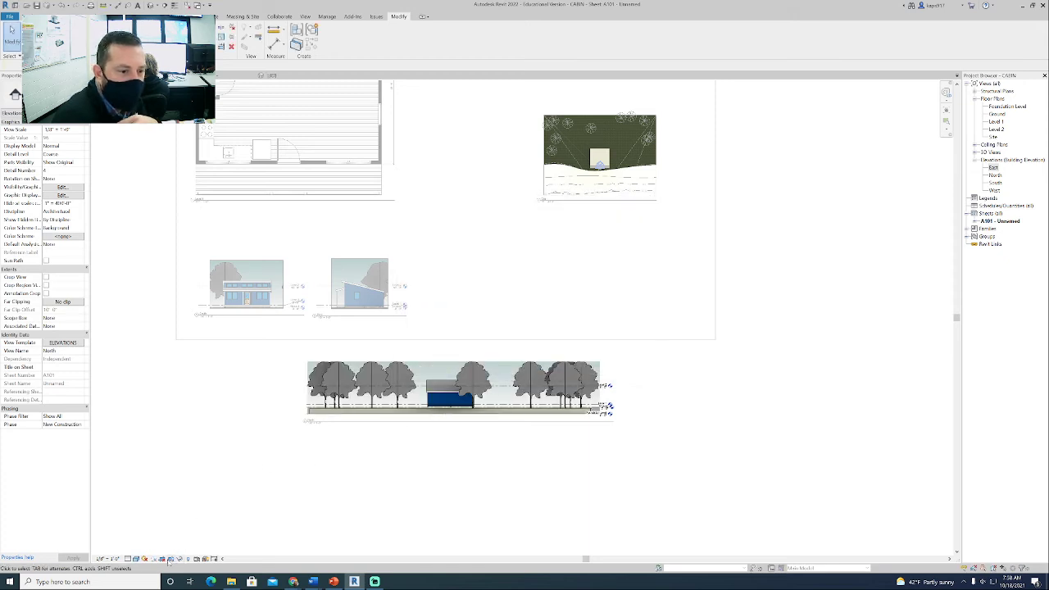
- Turn on cropping with a visible crop region for the North view and pull both side edges in around the cabin
left_click(171, 560)
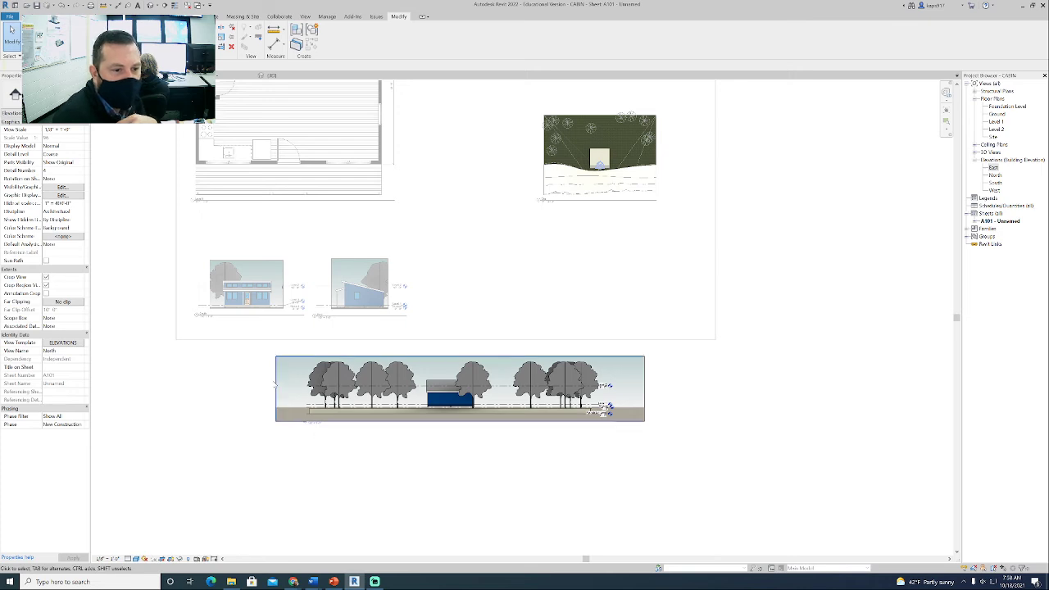
left_click(277, 385)
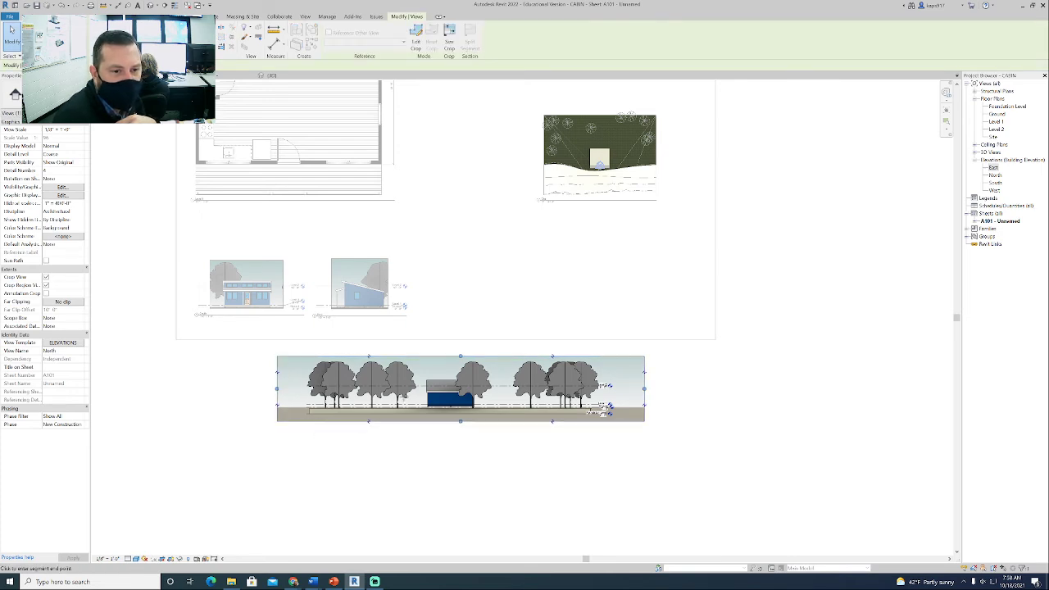
left_click_drag(277, 388, 411, 395)
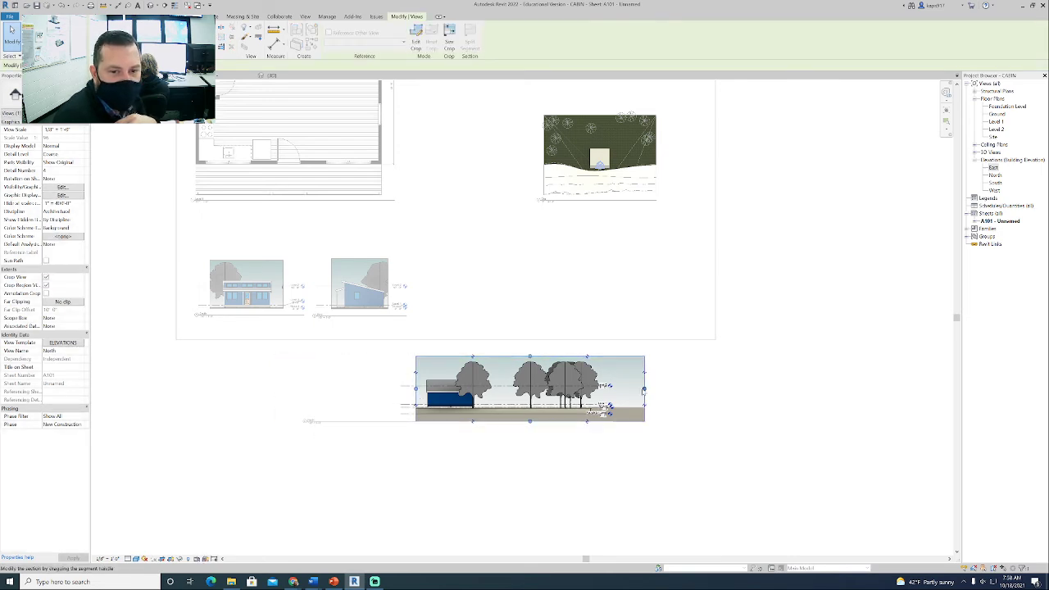
left_click_drag(645, 389, 488, 387)
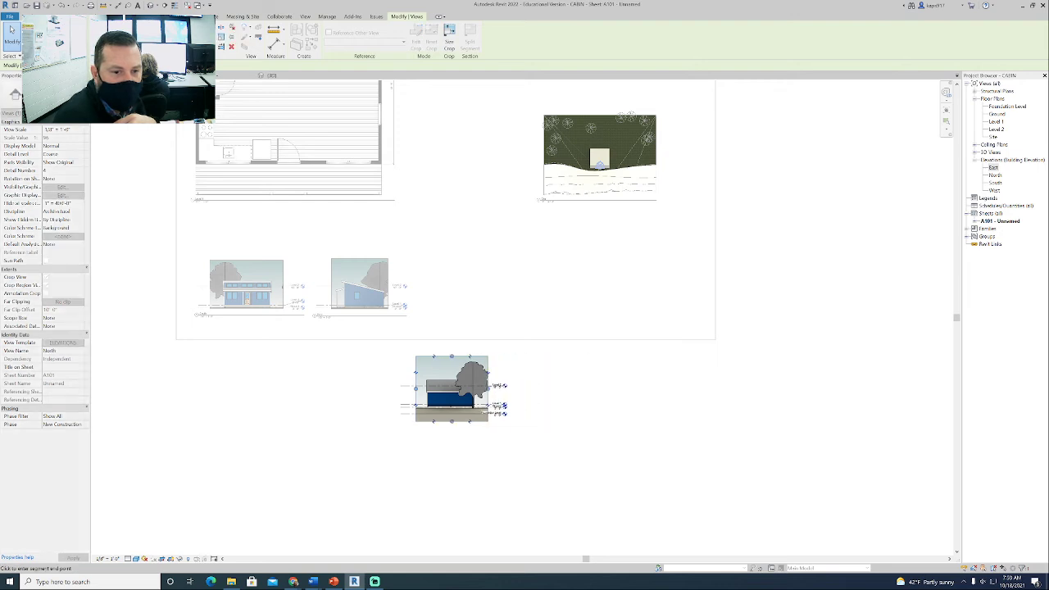
- Hide the tree in front of the cabin as an individual element in the North view
scroll(473, 490, "up", 5)
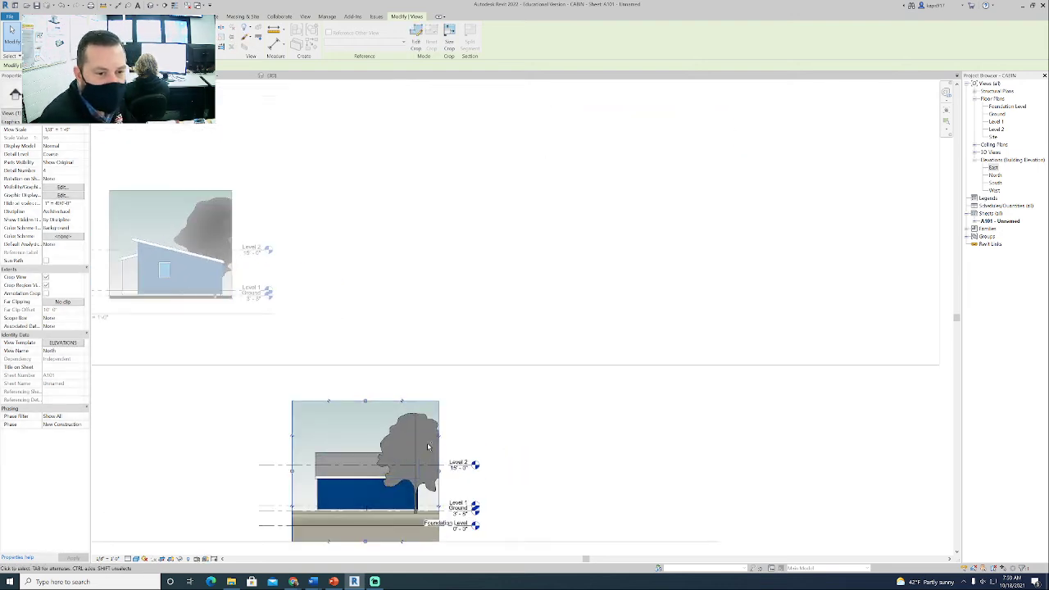
right_click(519, 310)
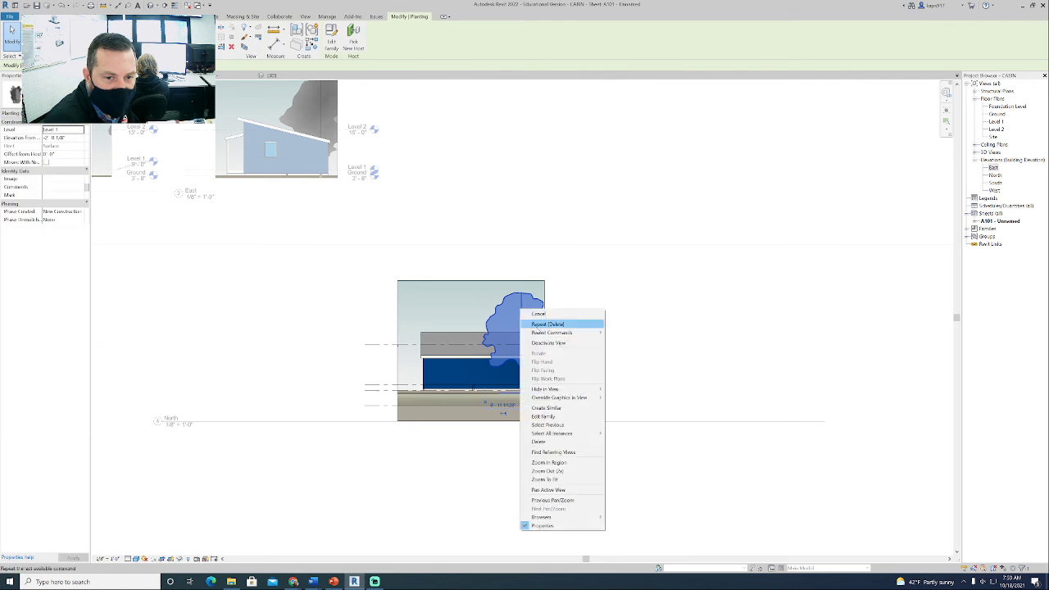
mouse_move(557, 388)
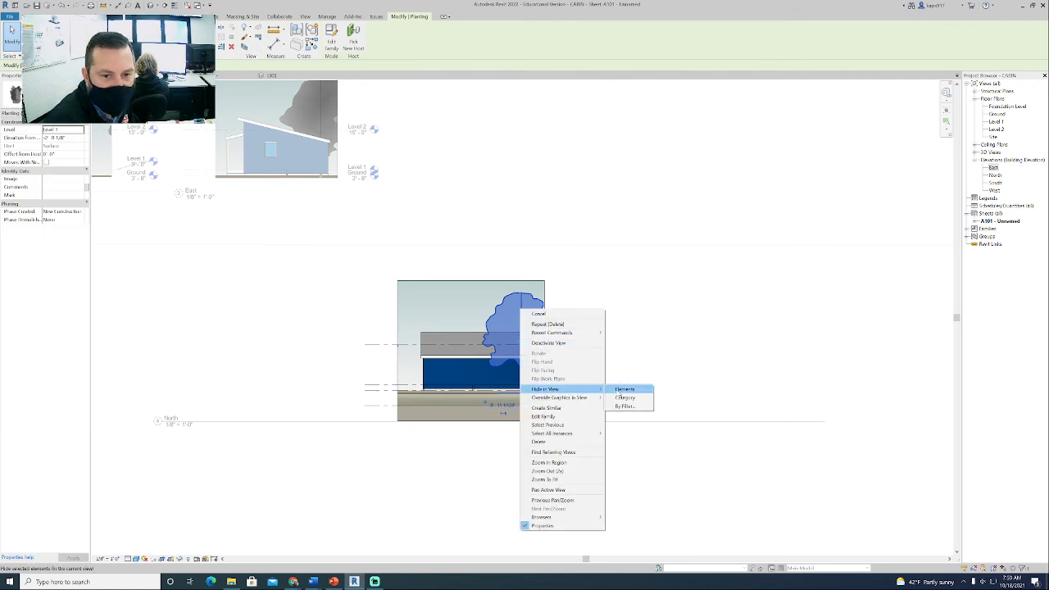
left_click(627, 390)
- Lower the top crop edge of the North view, raise its bottom edge to just below the ground line, and deactivate the view
left_click(481, 284)
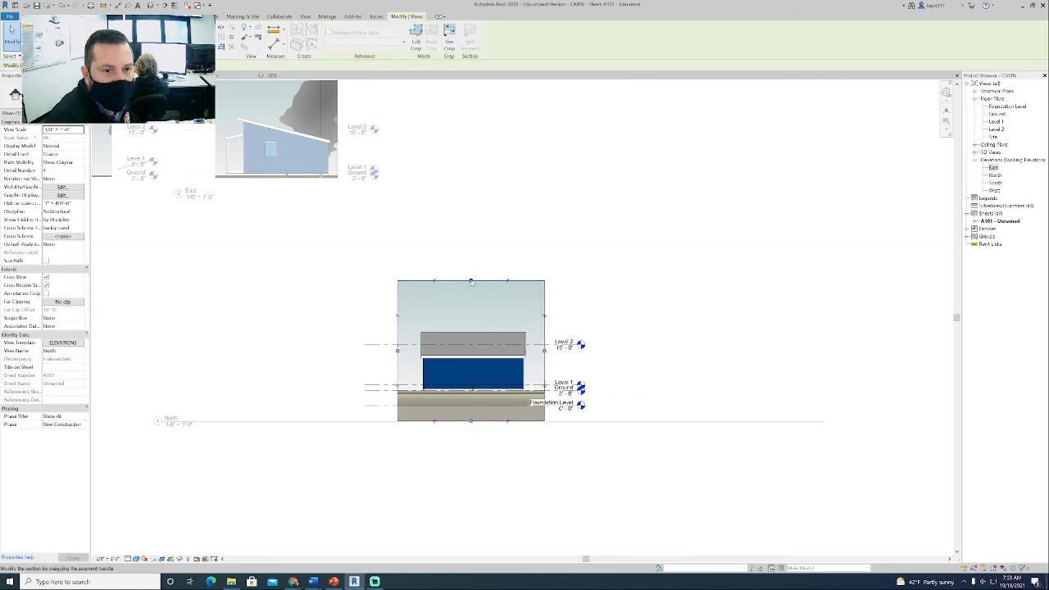
left_click_drag(470, 281, 470, 303)
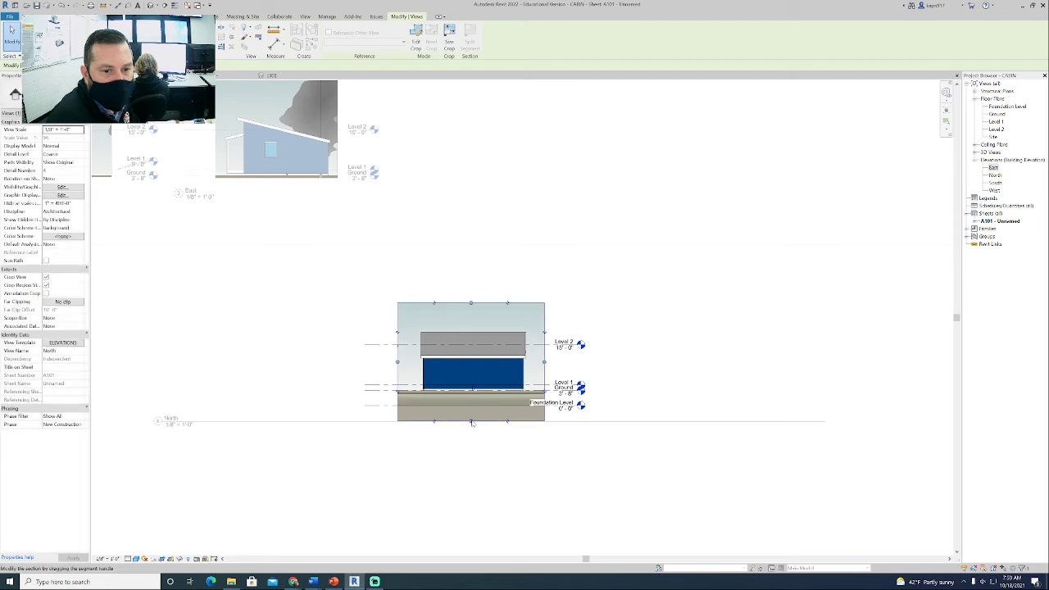
left_click_drag(470, 421, 475, 399)
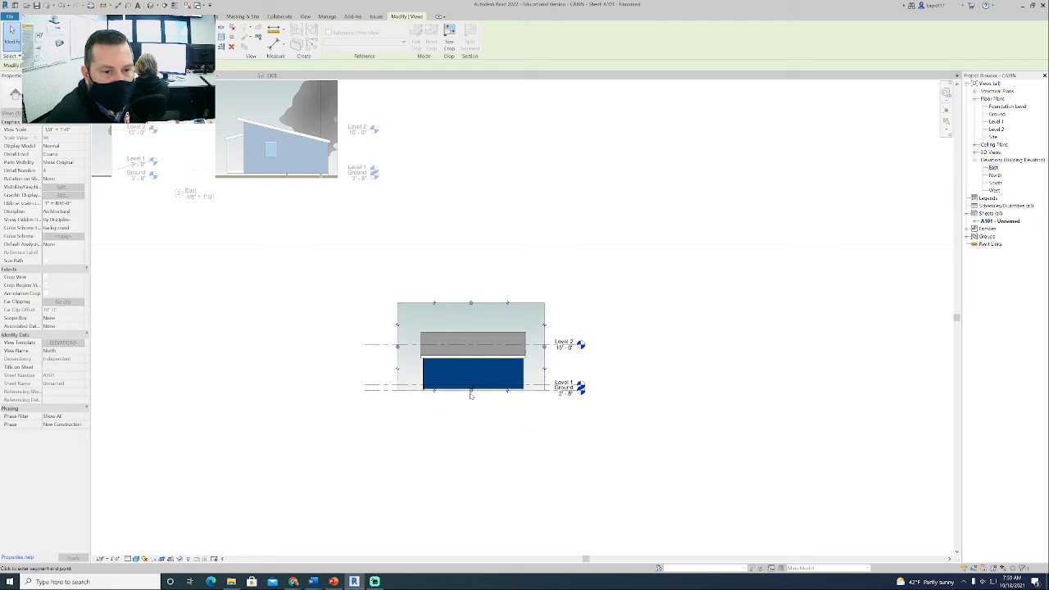
left_click_drag(471, 396, 472, 399)
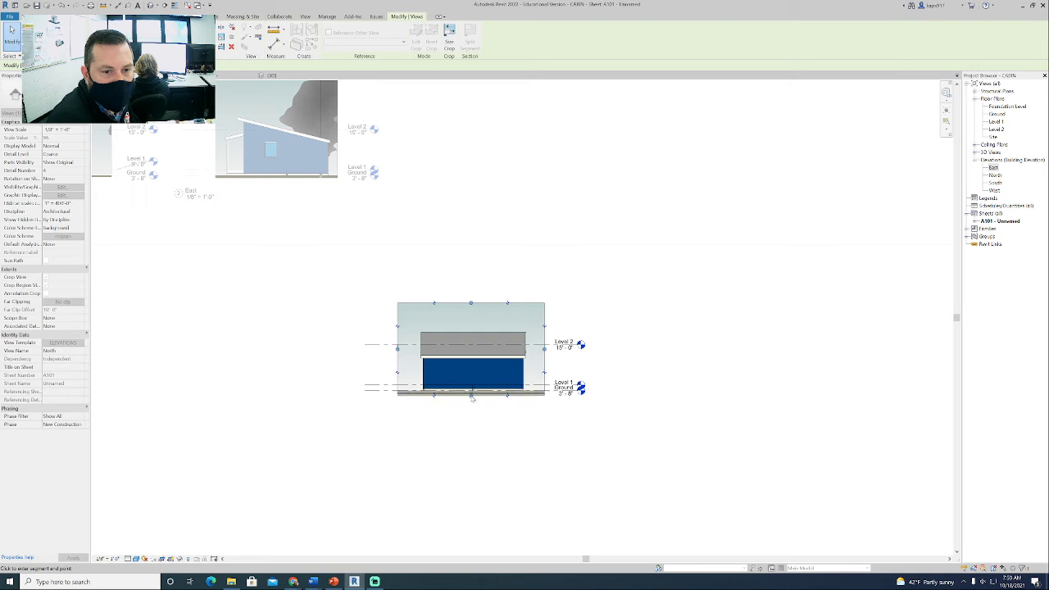
right_click(424, 433)
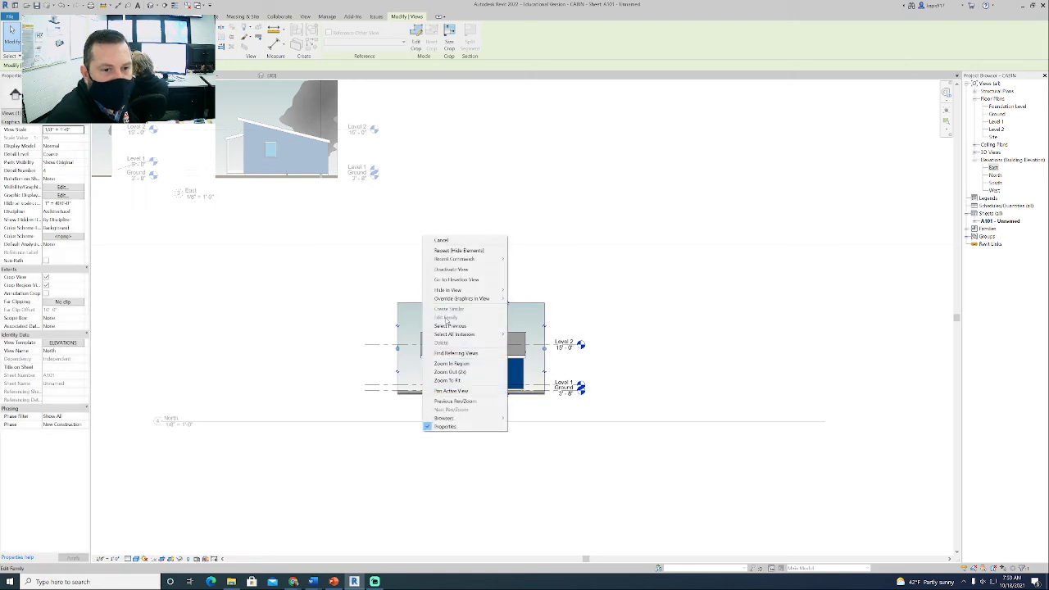
left_click(450, 271)
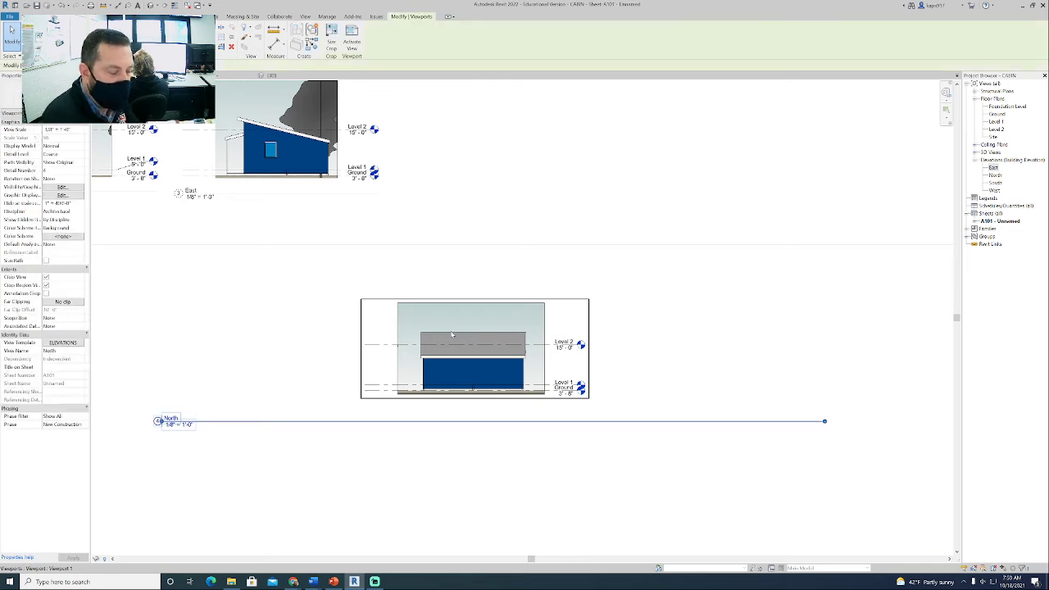
- Delete the North viewport and place the North elevation again next to the East elevation, aligned with it
key("Delete")
left_click_drag(995, 176, 574, 136)
left_click(522, 214)
left_click(520, 215)
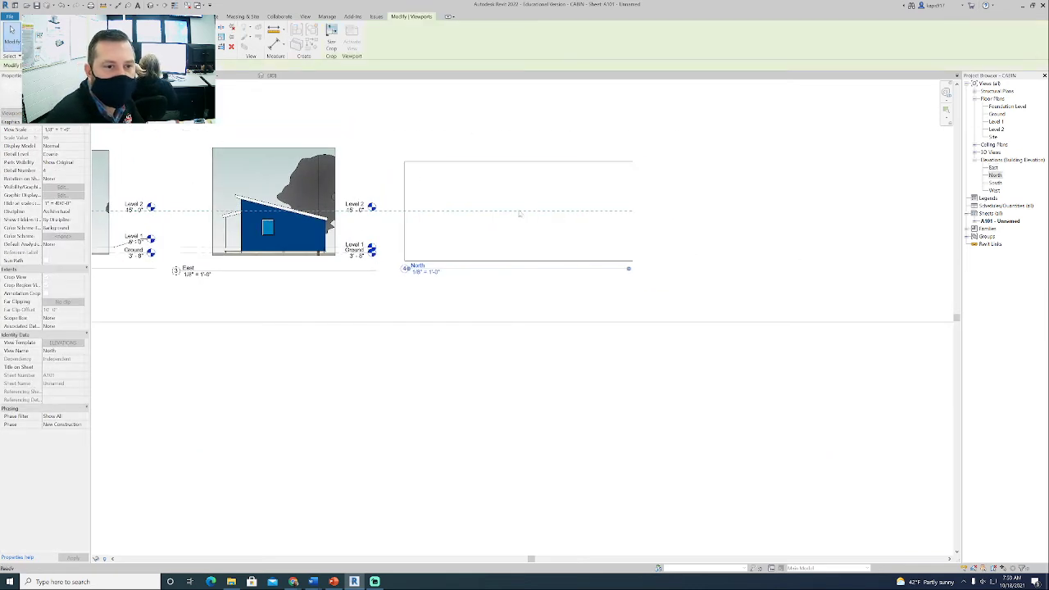
left_click(466, 312)
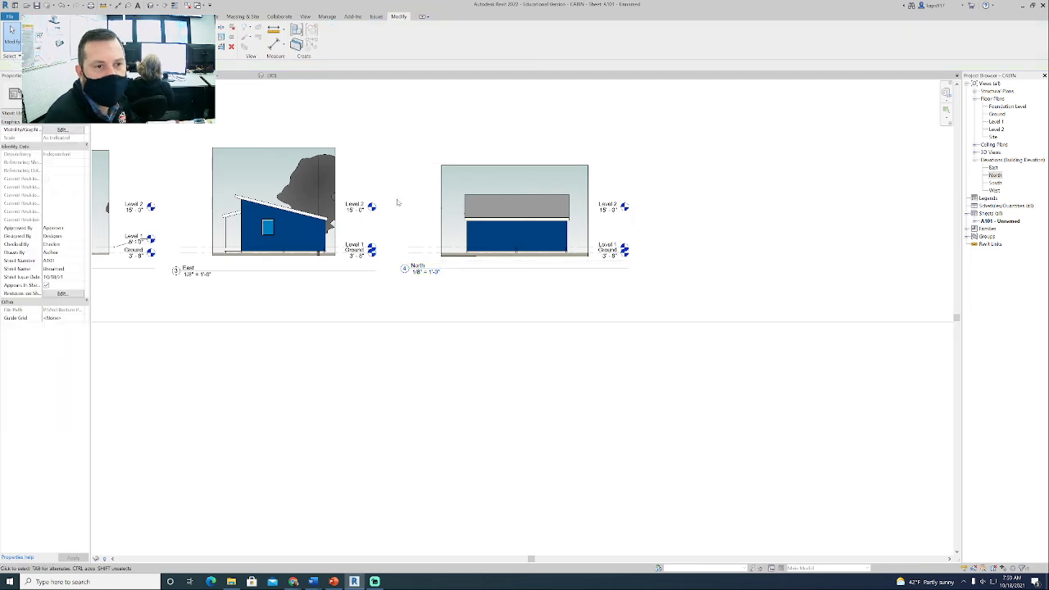
- Activate the North view and raise its bottom crop edge slightly to match the thin ground strip of the East view
scroll(398, 202, "up", 5)
left_click(545, 318)
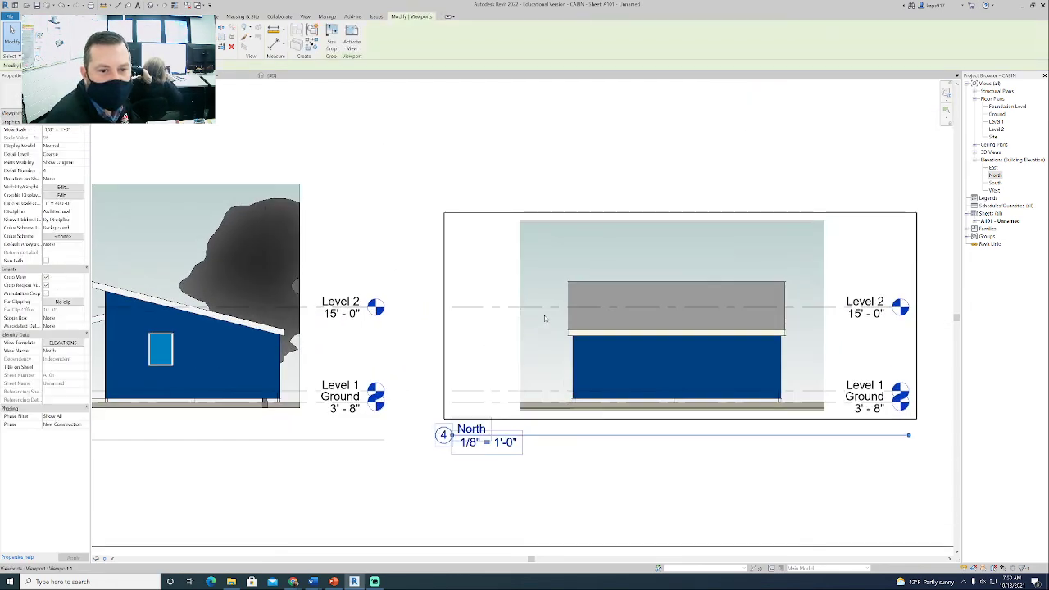
right_click(545, 318)
left_click(584, 347)
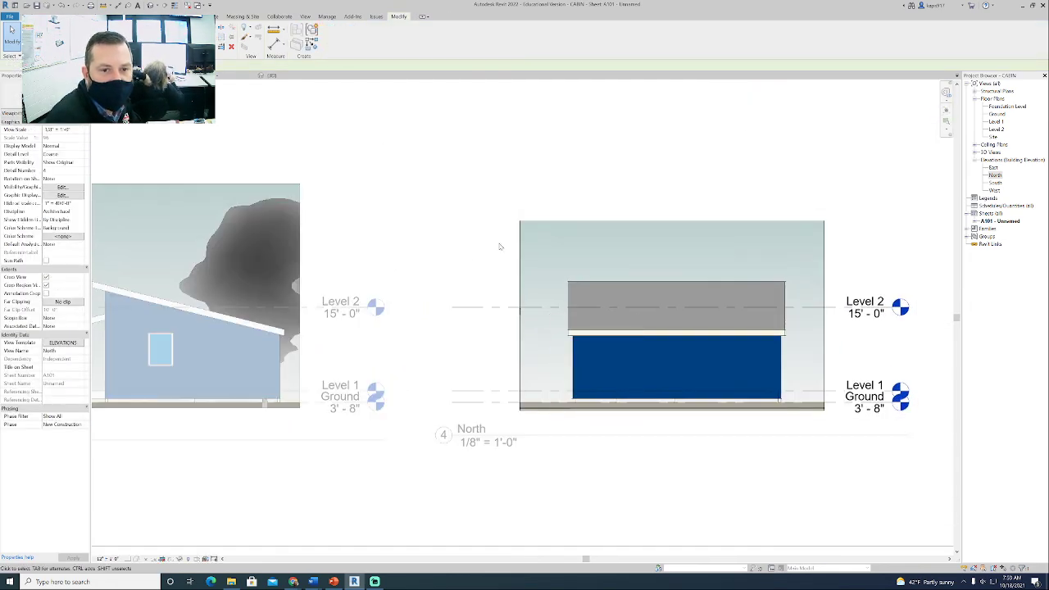
left_click(546, 408)
left_click(672, 412)
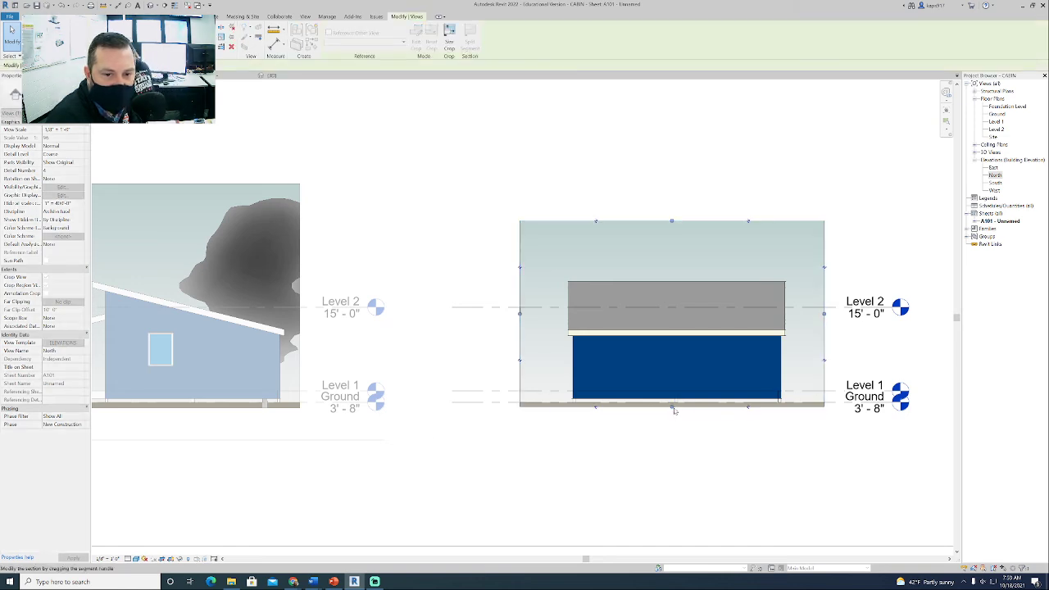
left_click(673, 410)
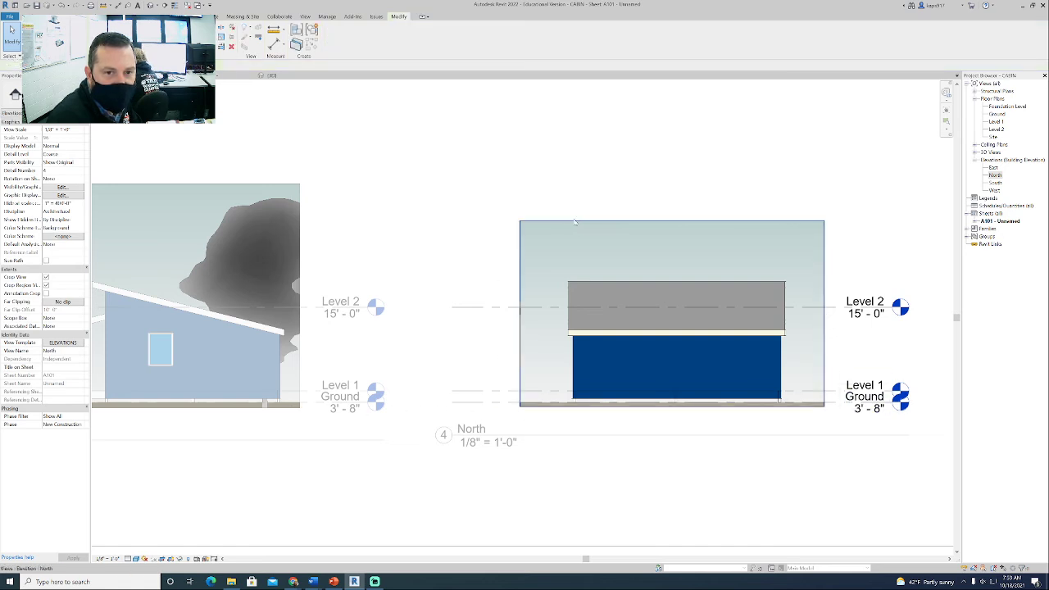
- Raise the North view's top crop edge to about the height of the East view's and deactivate the view
left_click(673, 221)
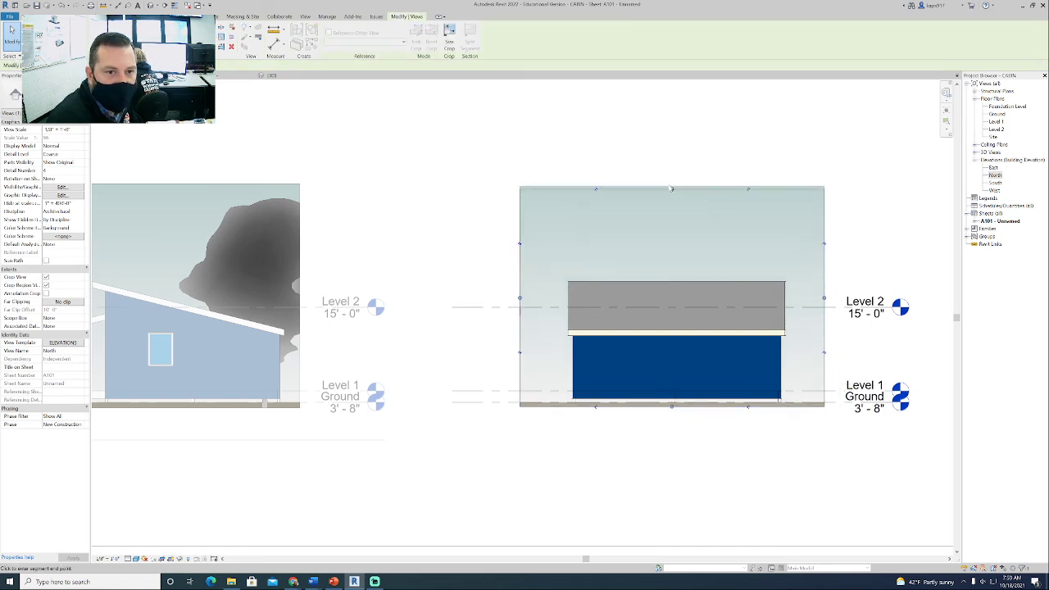
left_click(669, 180)
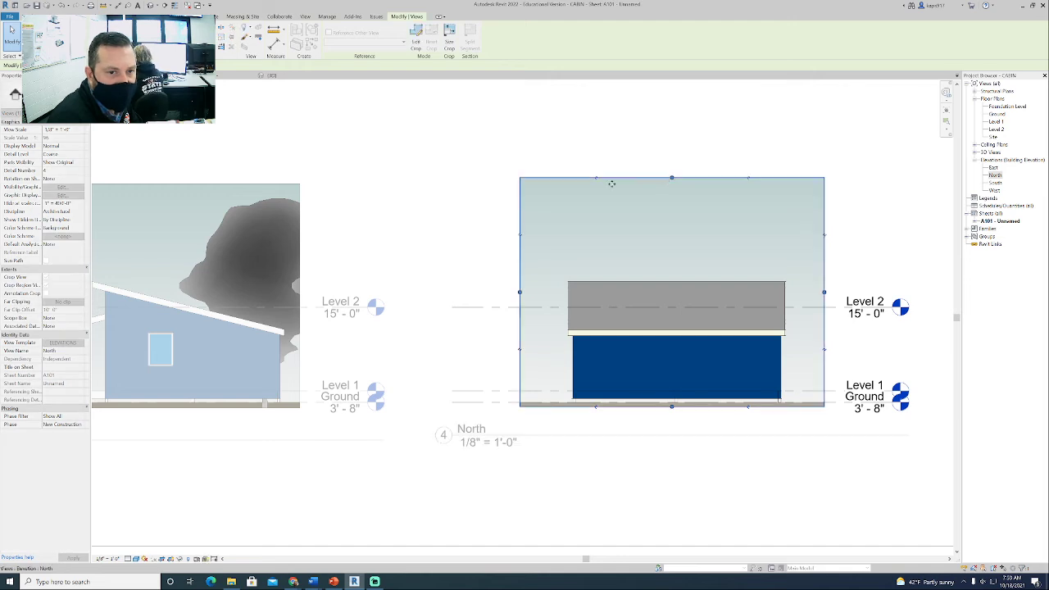
right_click(435, 199)
left_click(462, 232)
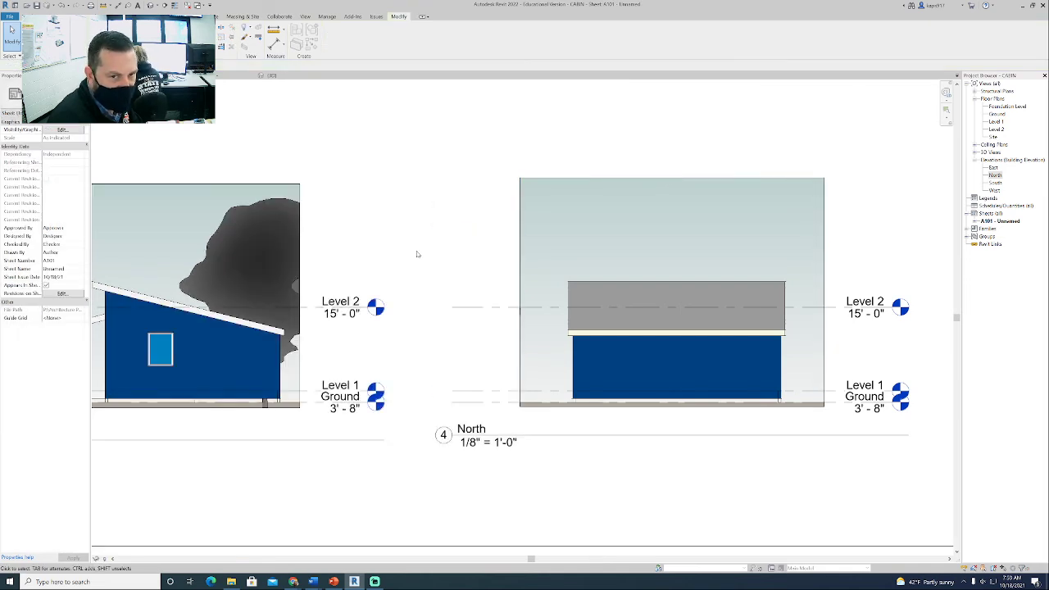
- Activate the North view, hide its crop region border, and deactivate the view
left_click(559, 255)
right_click(559, 255)
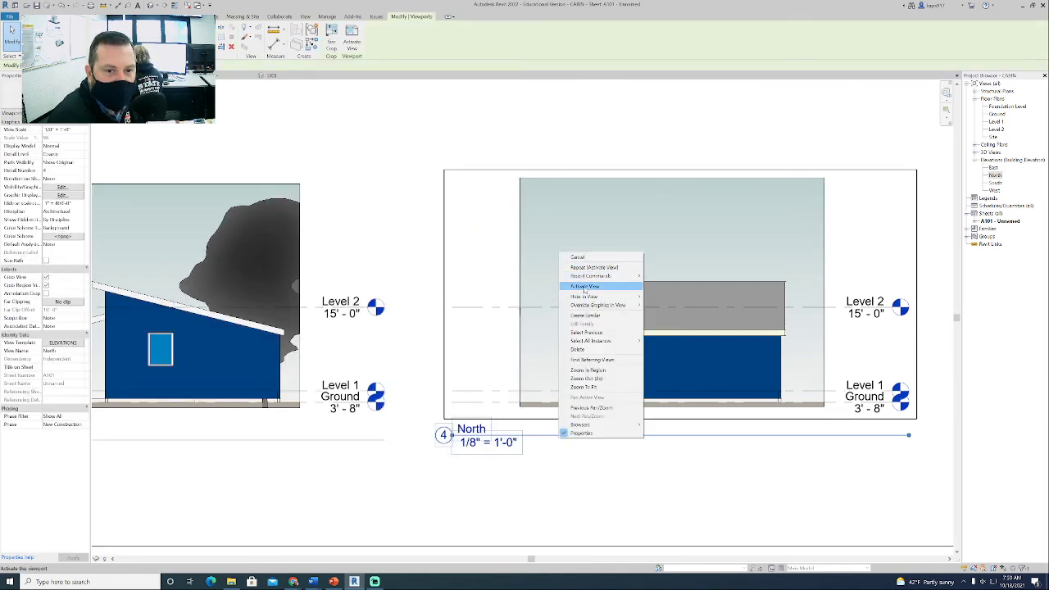
left_click(557, 284)
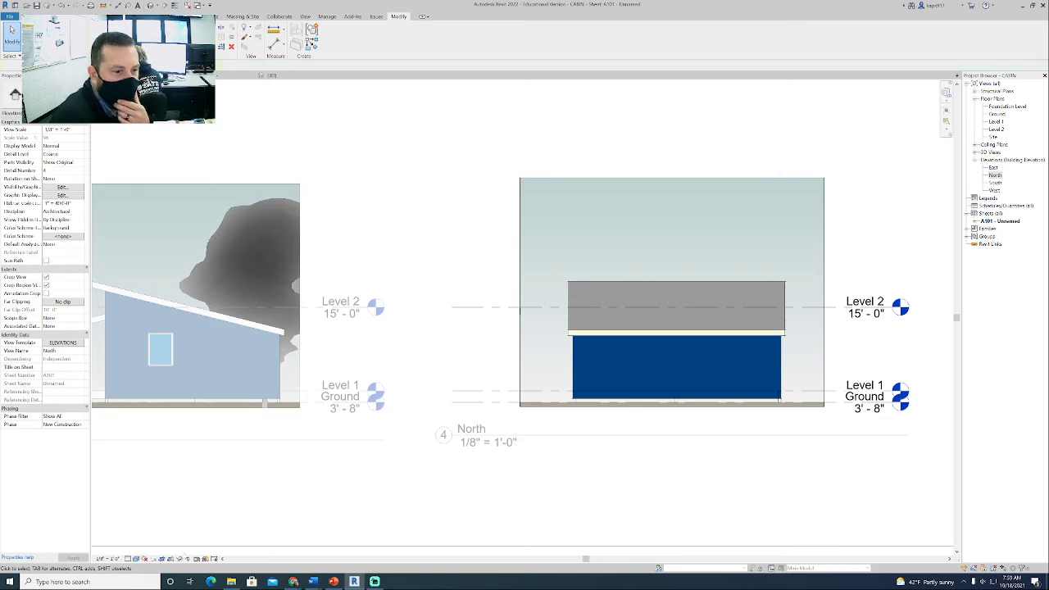
right_click(371, 288)
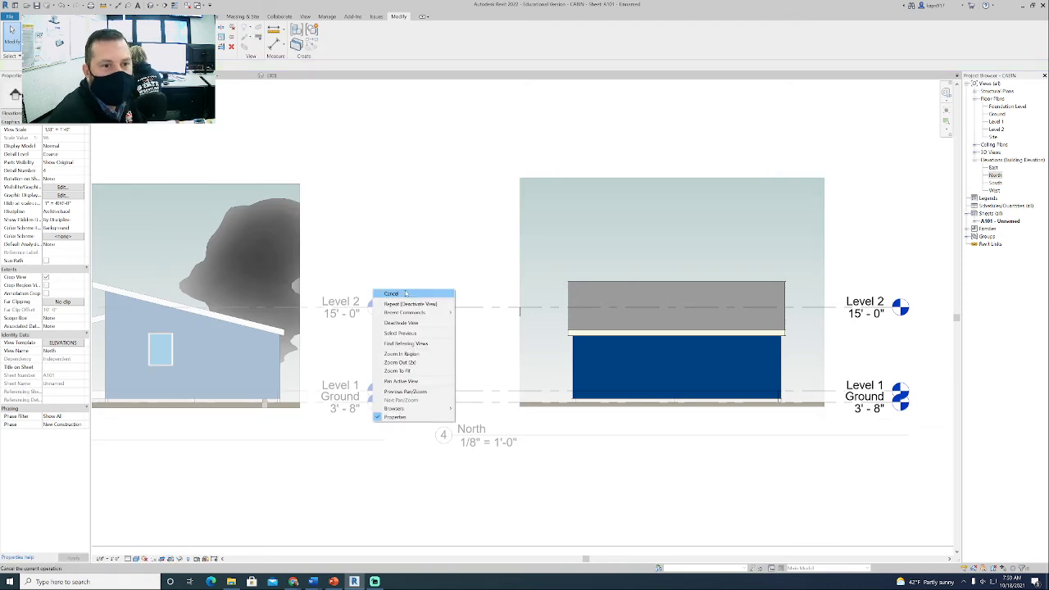
left_click(402, 324)
- Activate the East view, hide its crop region border, and deactivate the view
left_click(276, 228)
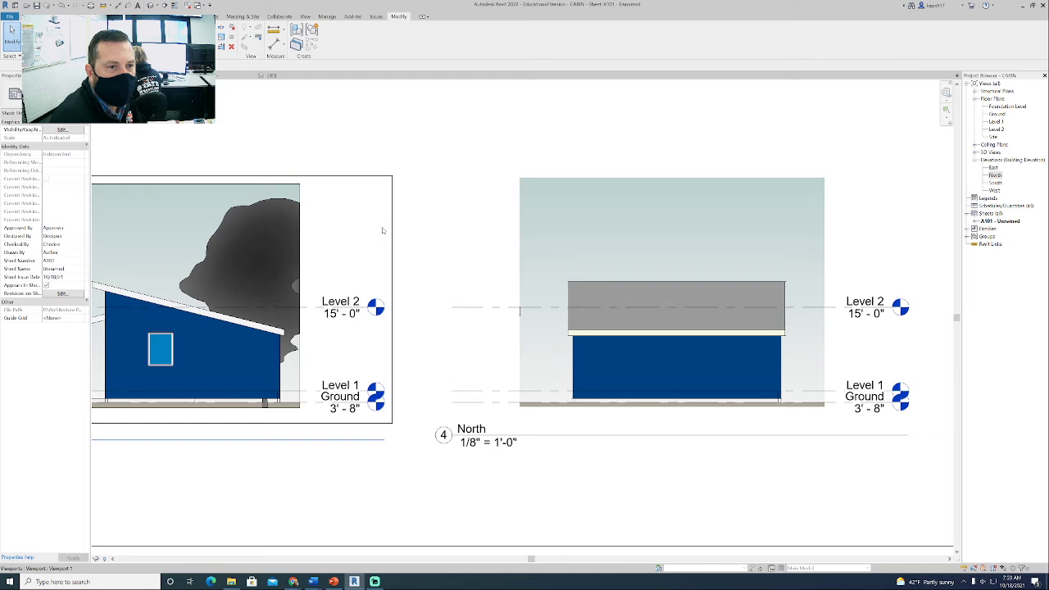
right_click(274, 225)
left_click(300, 259)
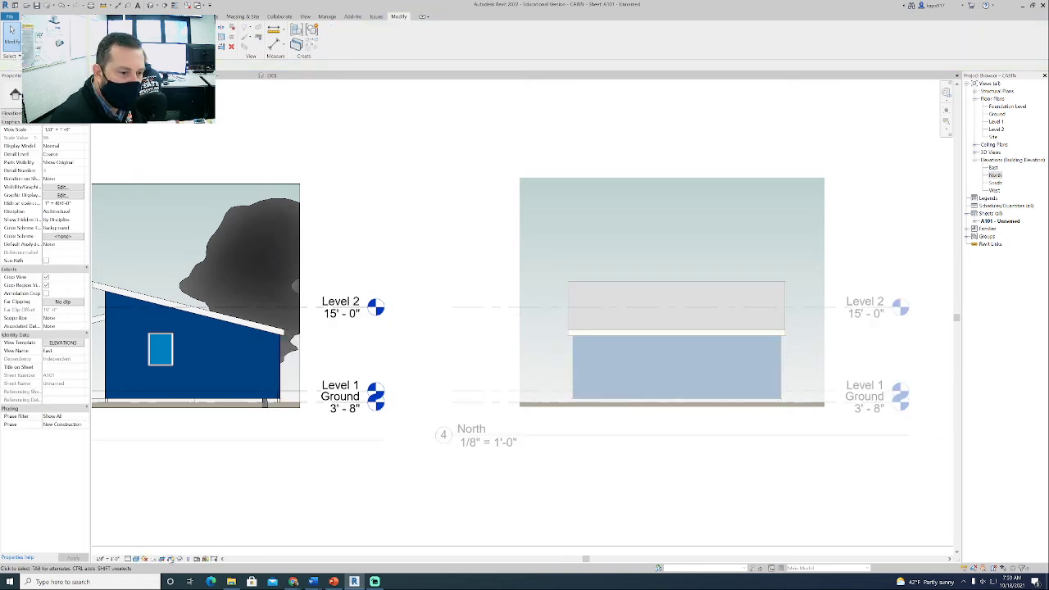
right_click(363, 236)
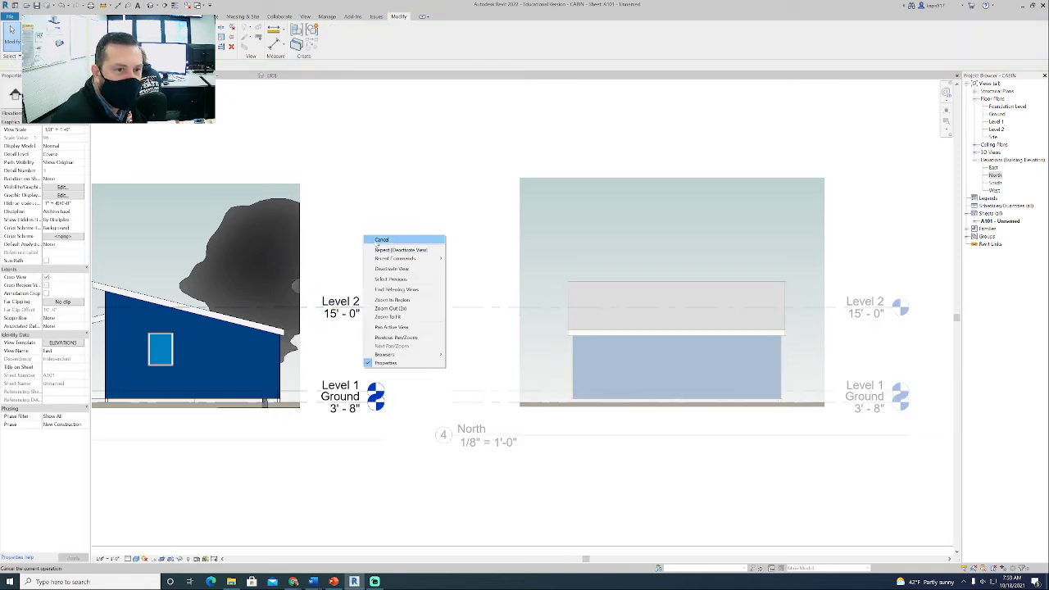
left_click(399, 269)
- Move the West elevation viewport from outside the sheet into the elevation row, beside the North elevation
middle_click_drag(439, 317, 421, 251)
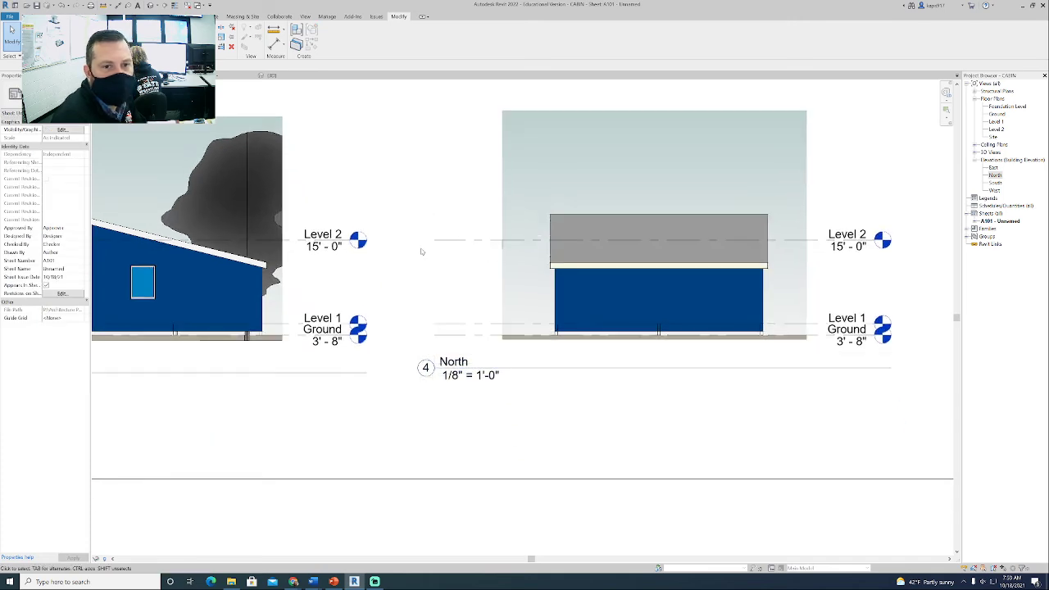
scroll(417, 304, "down", 1)
scroll(416, 305, "down", 3)
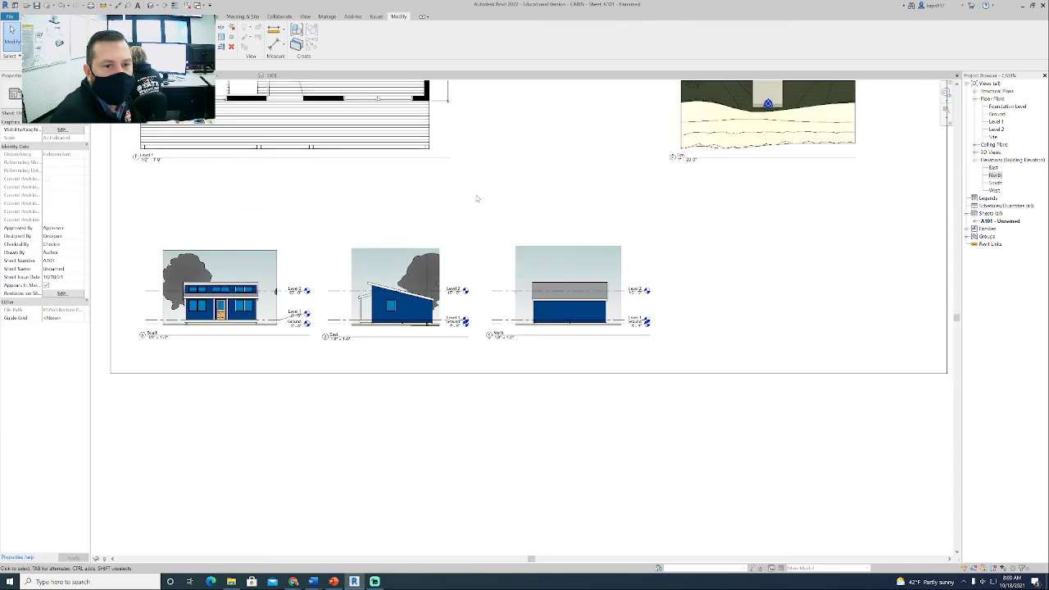
scroll(662, 311, "down", 3)
middle_click_drag(703, 341, 532, 366)
scroll(643, 413, "down", 3)
left_click(786, 400)
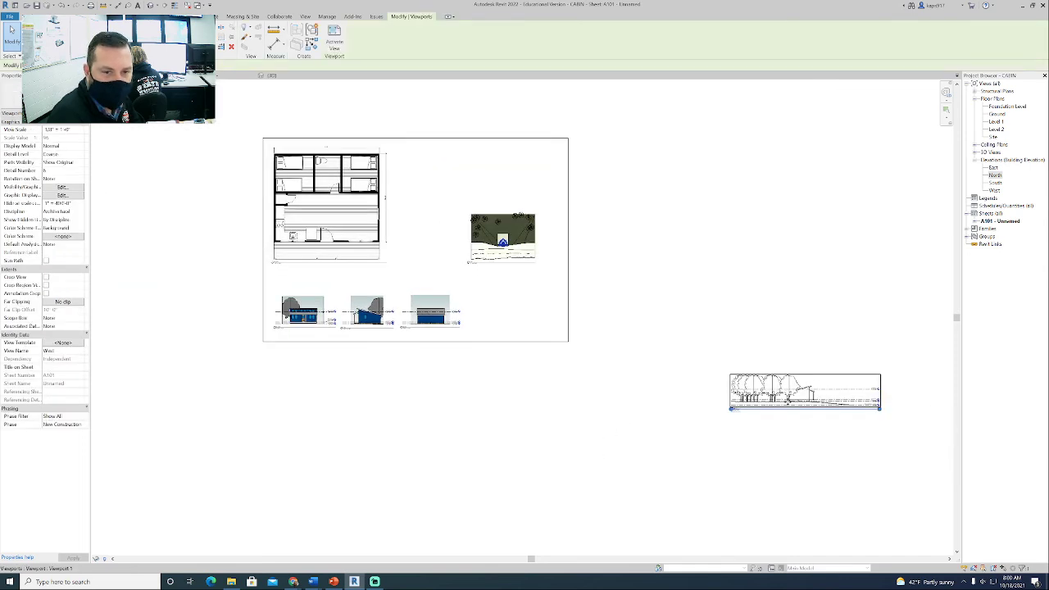
left_click_drag(787, 400, 525, 323)
- Activate the West view and assign the ELEVATIONS view template to it
right_click(519, 322)
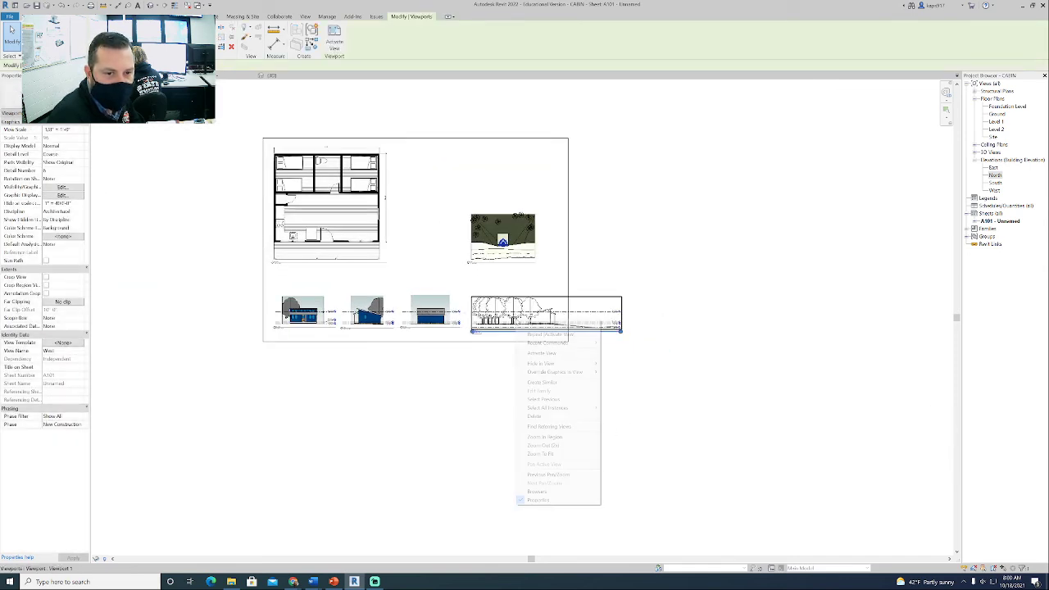
left_click(545, 353)
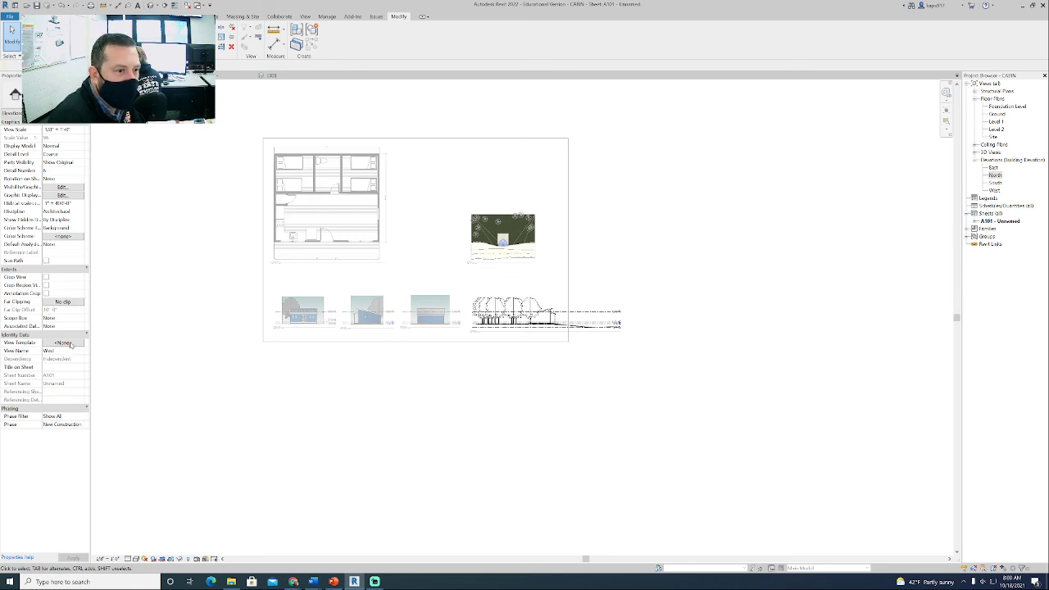
left_click(69, 344)
left_click(415, 290)
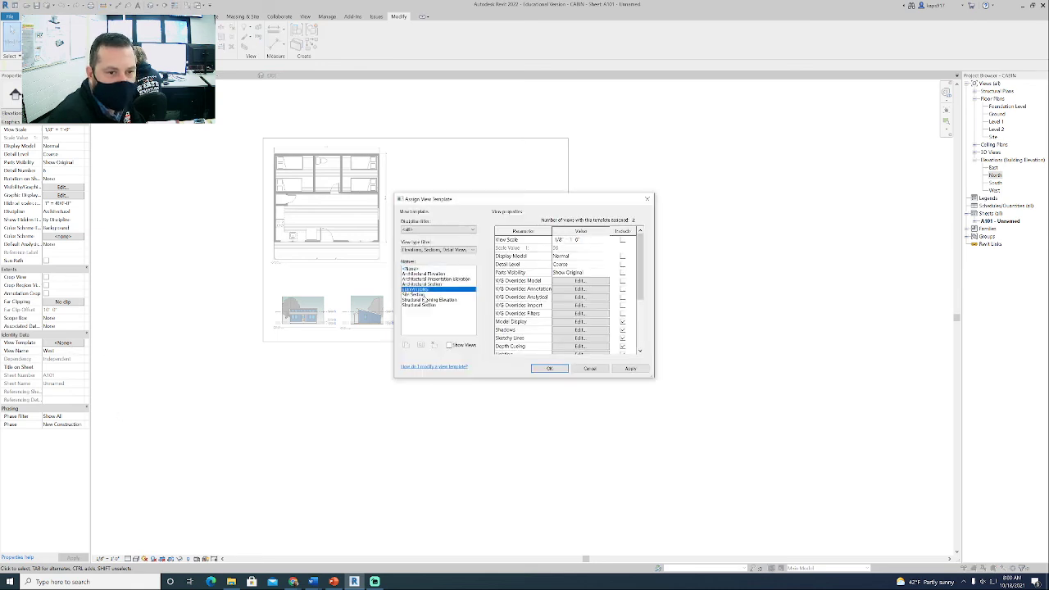
left_click(547, 369)
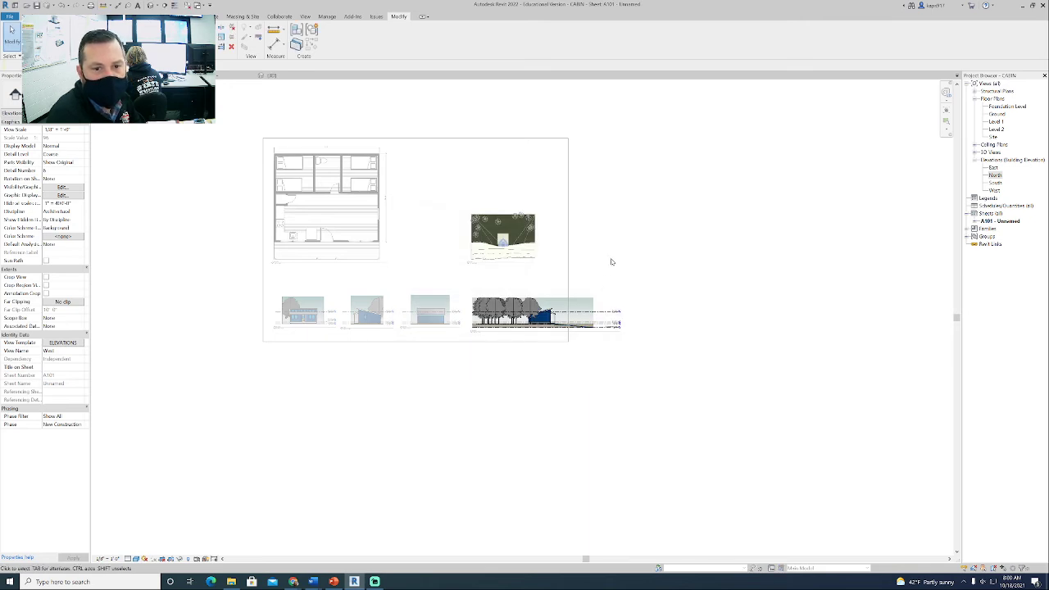
- Turn on the West view's crop region and tighten all its edges around the cabin, trimming the ground and the outlying trees
scroll(532, 324, "up", 5)
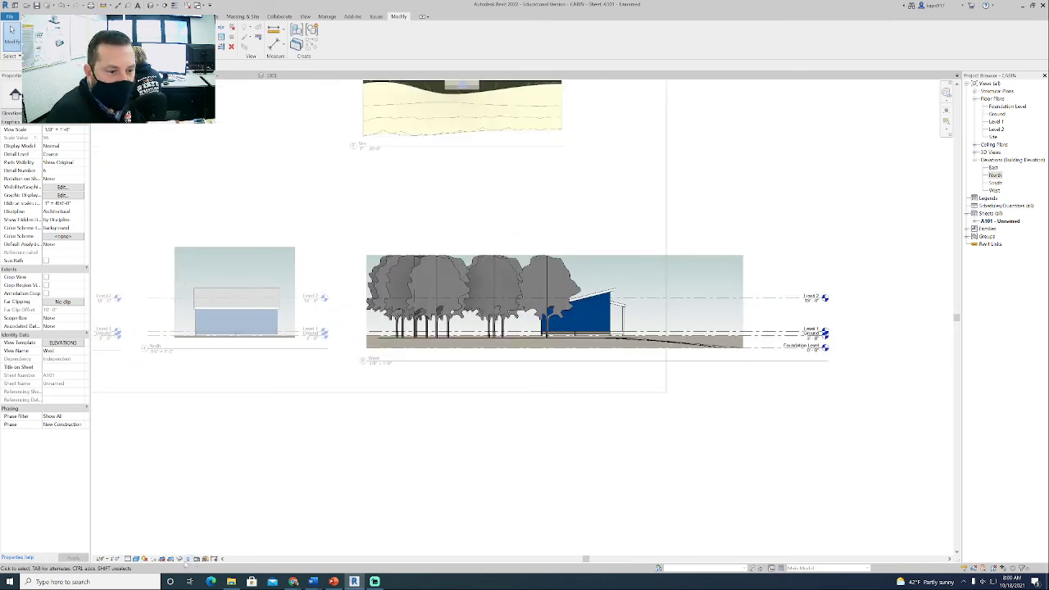
left_click(575, 358)
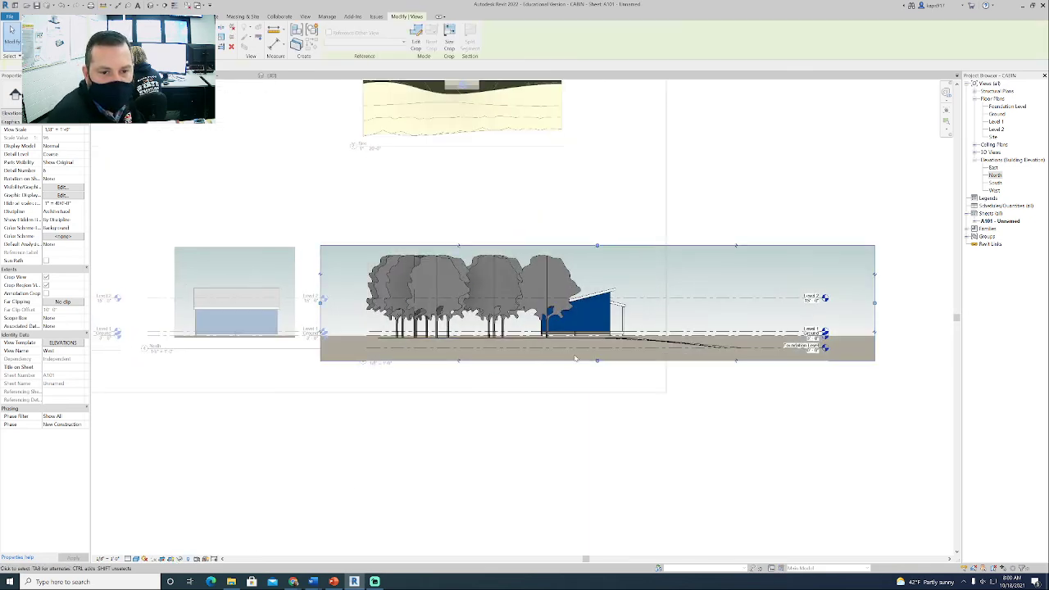
left_click_drag(597, 363, 593, 336)
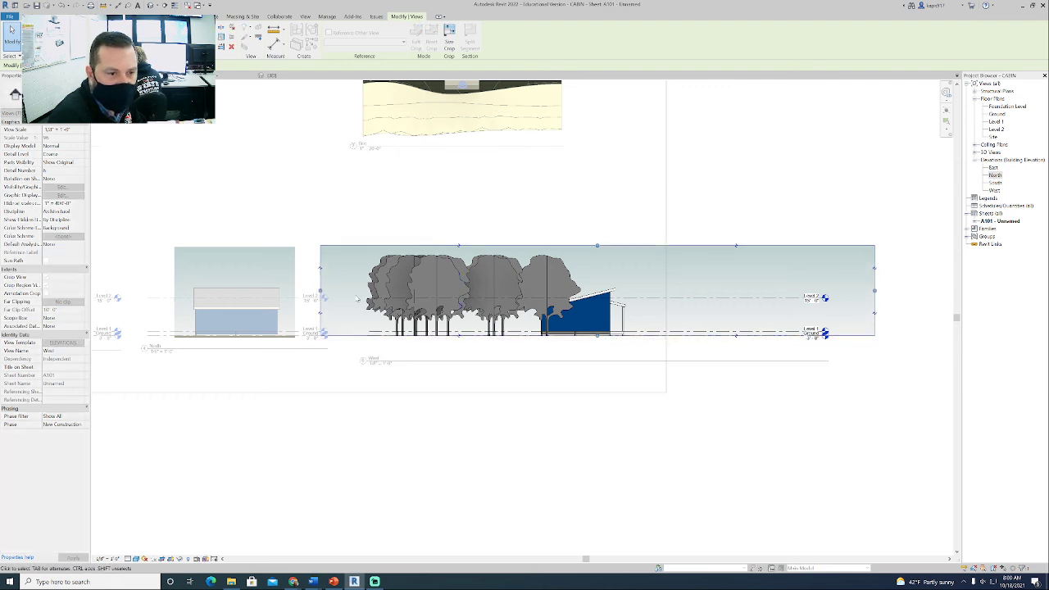
left_click_drag(320, 291, 525, 291)
mouse_move(701, 246)
left_mouse_down()
mouse_move(702, 257)
mouse_move(701, 248)
left_mouse_up()
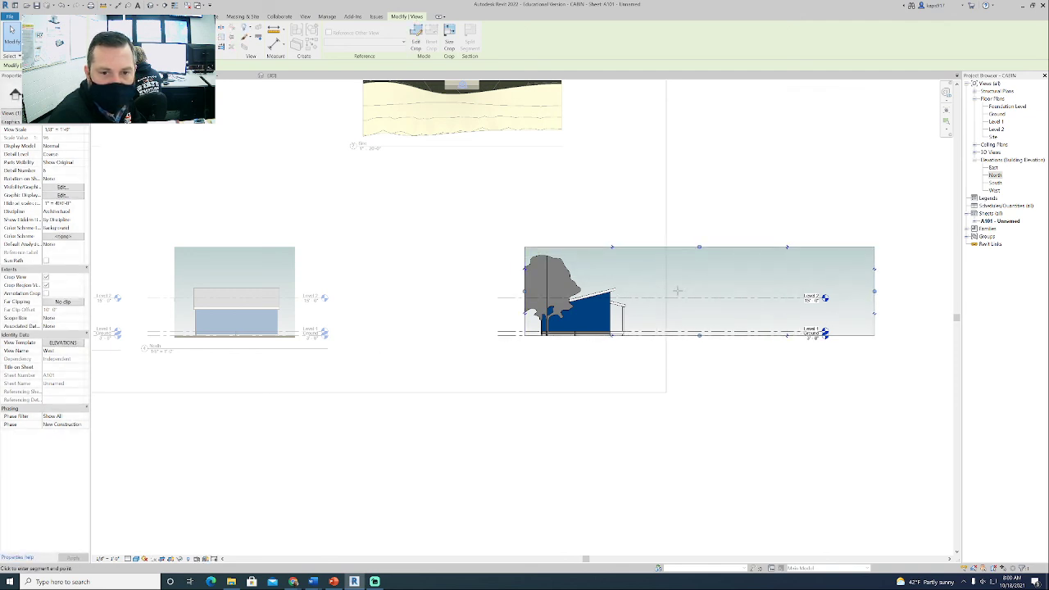
left_click_drag(876, 292, 645, 292)
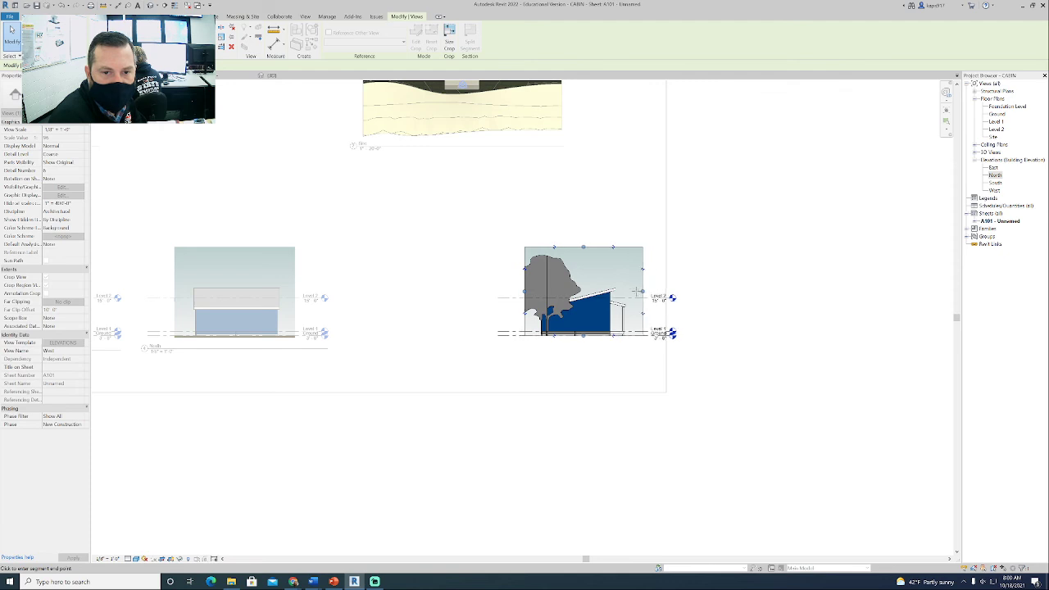
- Hide the tree overlapping the cabin as an element in the West view and deactivate the view
left_click(564, 281)
right_click(571, 276)
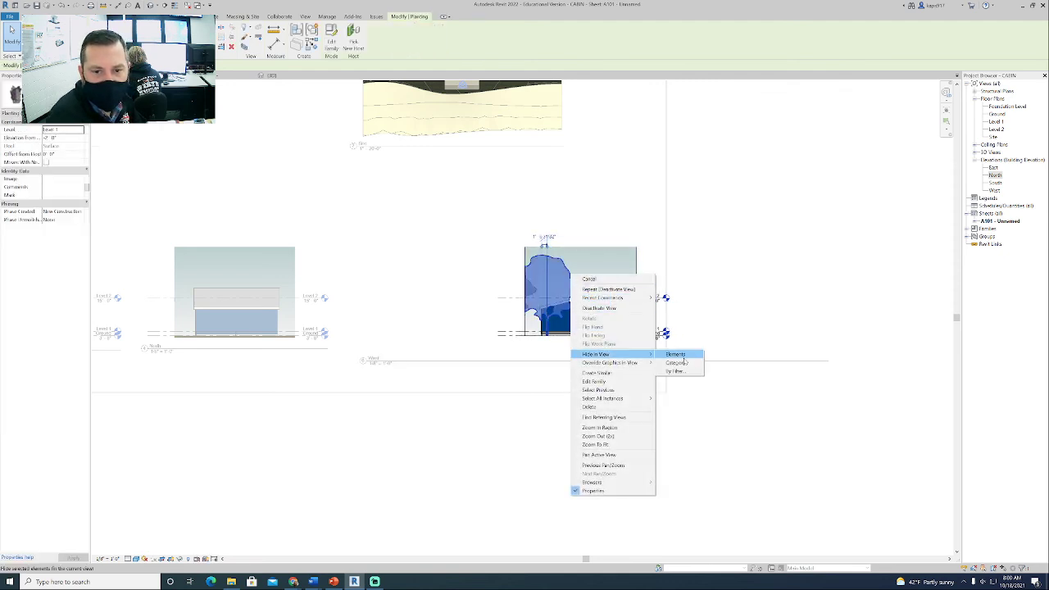
left_click(685, 356)
right_click(579, 285)
left_click(598, 310)
left_click(606, 307)
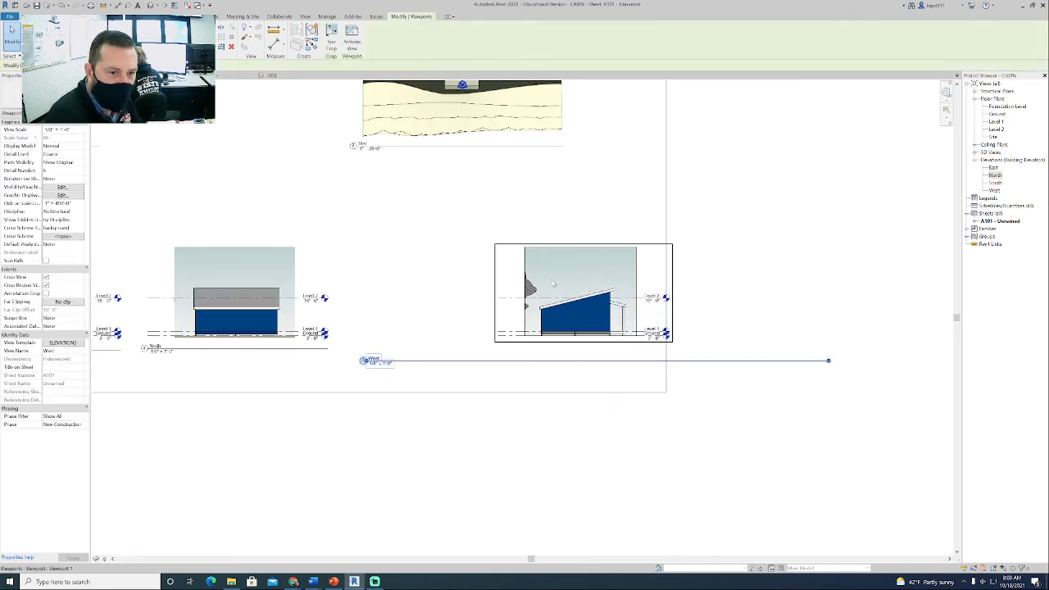
- Delete the West viewport and place the West elevation on the sheet again, aligned with the North elevation
key("Delete")
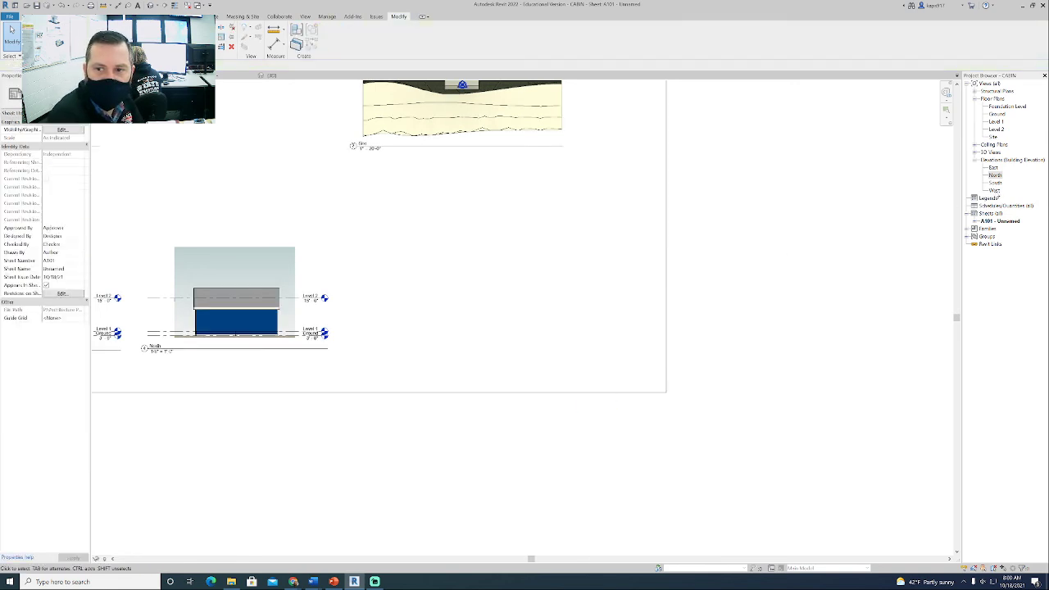
left_click_drag(995, 191, 518, 267)
left_click(479, 297)
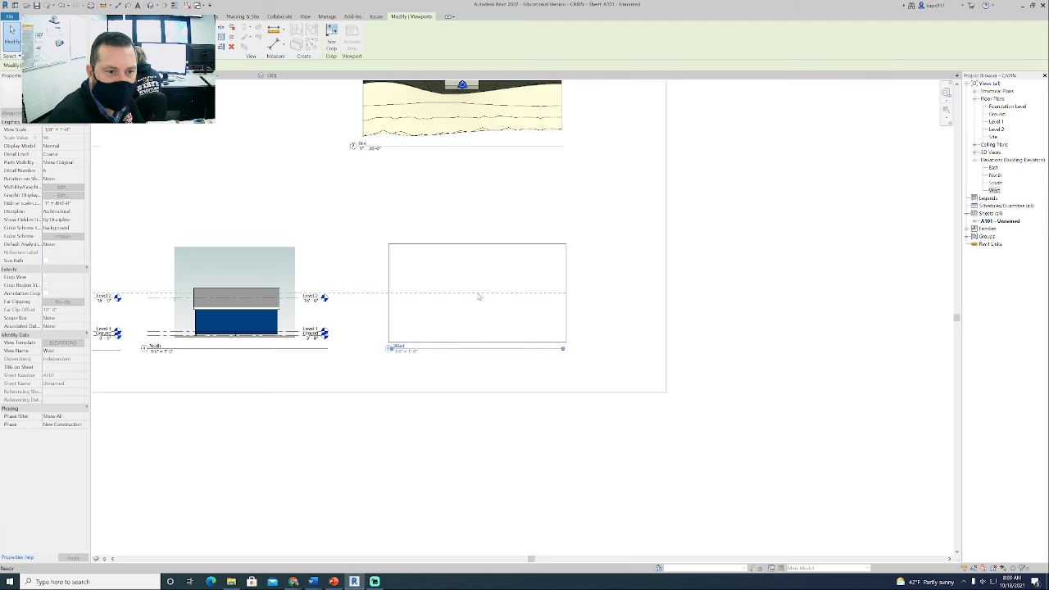
left_click(440, 374)
- Shift the West, North and East elevation viewports sideways to space the four elevations evenly along the row
scroll(443, 378, "down", 4)
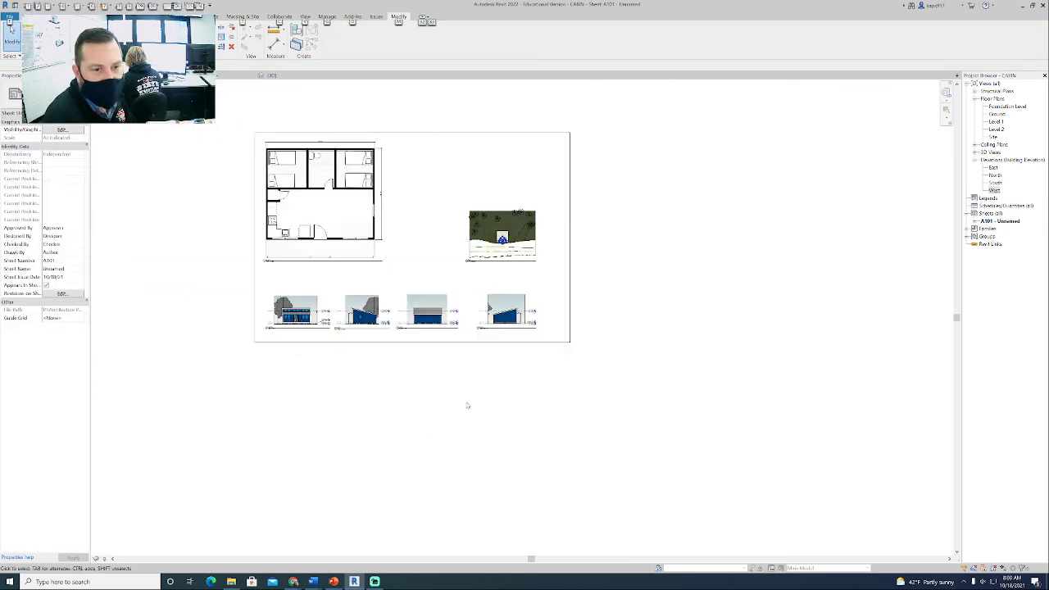
middle_click_drag(467, 405, 527, 404)
left_click(578, 312)
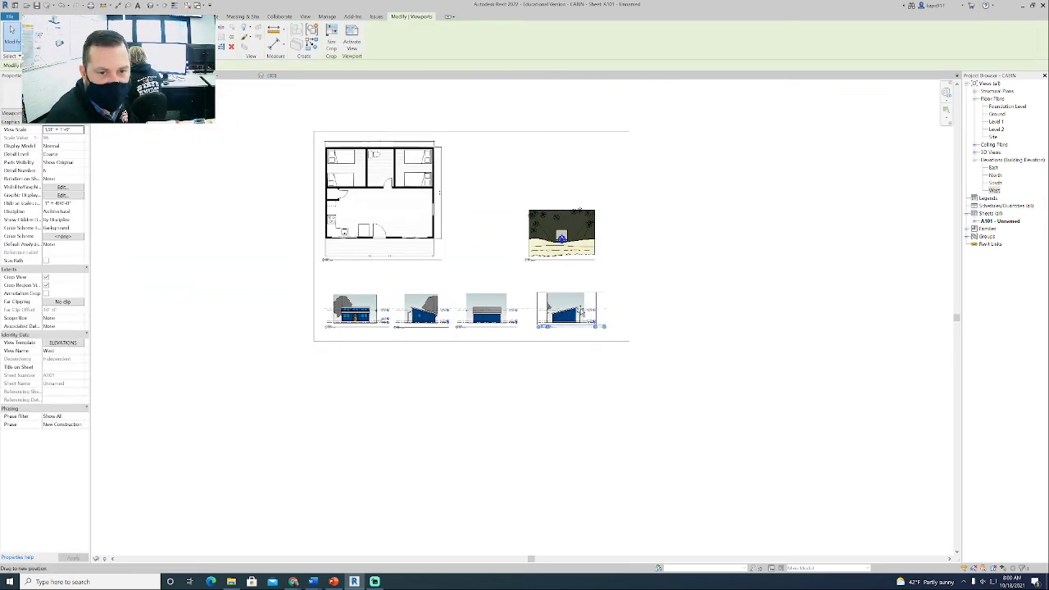
left_click_drag(581, 312, 584, 311)
left_click_drag(496, 310, 513, 311)
left_click(442, 313)
left_click_drag(442, 312, 452, 312)
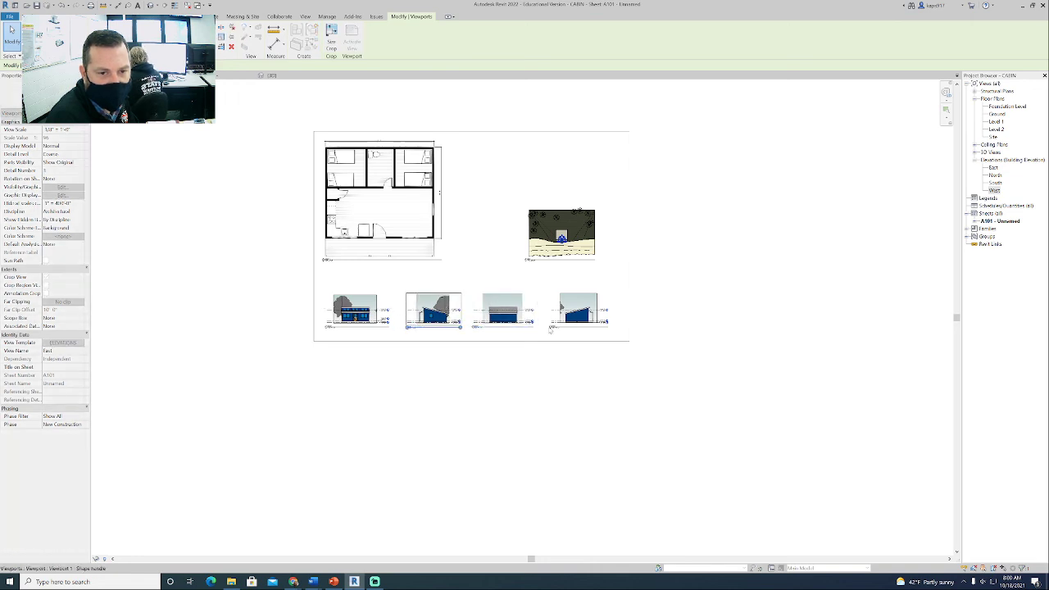
- Select all four elevation viewports and nudge them together slightly down the sheet, then clear the selection
left_click(614, 336)
left_click_drag(619, 336, 323, 288)
key("Down")
key("Down")
key("Down")
key("Down")
key("Down")
key("Down")
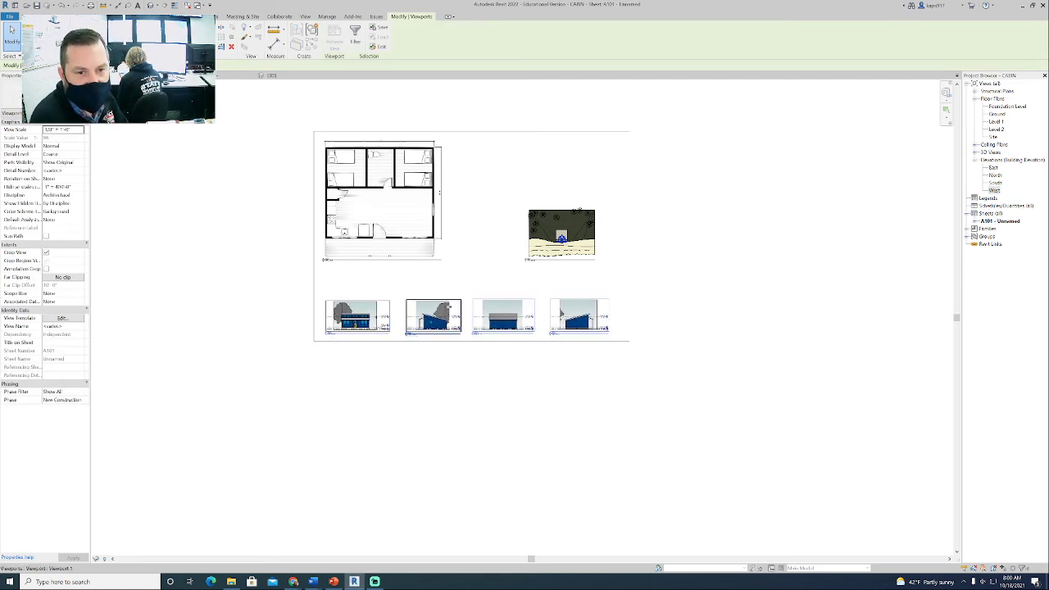
scroll(449, 306, "up", 4)
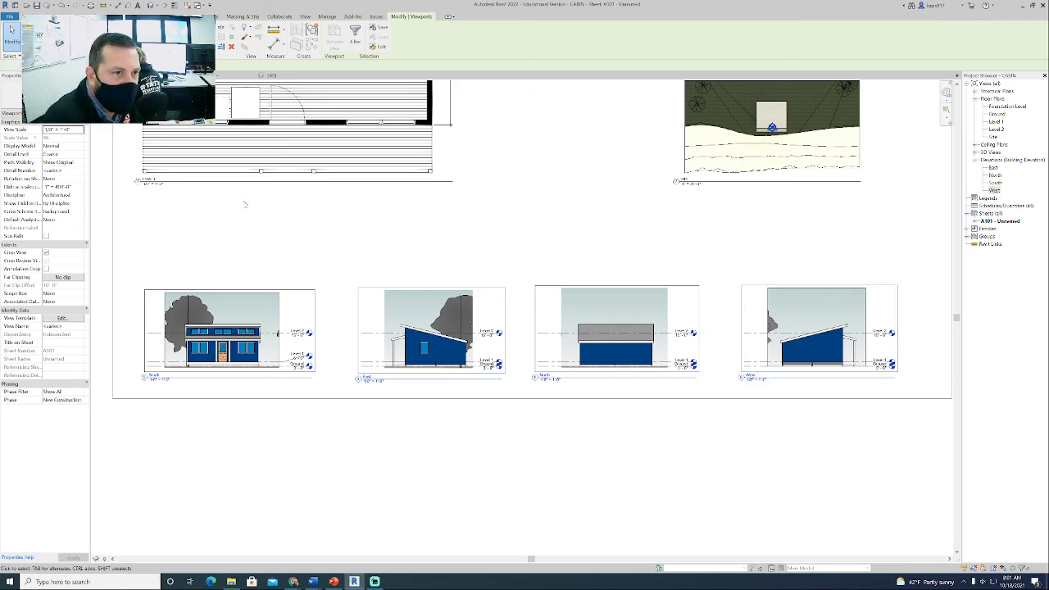
left_click(247, 203)
- Draw a horizontal detail line as a guide from the South elevation's upper corner across to beyond the West elevation
left_click(181, 16)
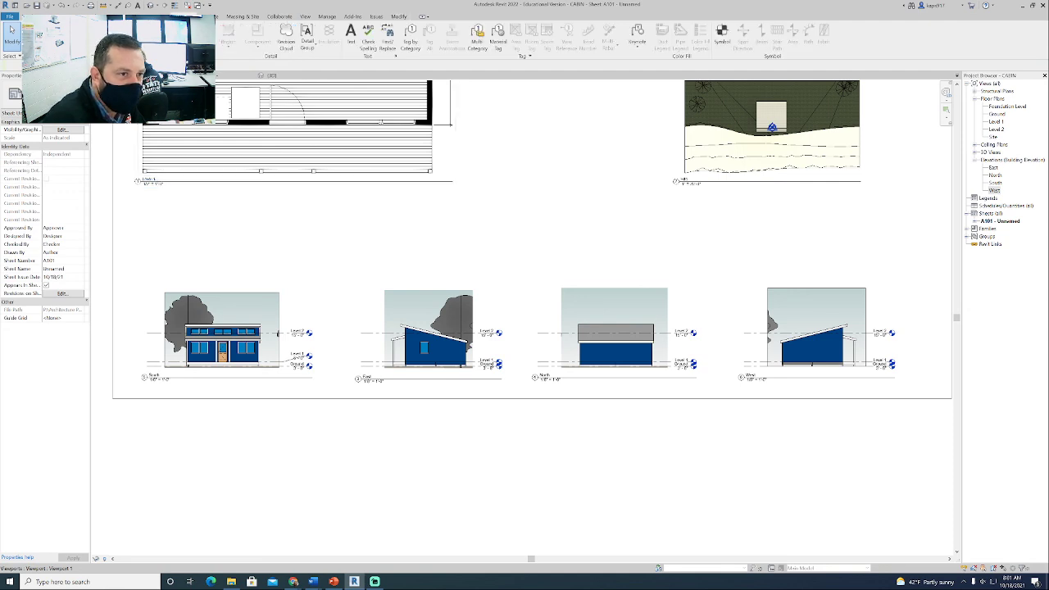
left_click(205, 34)
left_click(164, 293)
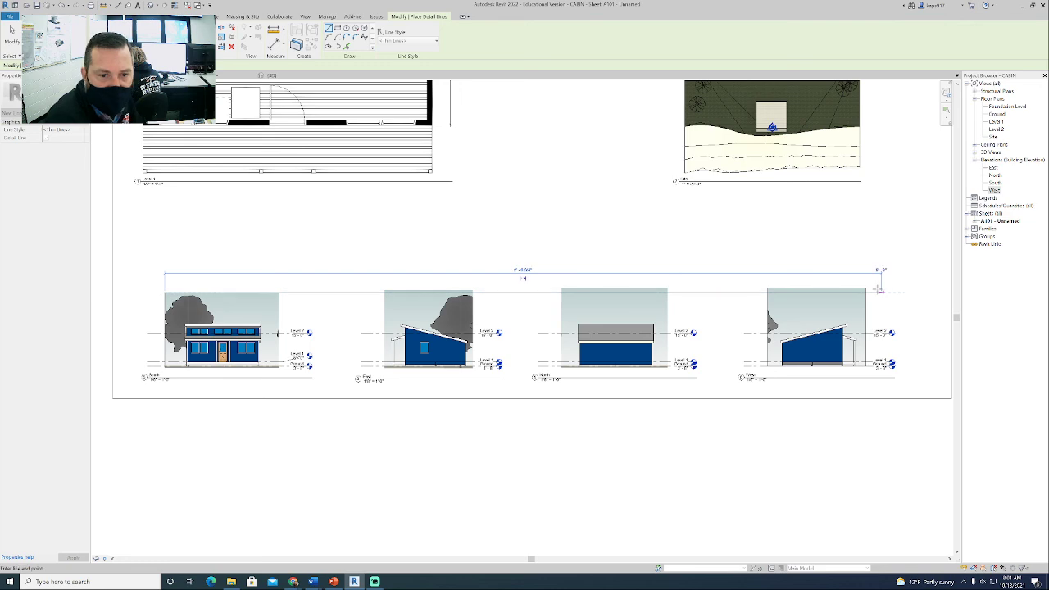
key("Escape")
key("Escape")
- Activate the East view, show its crop region, and lower the upper crop edge to the guide line
left_click(422, 309)
right_click(419, 305)
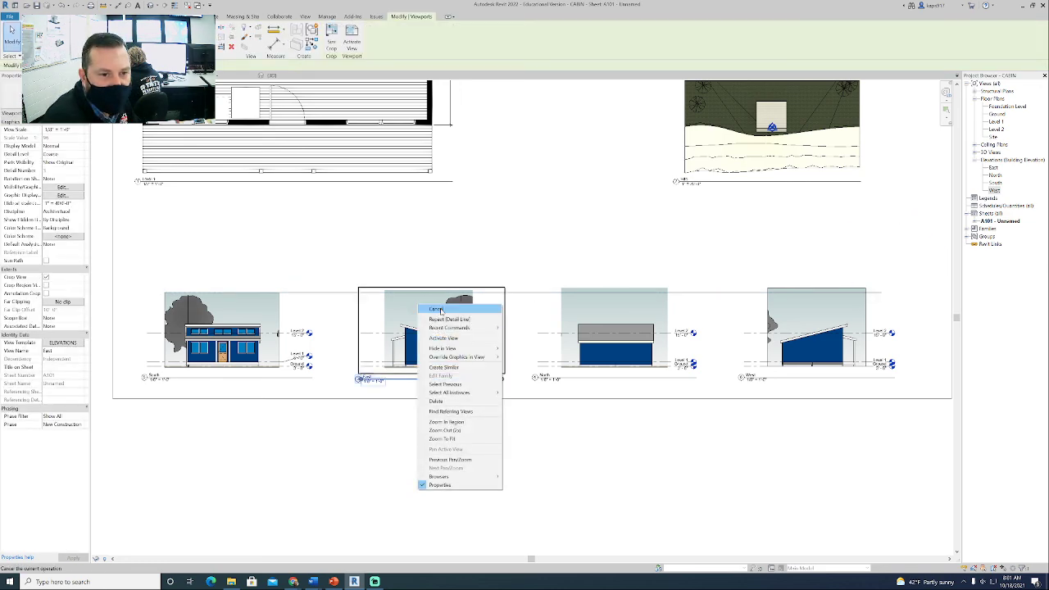
left_click(441, 311)
scroll(522, 315, "up", 2)
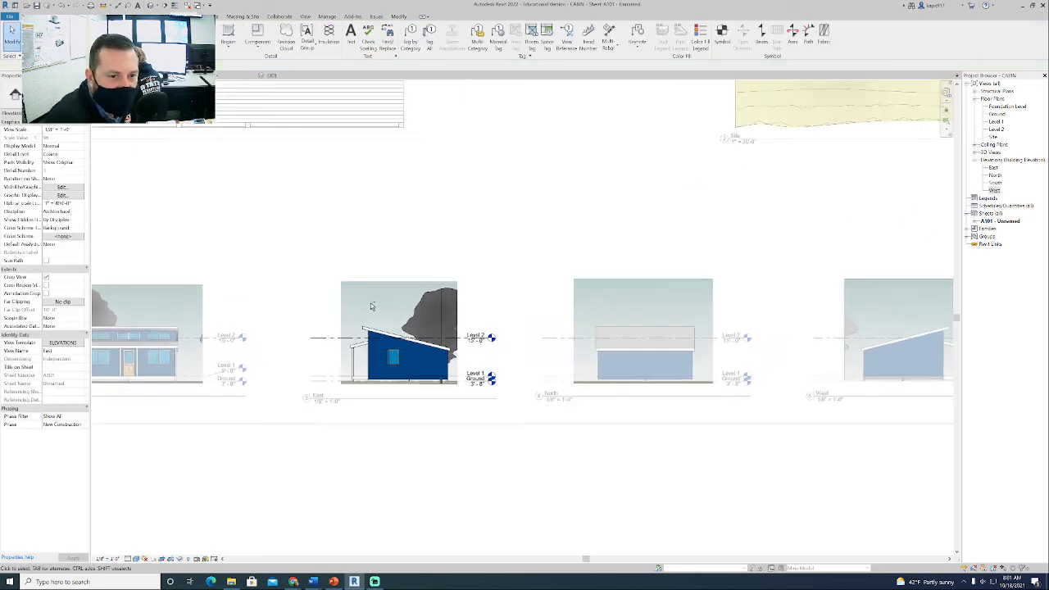
scroll(372, 307, "up", 5)
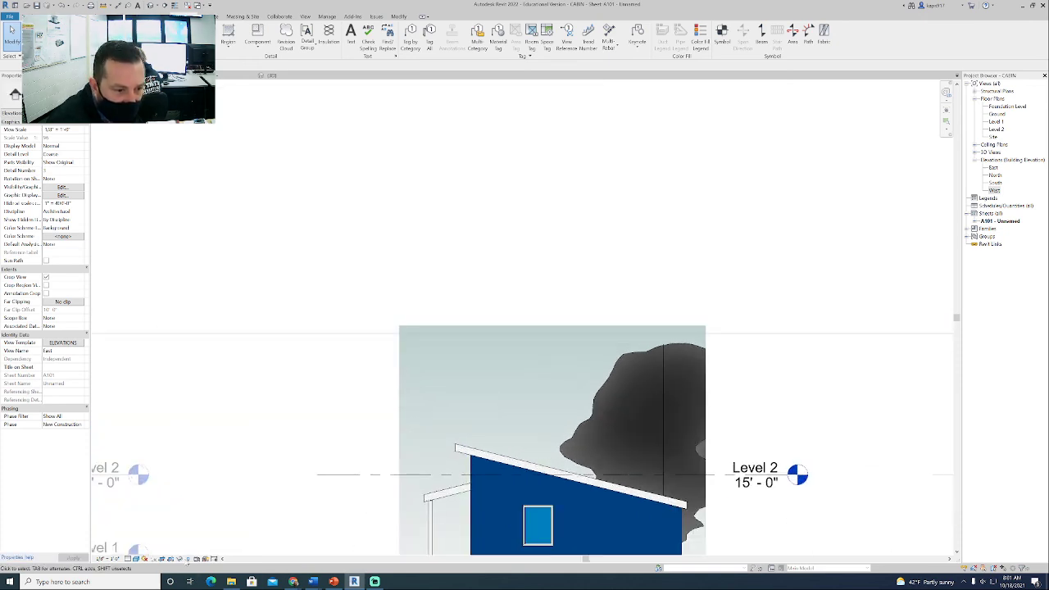
left_click(529, 328)
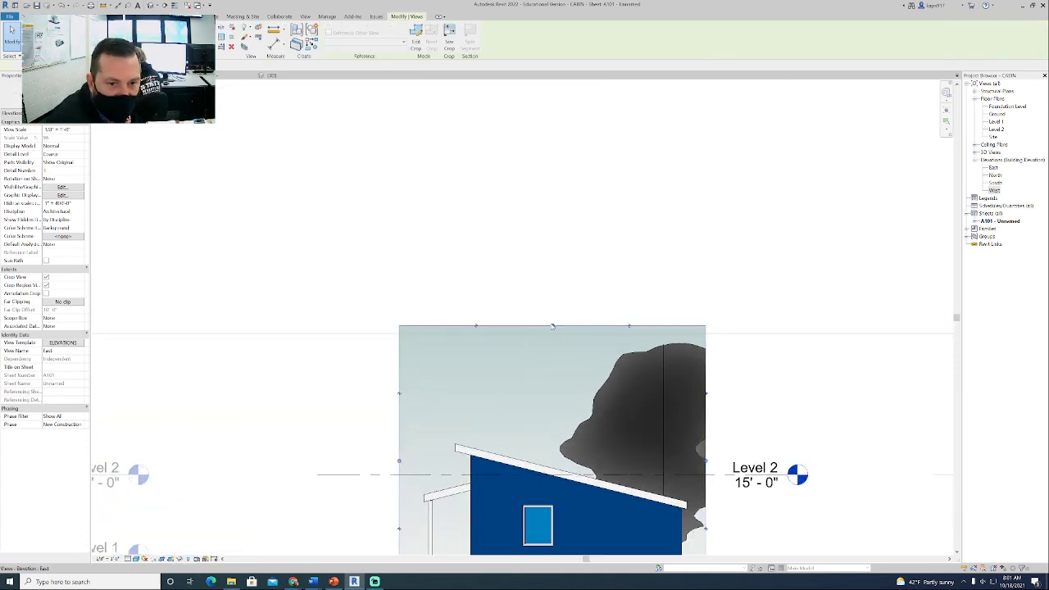
left_click_drag(552, 325, 553, 334)
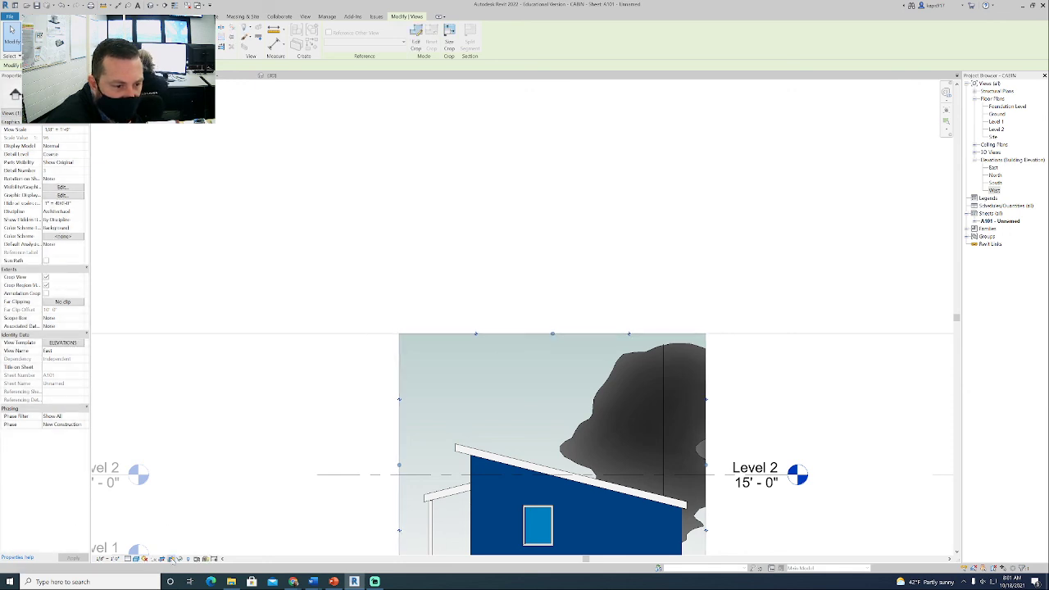
- Hide the East view's crop region border and deactivate the view
left_click(180, 498)
right_click(239, 426)
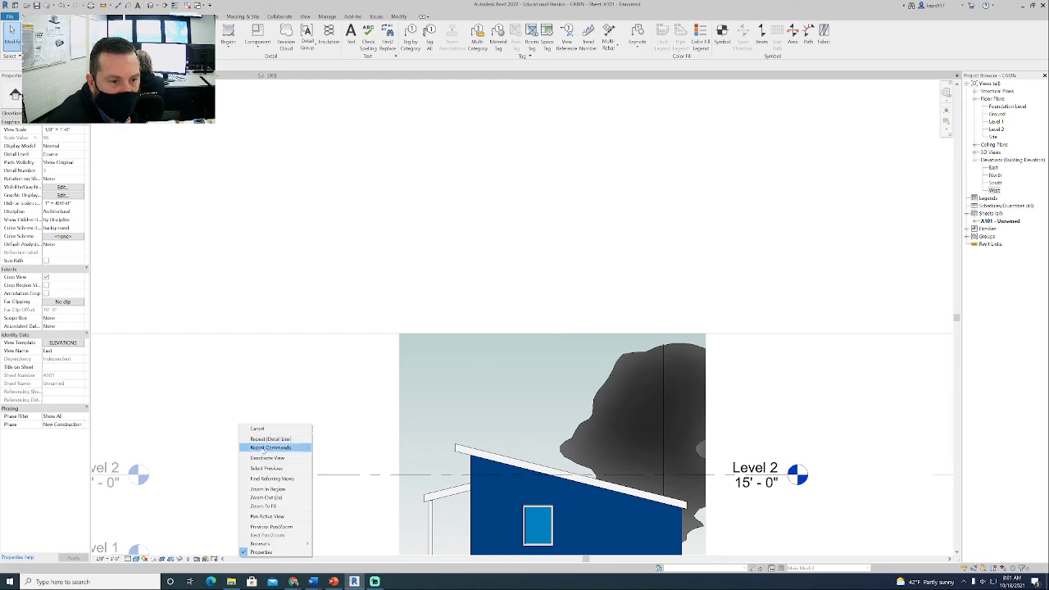
left_click(262, 456)
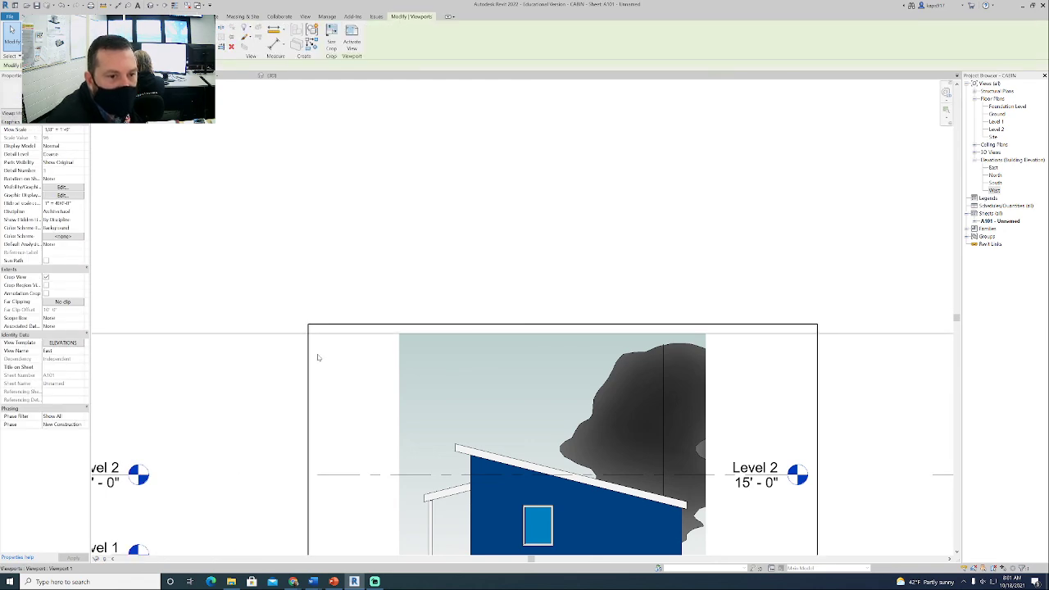
- Delete the detail guide line running across the elevation row
left_click(276, 323)
scroll(400, 221, "down", 4)
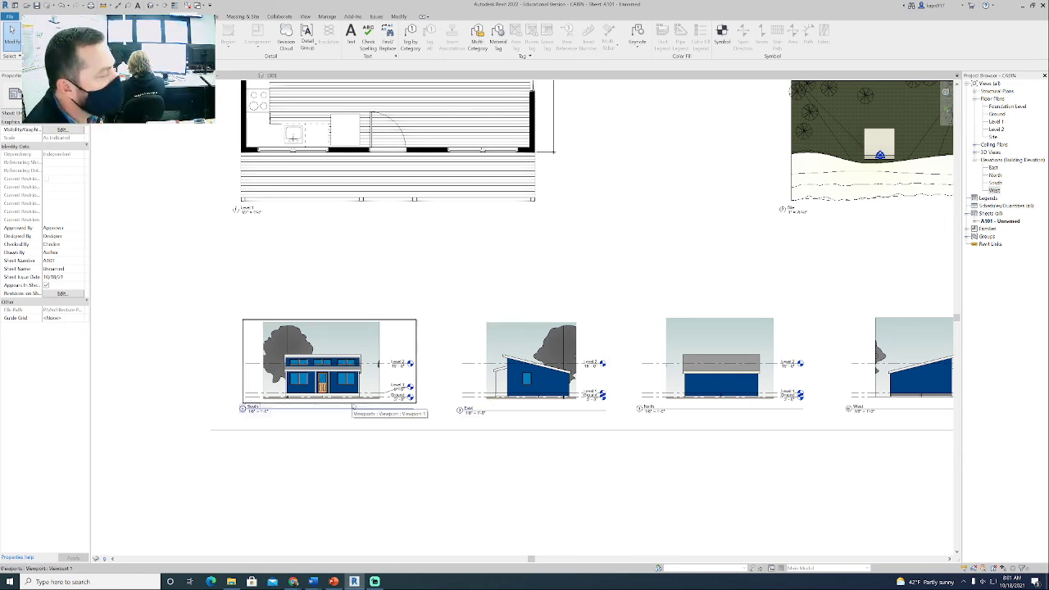
scroll(478, 484, "down", 5)
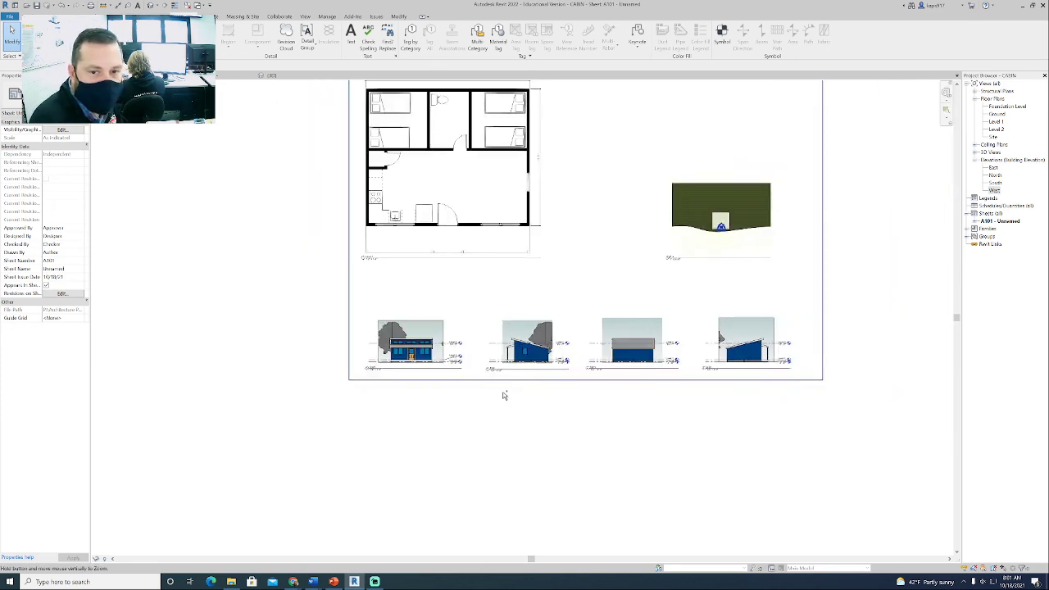
- Move the Level 1 floor plan inward from the sheet corner and lower the site plan viewport slightly
left_click(429, 198)
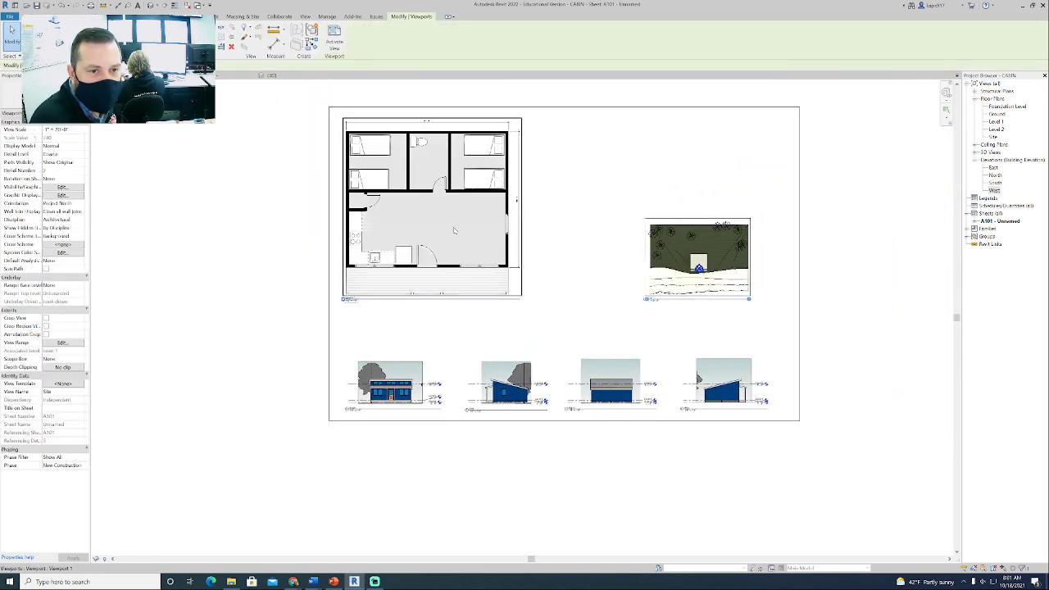
left_click(715, 262)
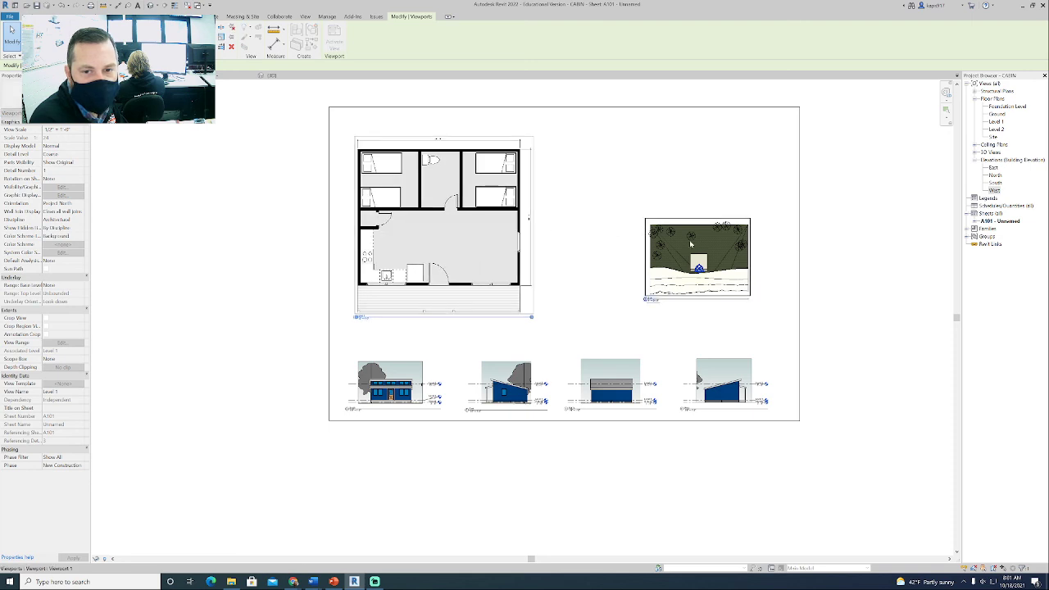
left_click_drag(715, 261, 715, 275)
left_click(669, 362)
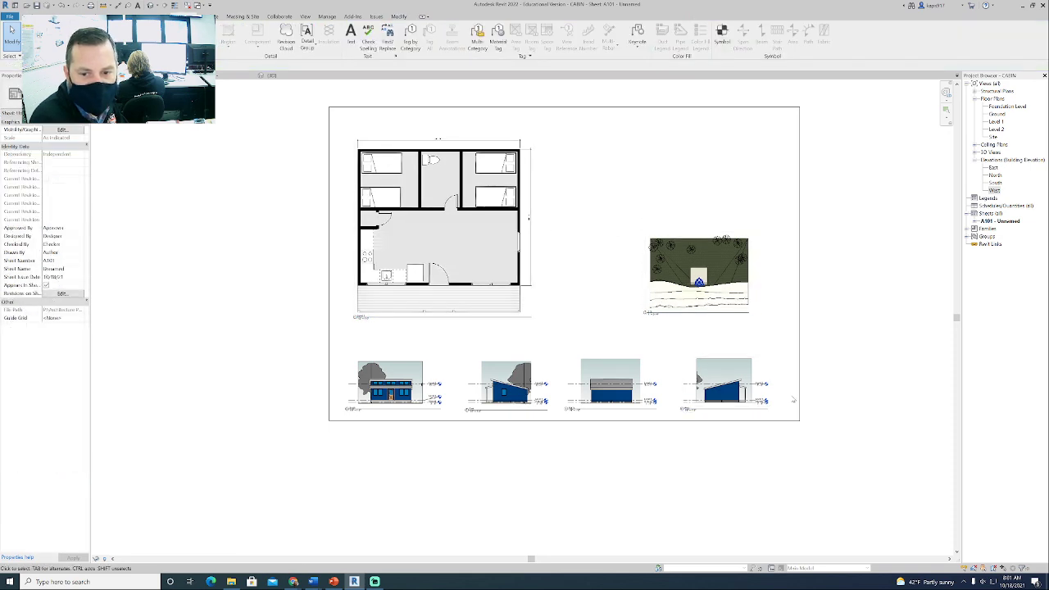
left_click_drag(793, 397, 417, 346)
left_click(414, 328)
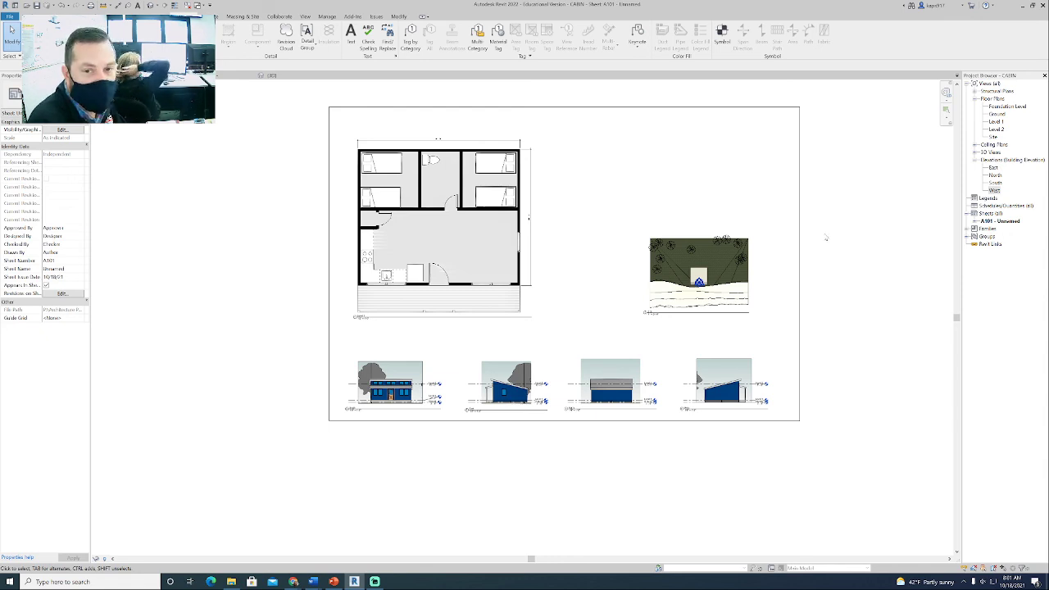
middle_click_drag(865, 268, 836, 306)
left_click(373, 581)
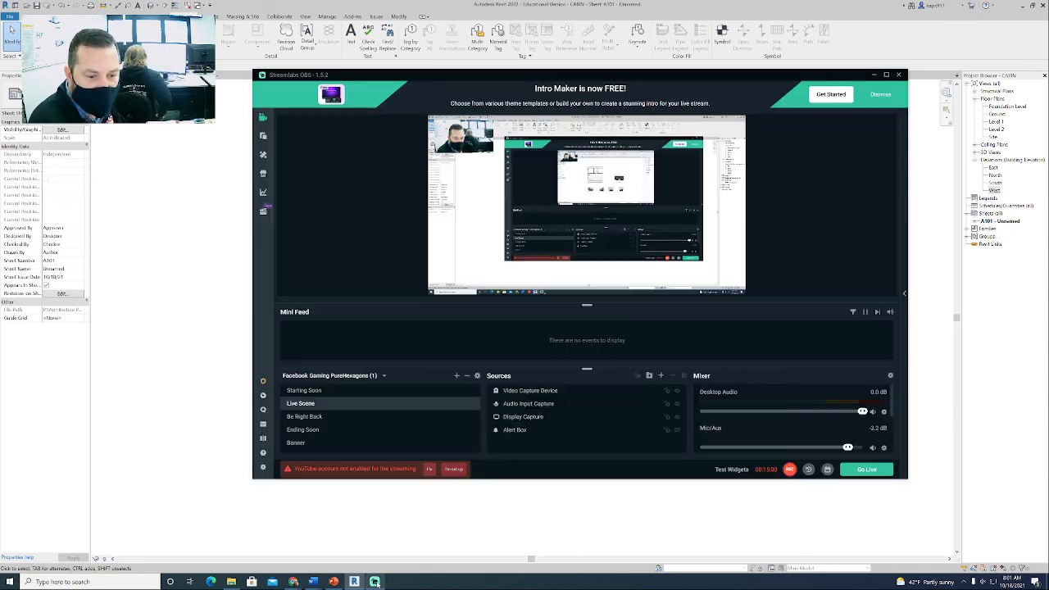